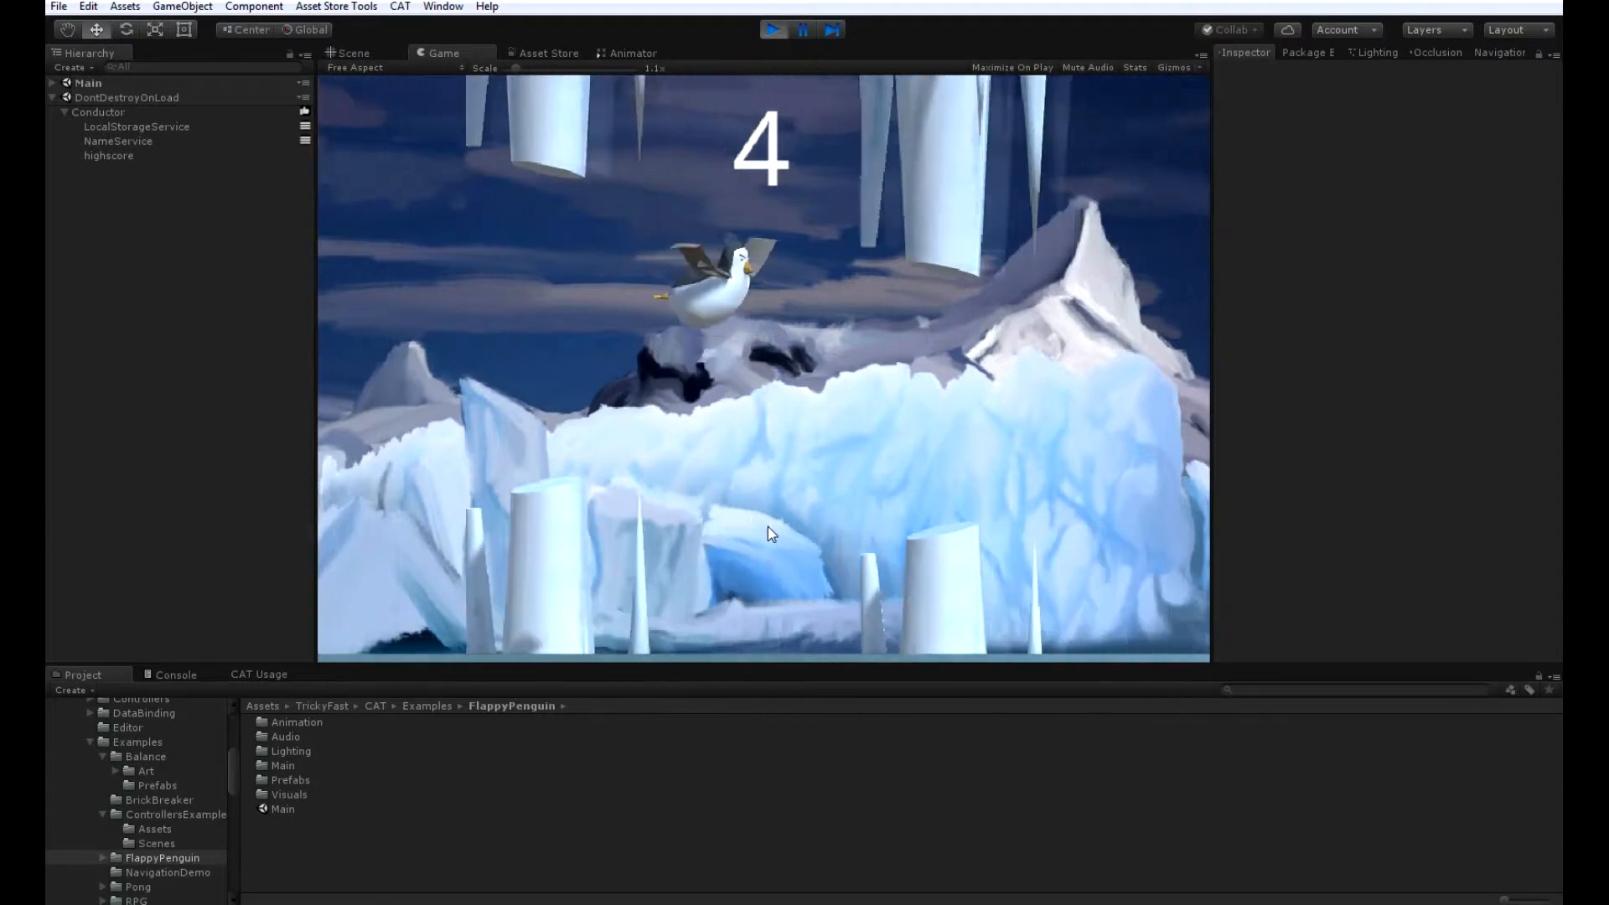
Play-test the Flappy Penguin example, flapping the bird through the gaps between the ice obstacles until the round ends.
click(767, 526)
click(767, 526)
click(768, 526)
click(768, 526)
click(768, 527)
click(768, 526)
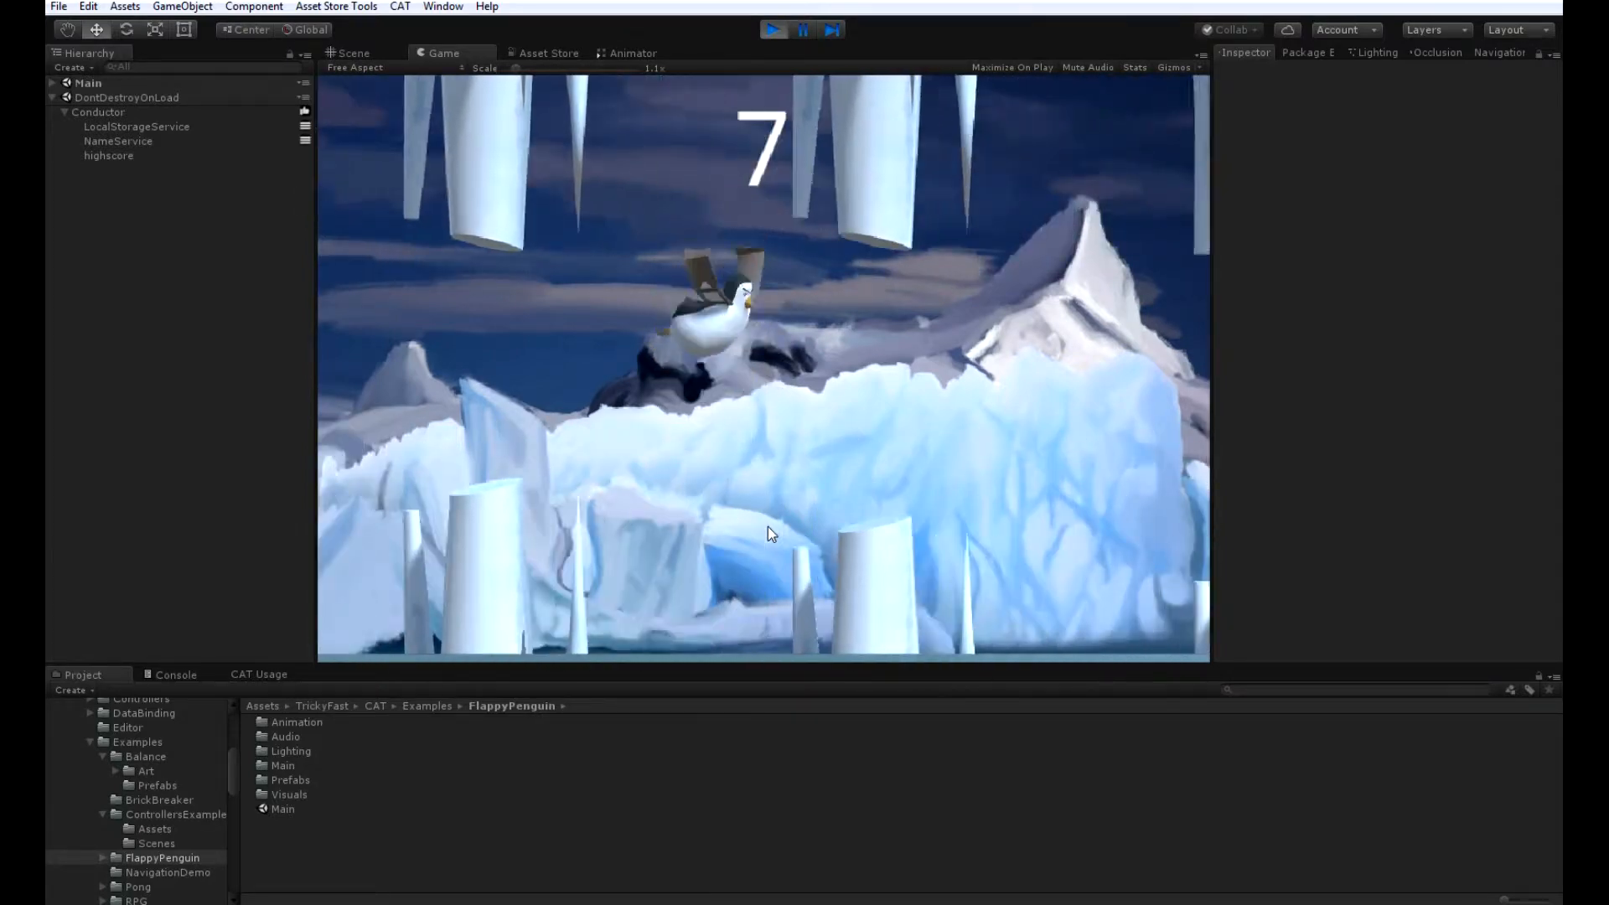
click(768, 526)
click(768, 526)
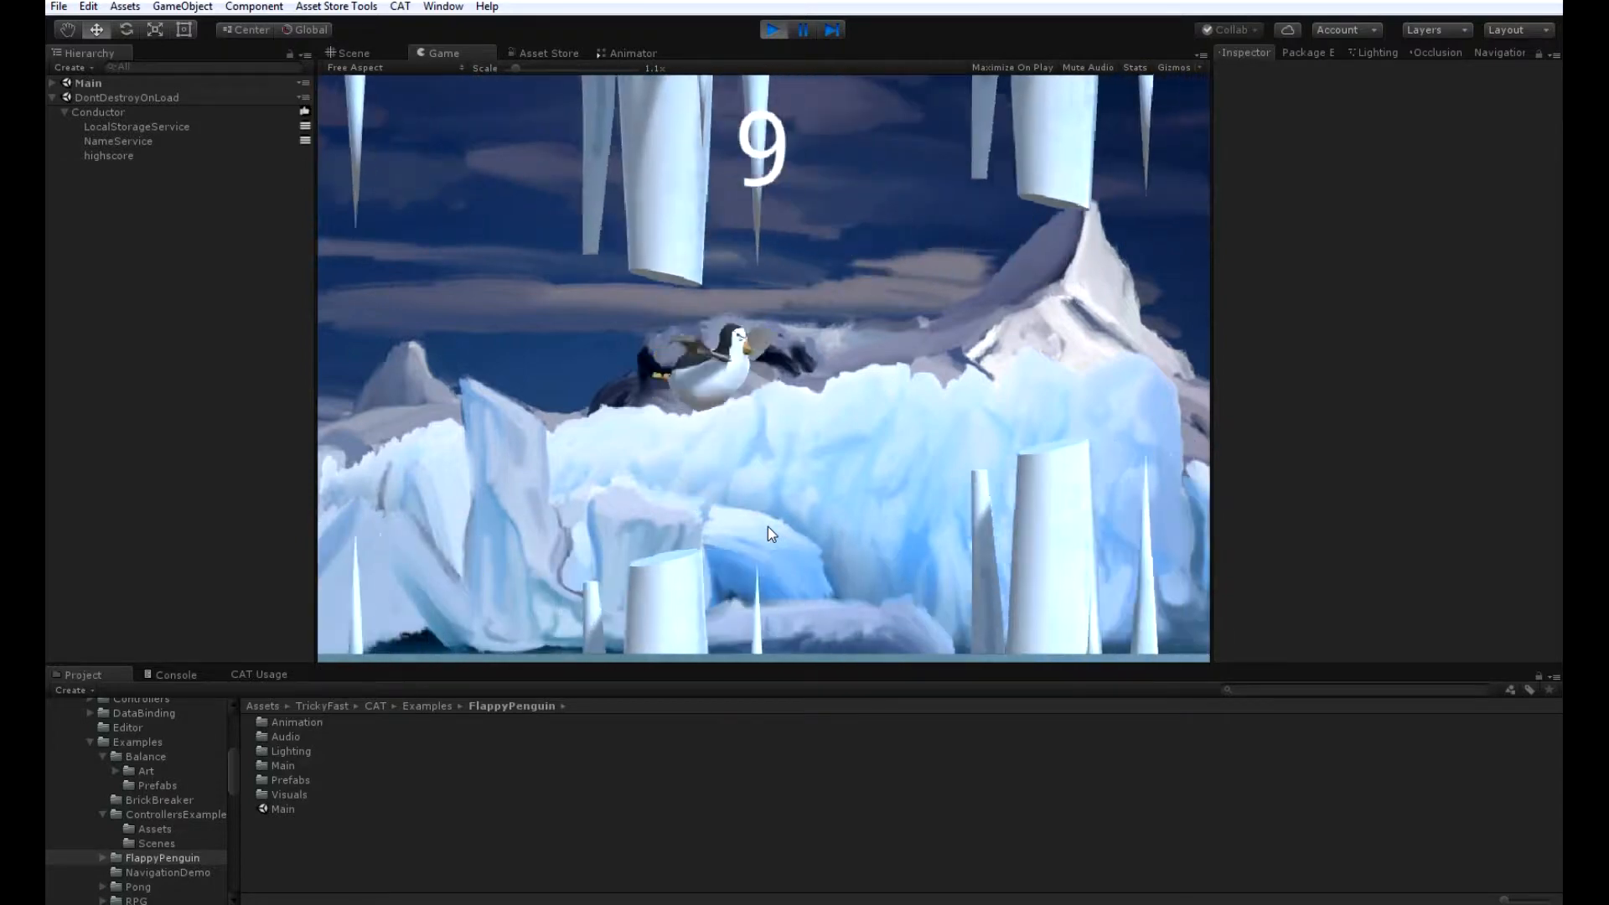
click(768, 527)
click(768, 526)
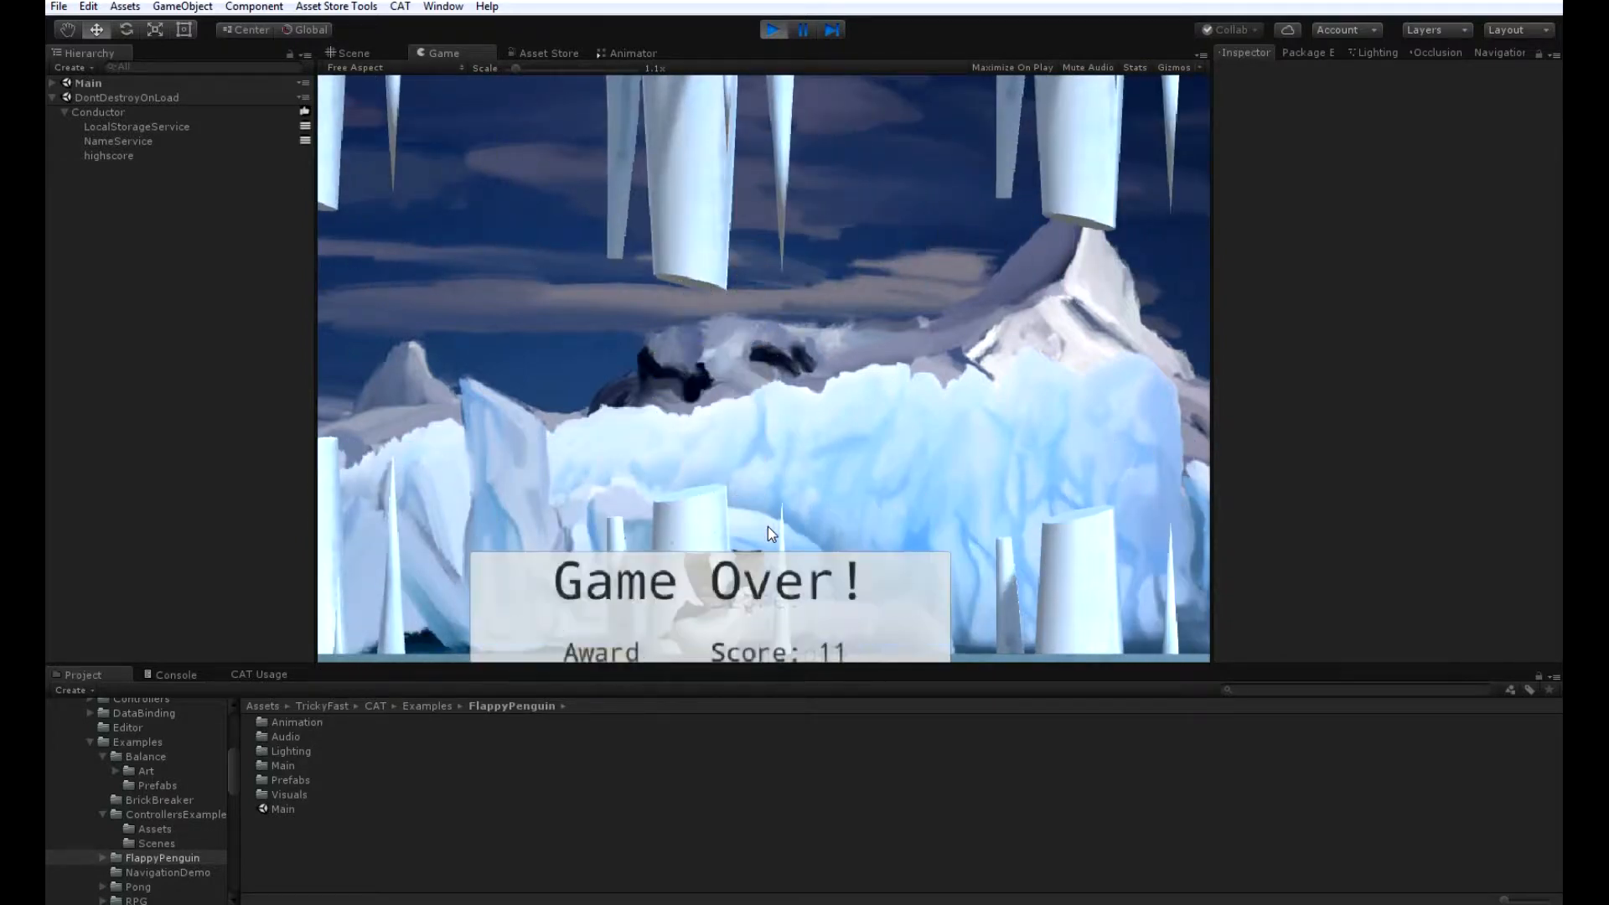
click(767, 501)
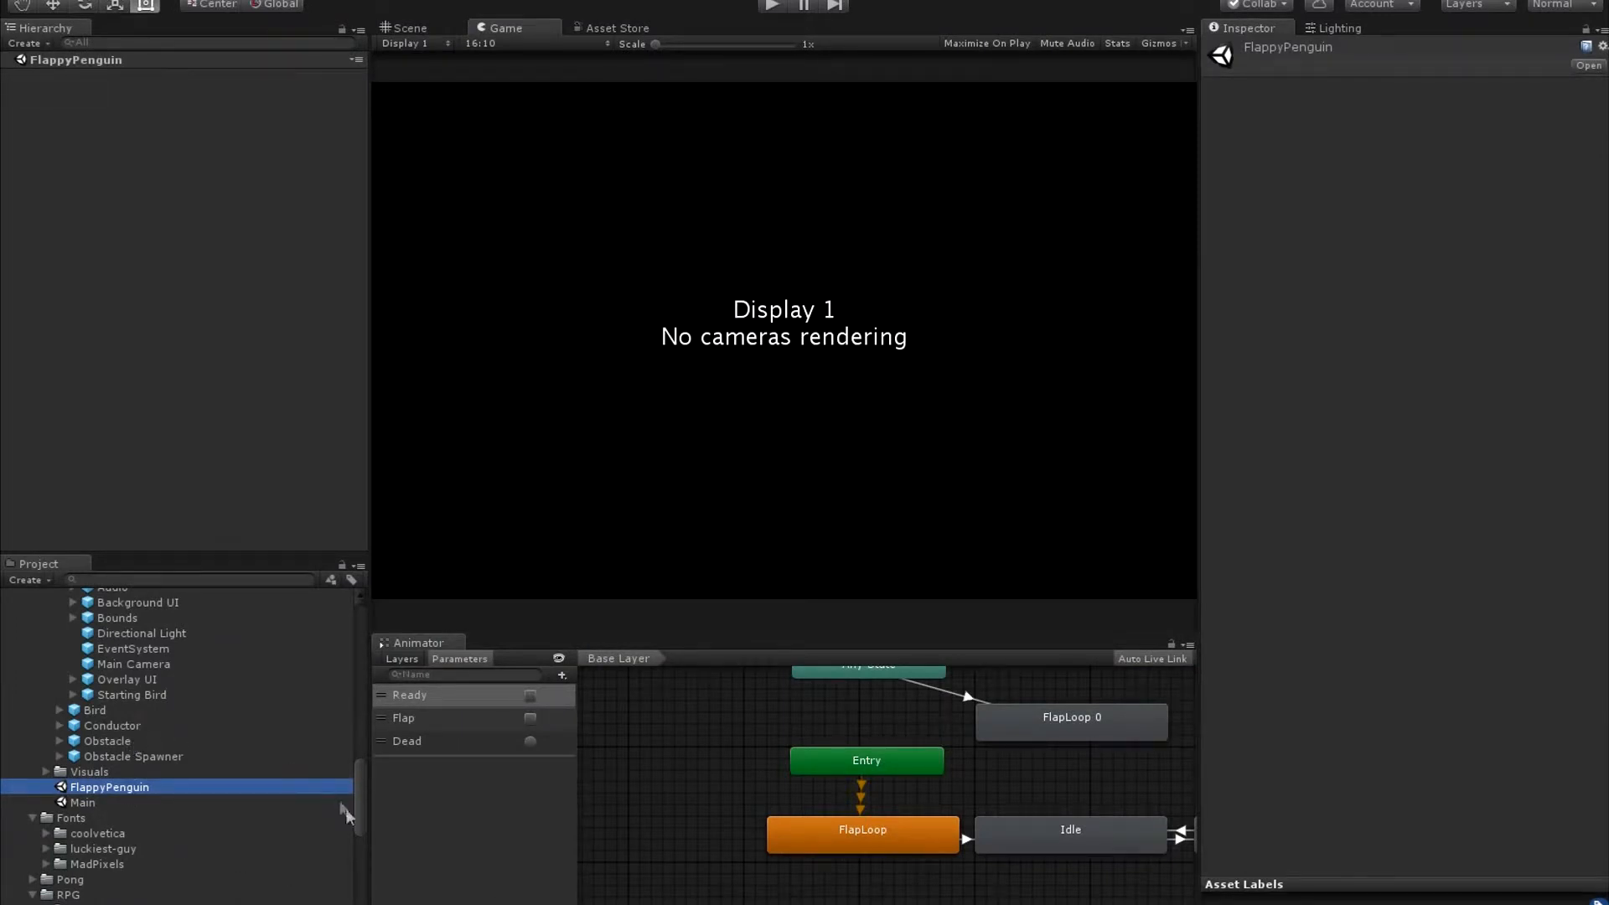
Add all Starting Prefabs, from Audio through Starting Bird, to the FlappyPenguin scene.
drag(358, 816, 359, 781)
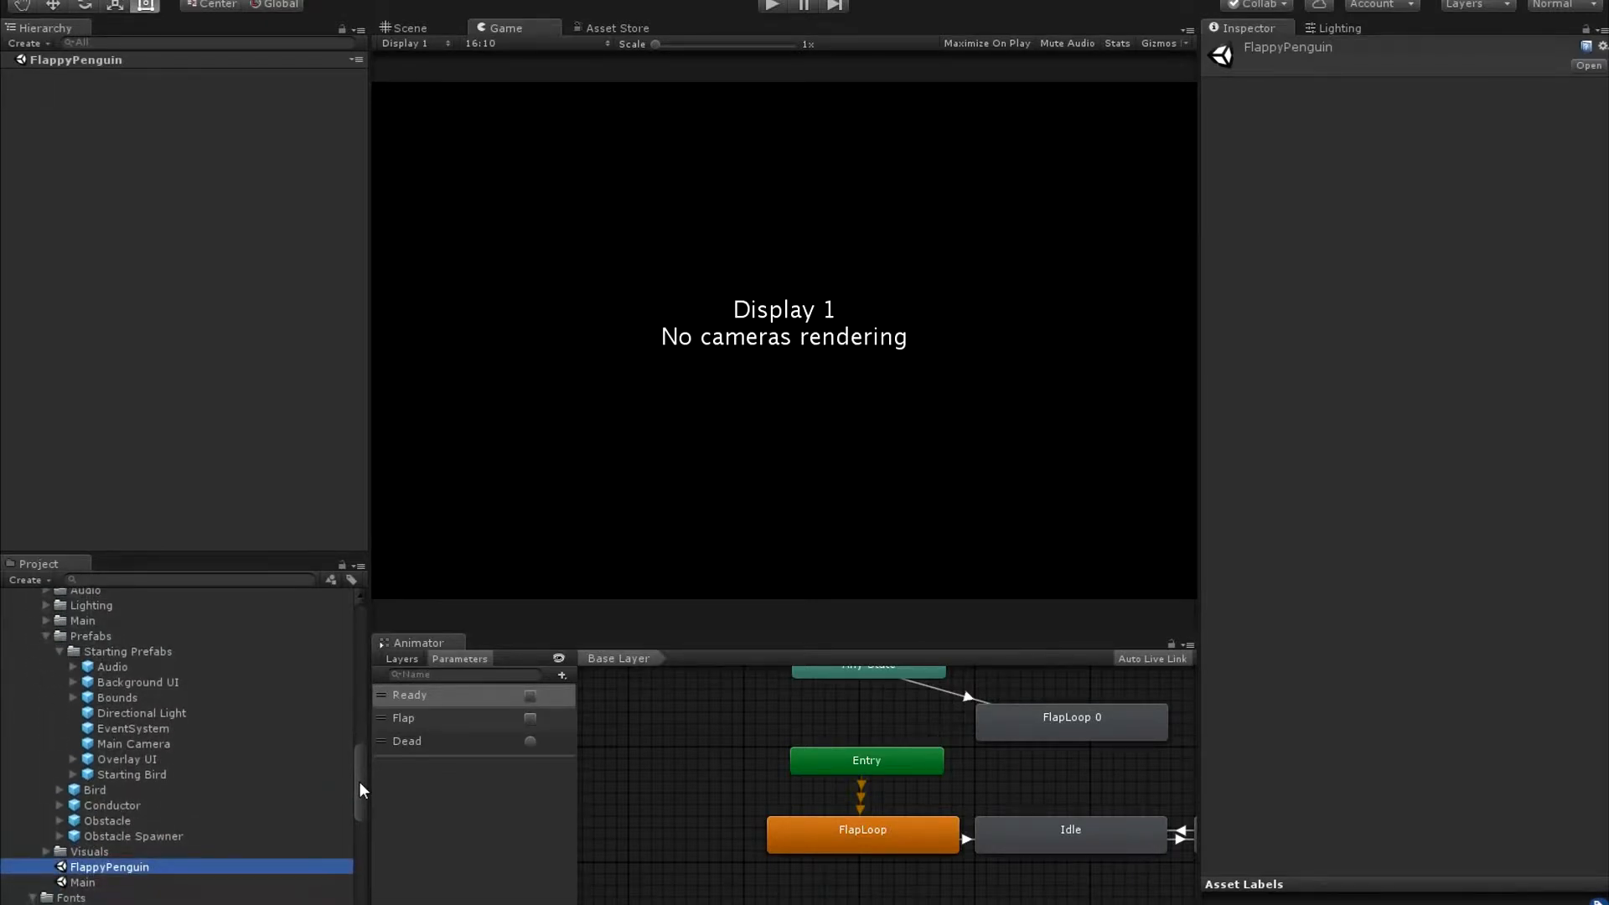
click(114, 667)
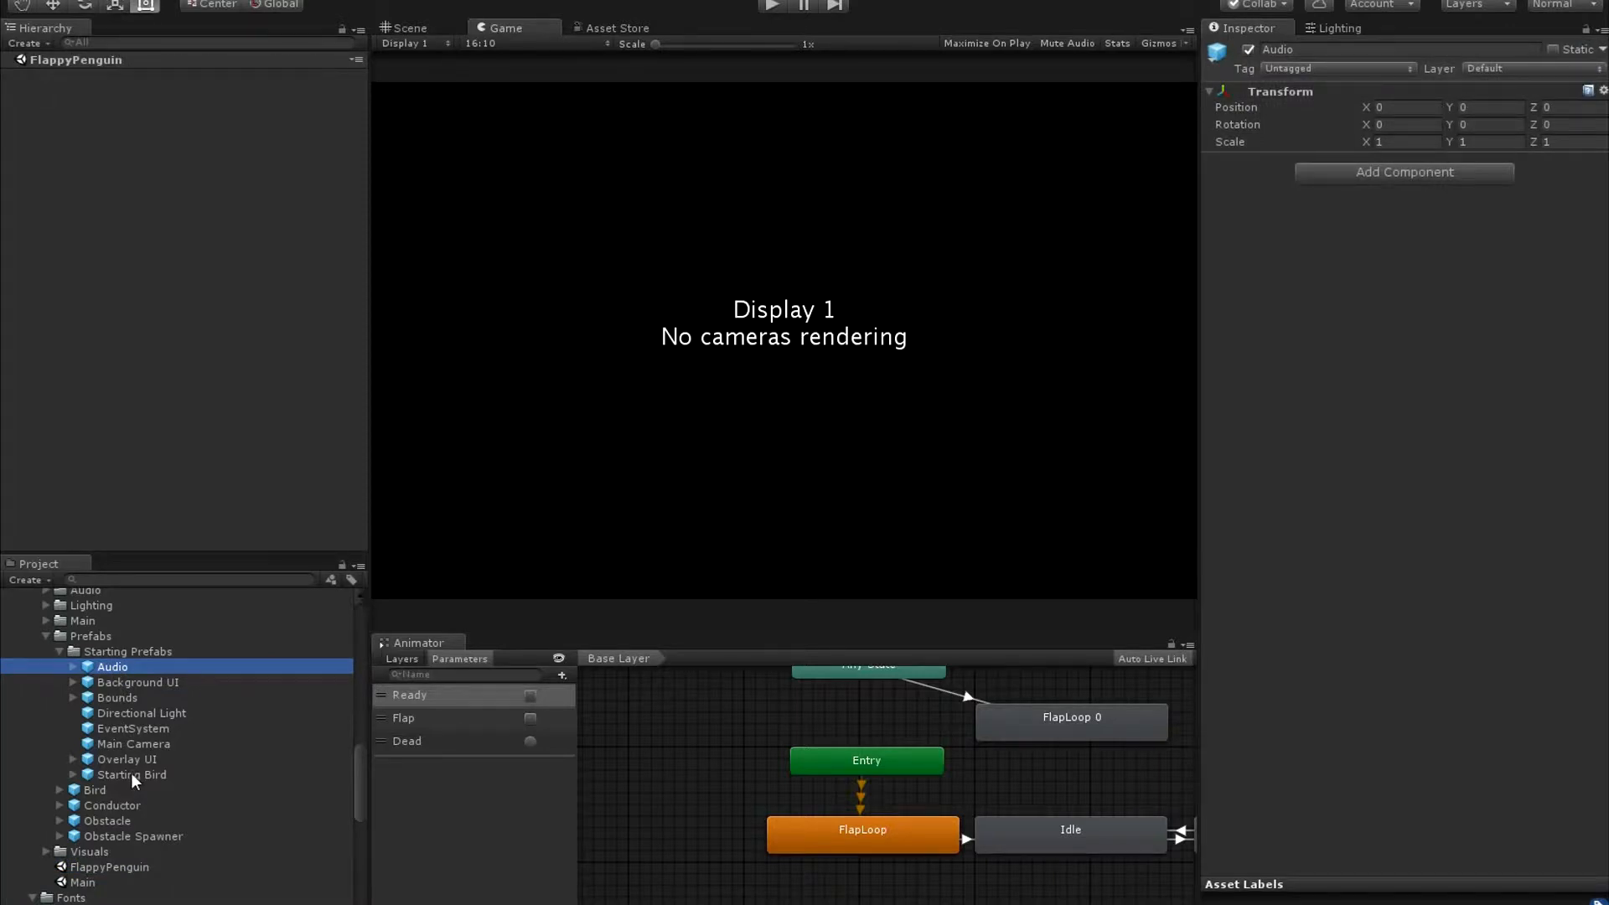
shift+click(131, 776)
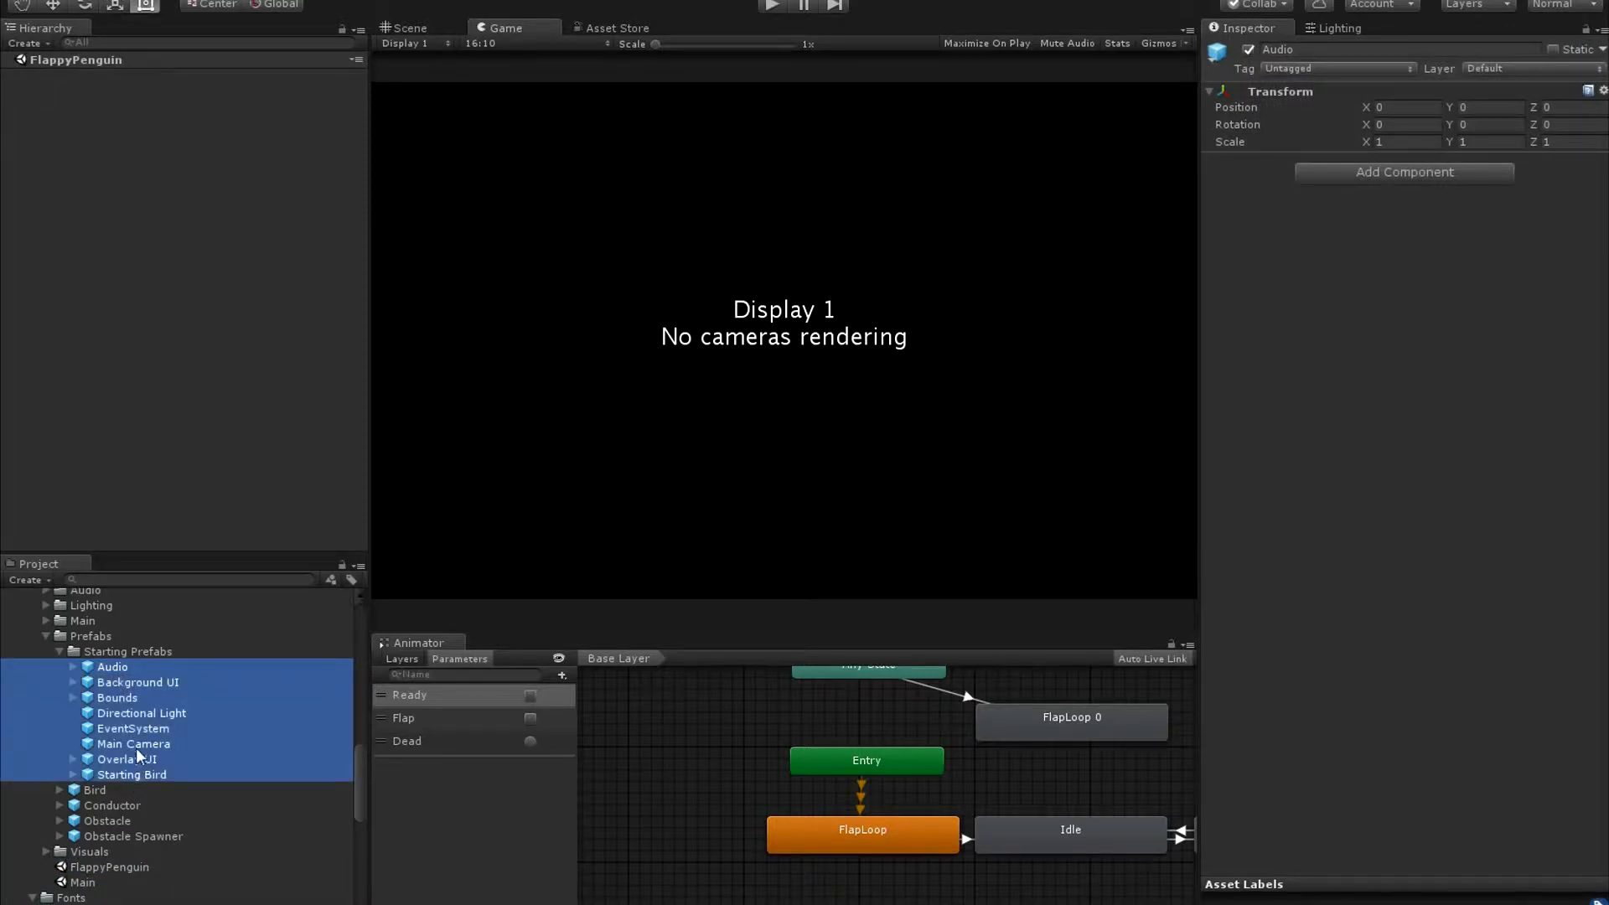
drag(117, 697, 133, 424)
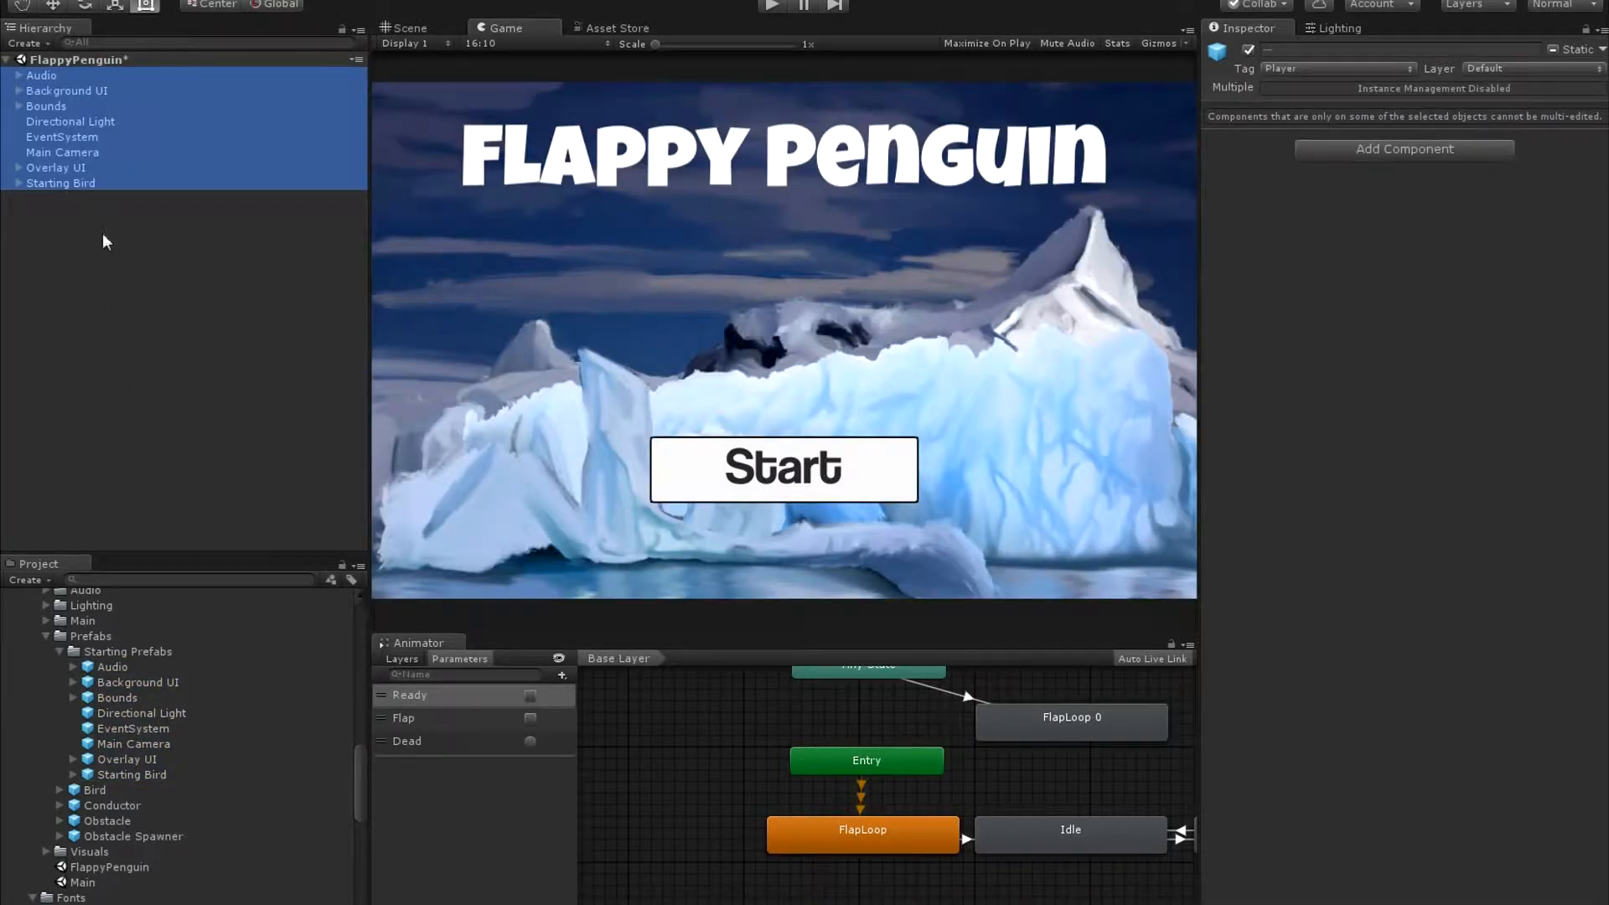
Rename the Starting Bird object to Bird and add a State Machine component to it.
click(60, 182)
click(1308, 50)
click(1309, 52)
drag(1311, 54, 1290, 57)
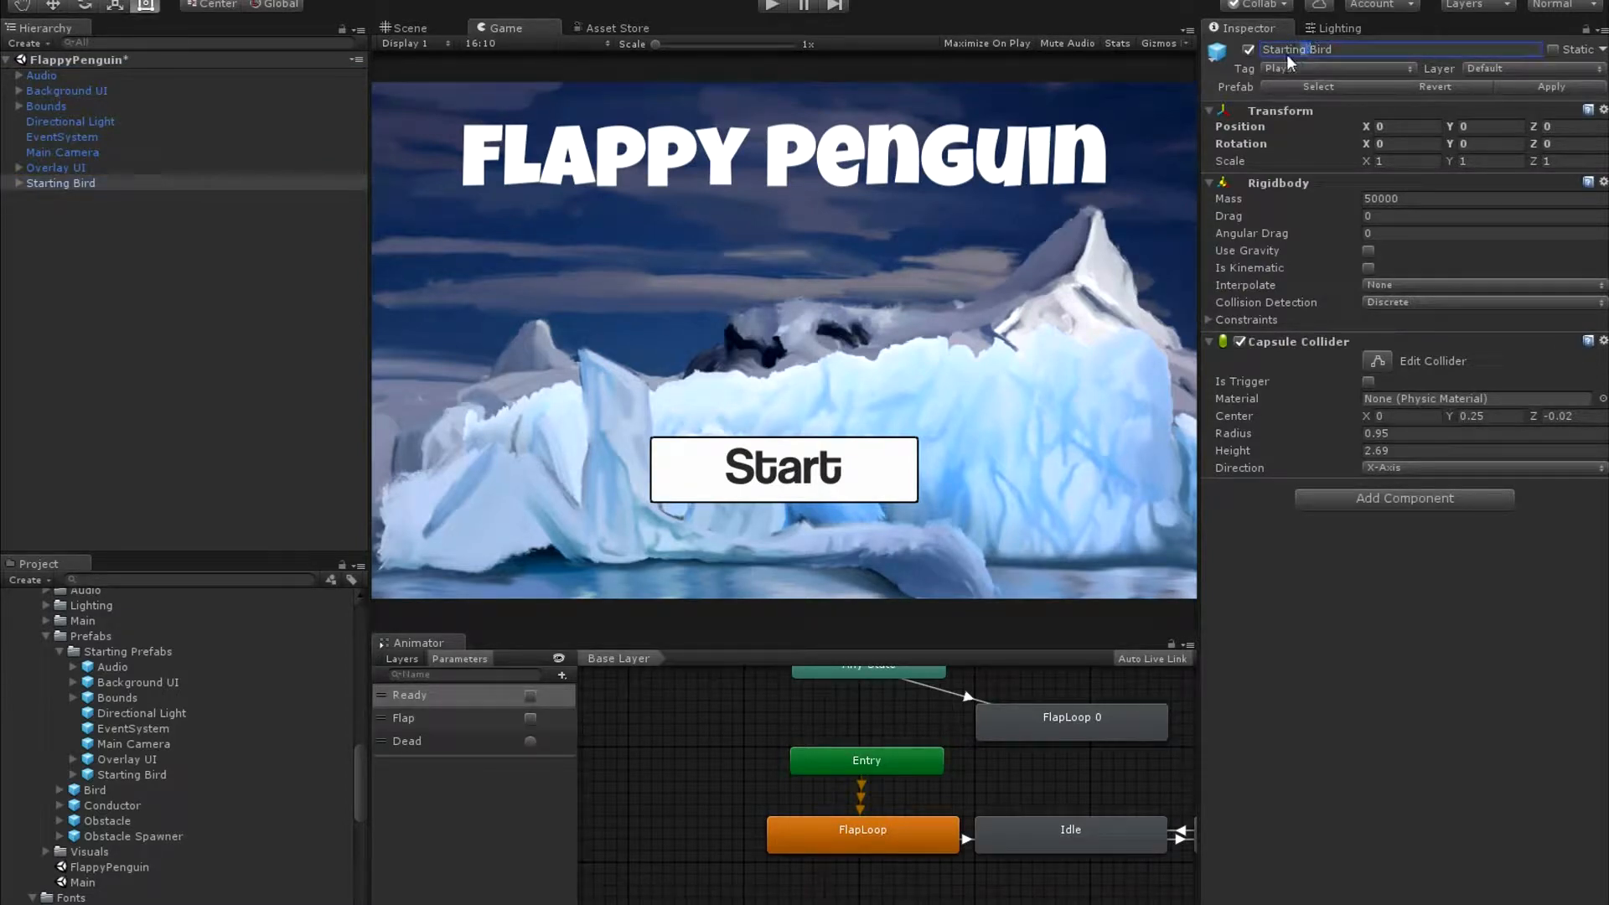
key(BackSpace)
click(1366, 503)
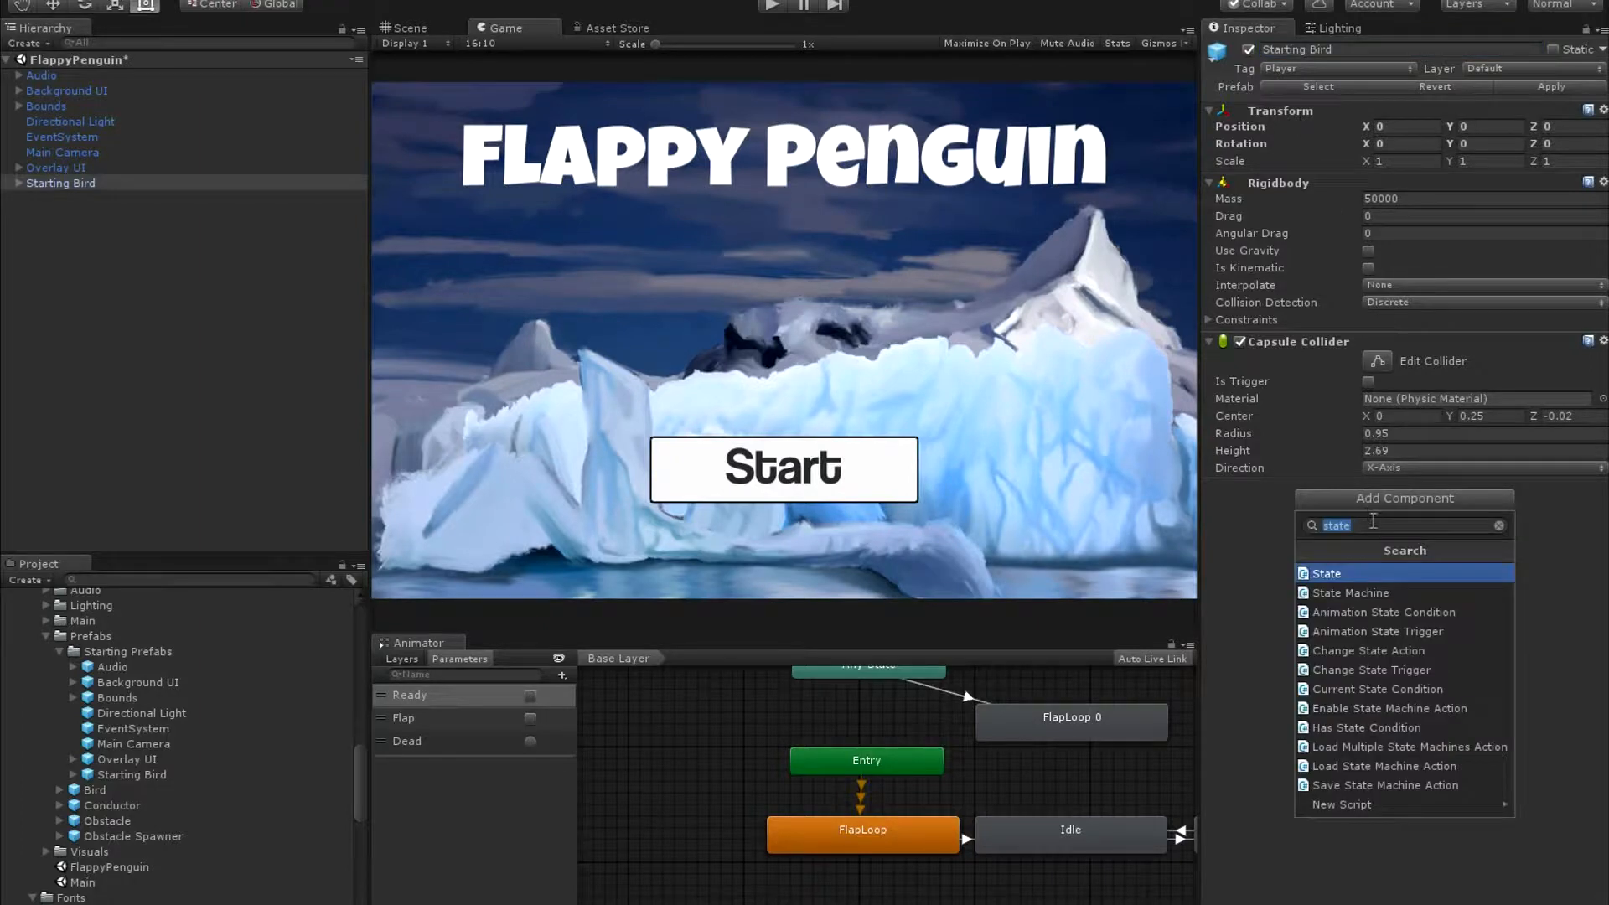
click(1373, 592)
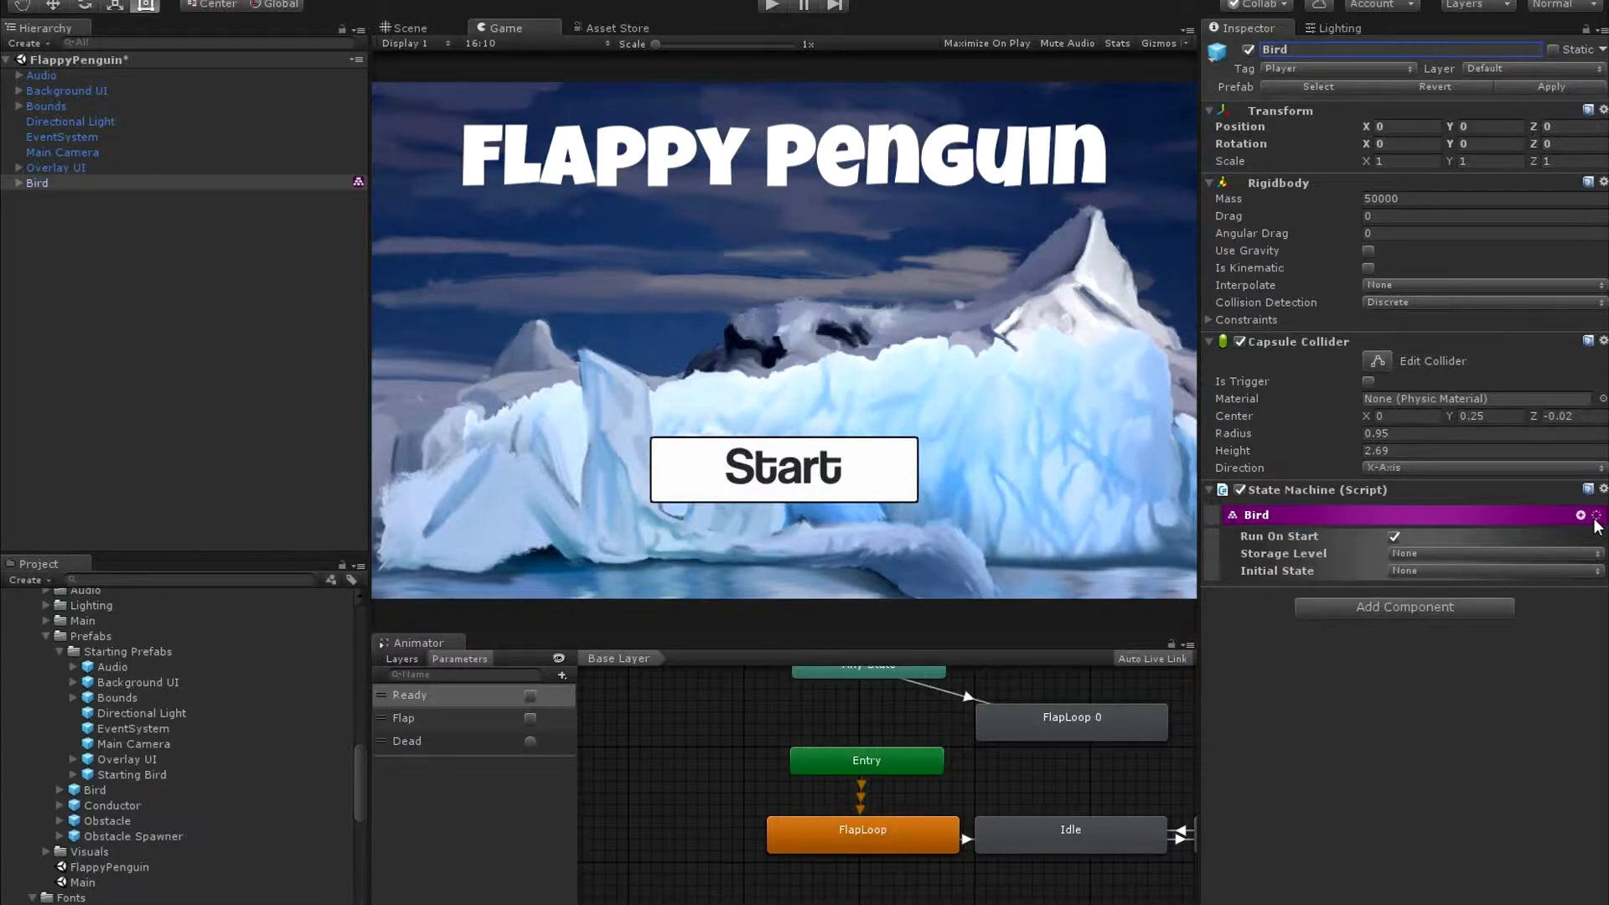
click(1596, 517)
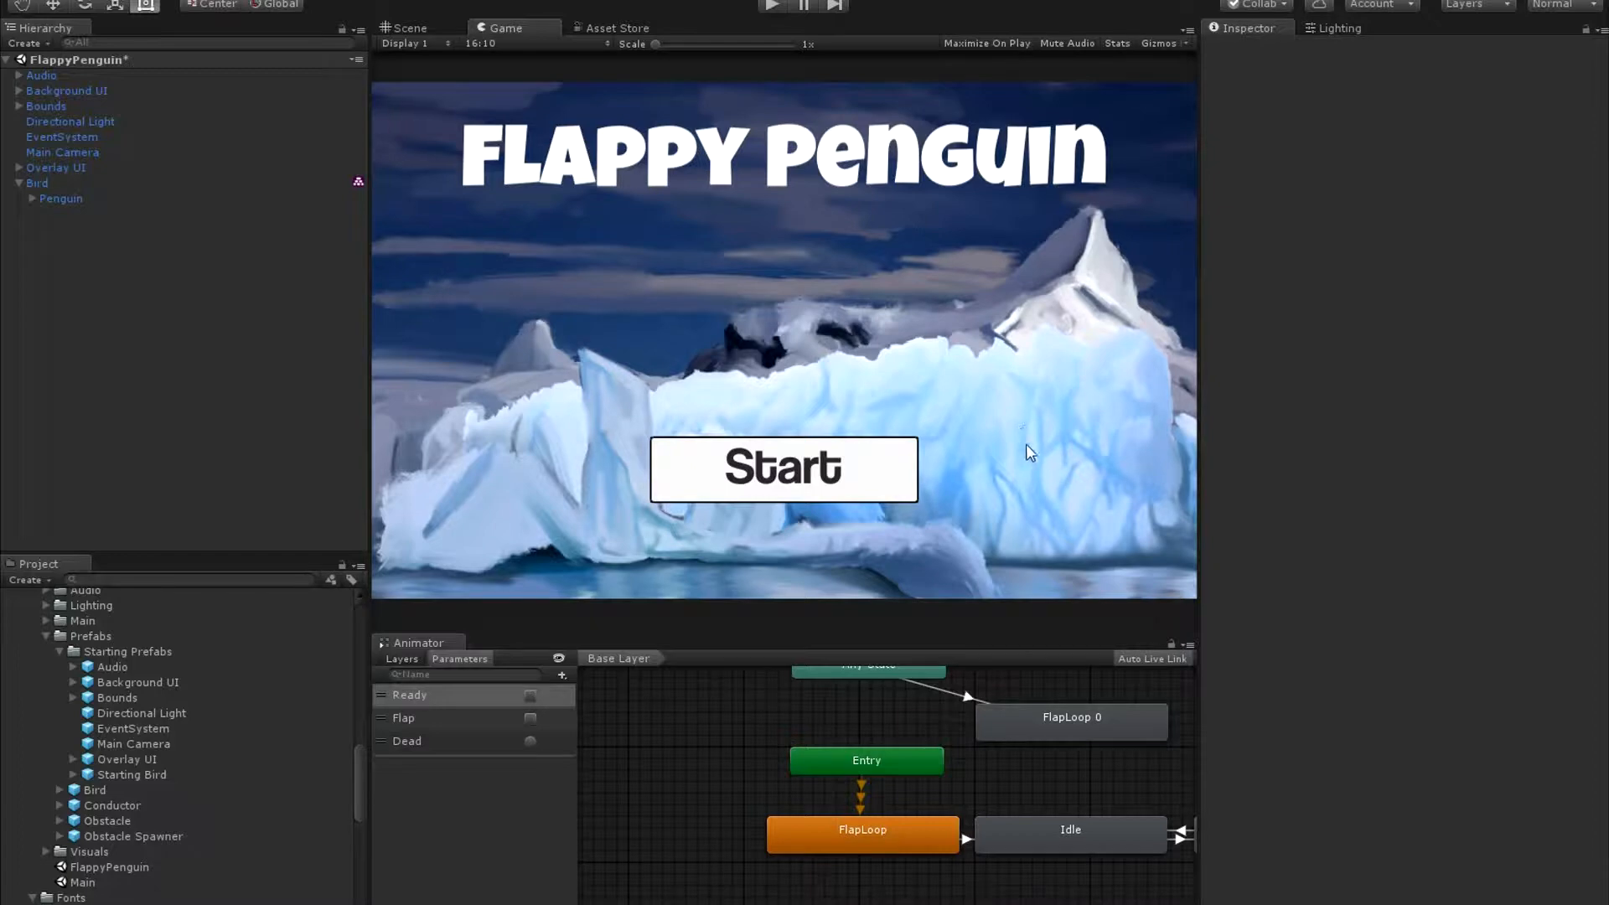
Add a new state to the Bird state machine and name it Idle.
click(74, 201)
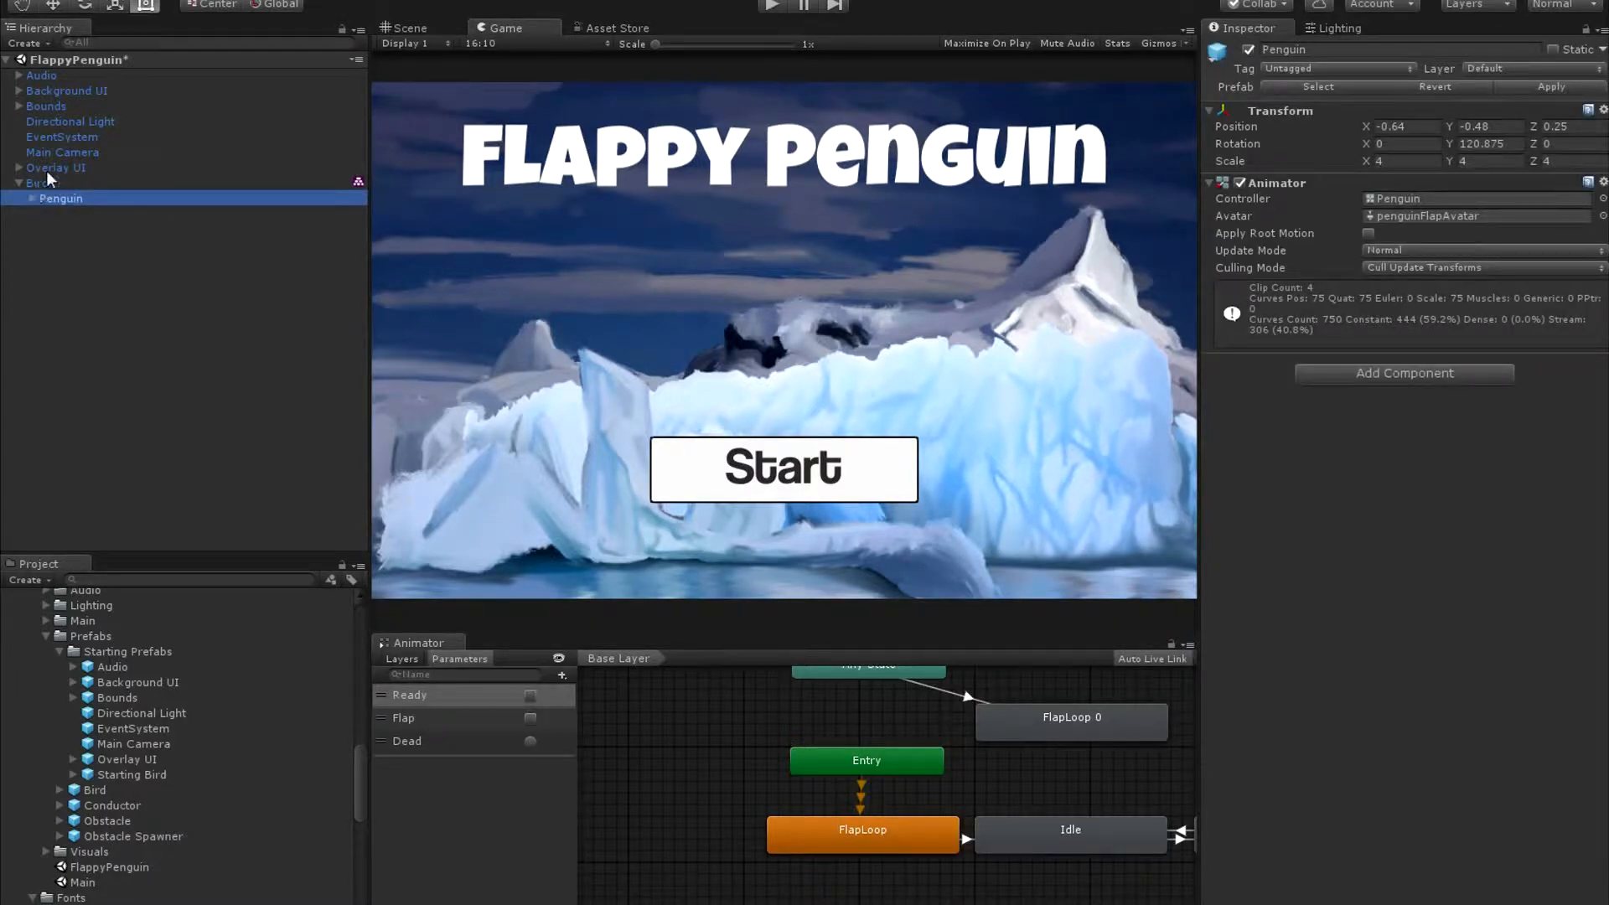
click(30, 184)
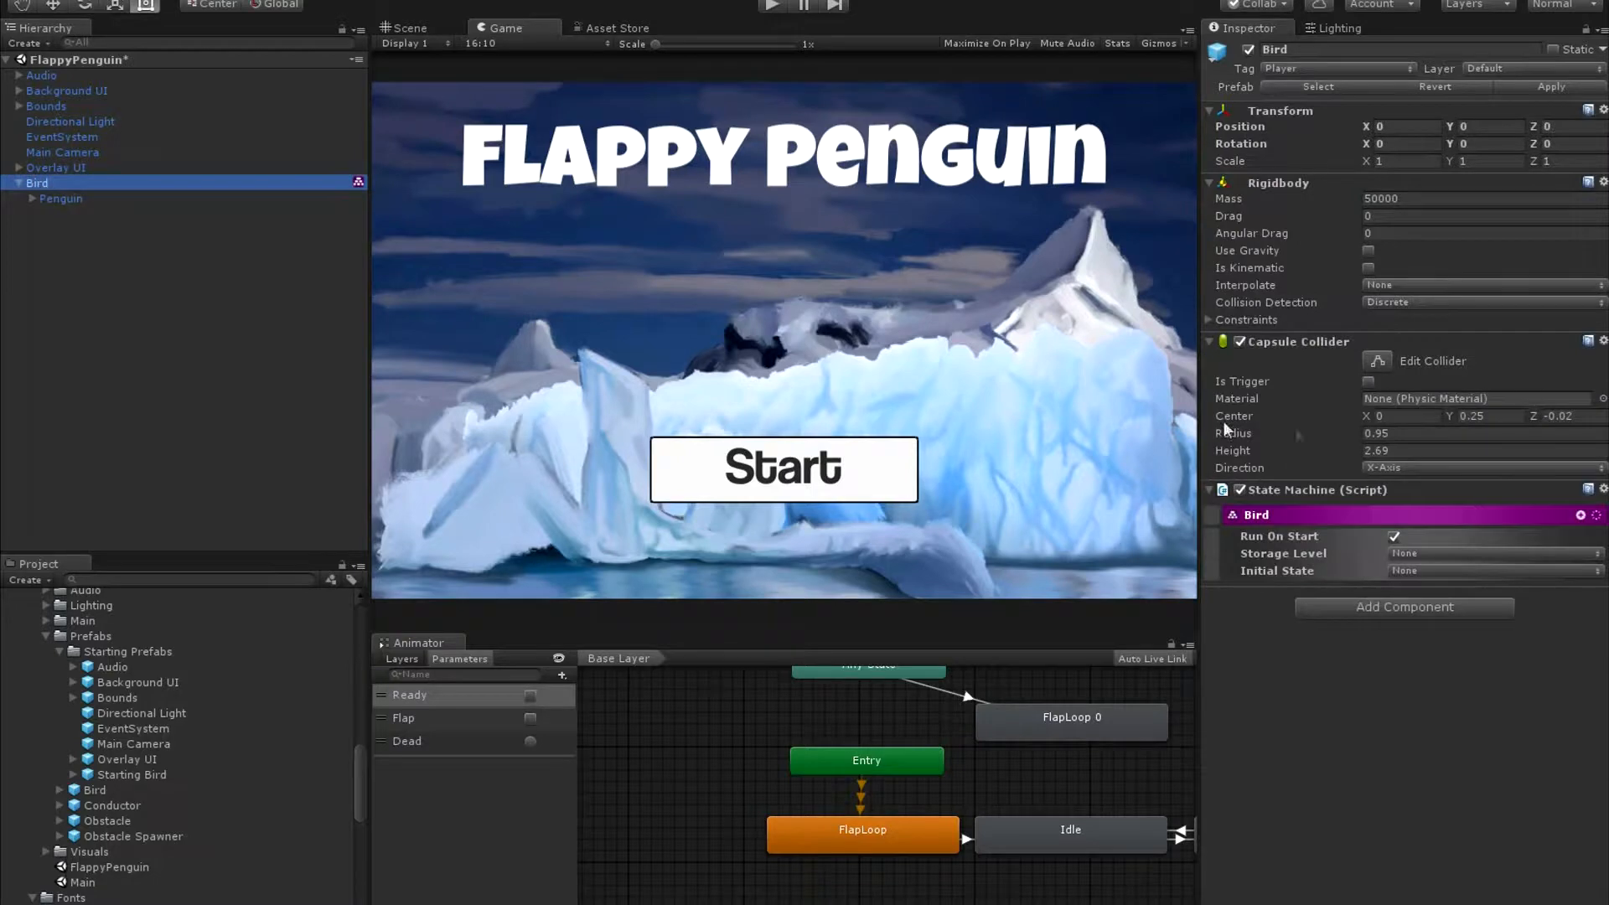
click(1581, 515)
mouse_move(1501, 526)
click(1401, 525)
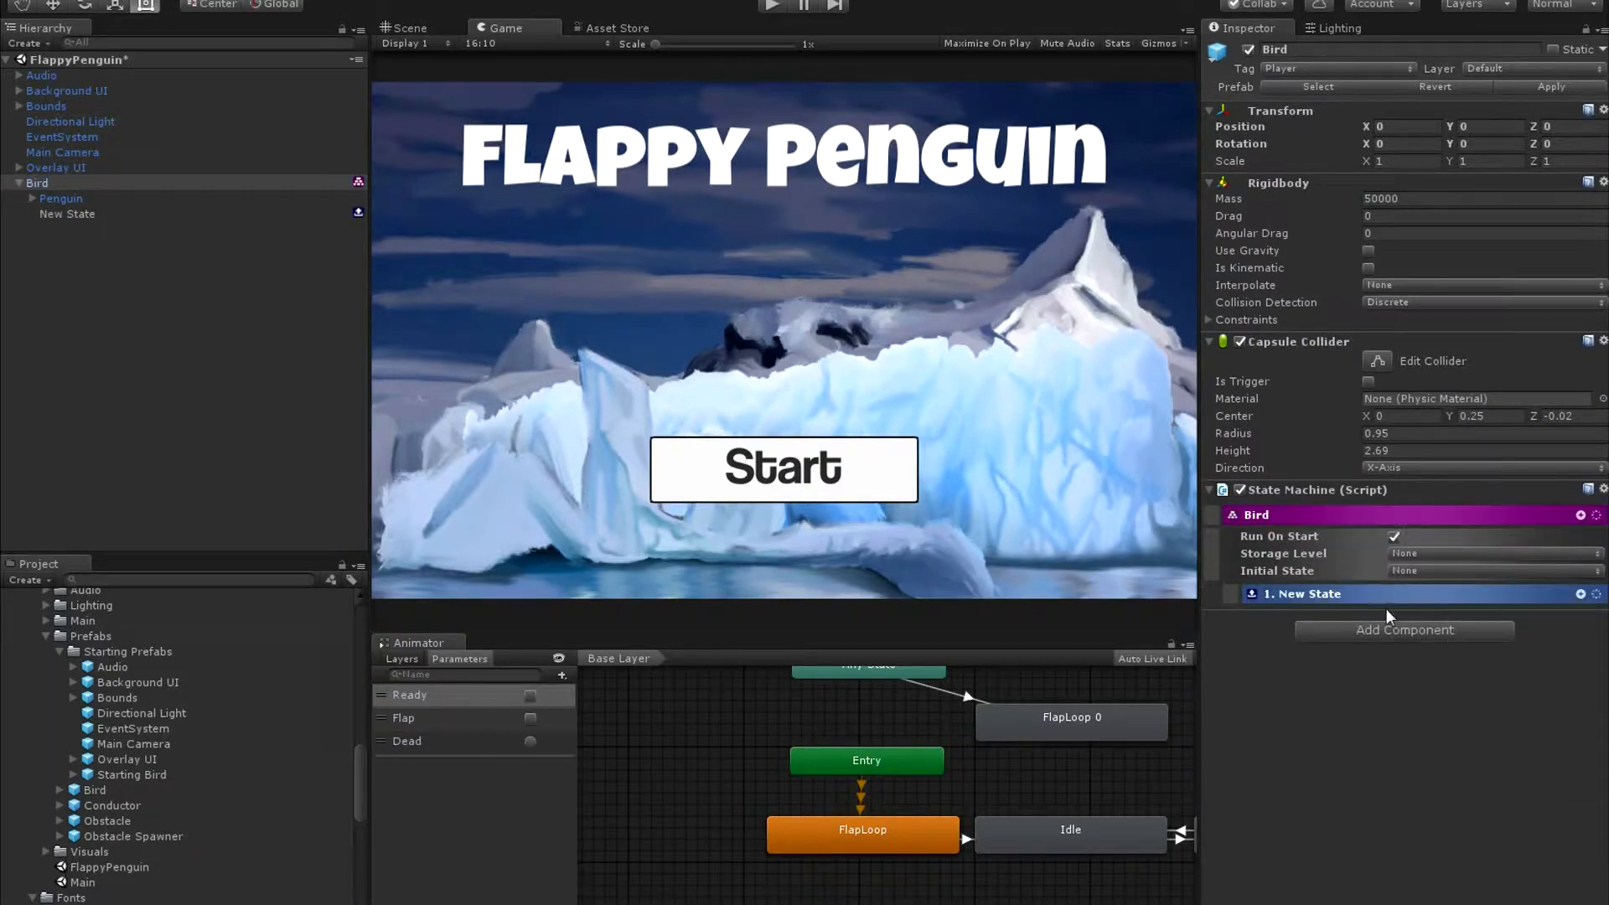
click(243, 215)
click(1344, 50)
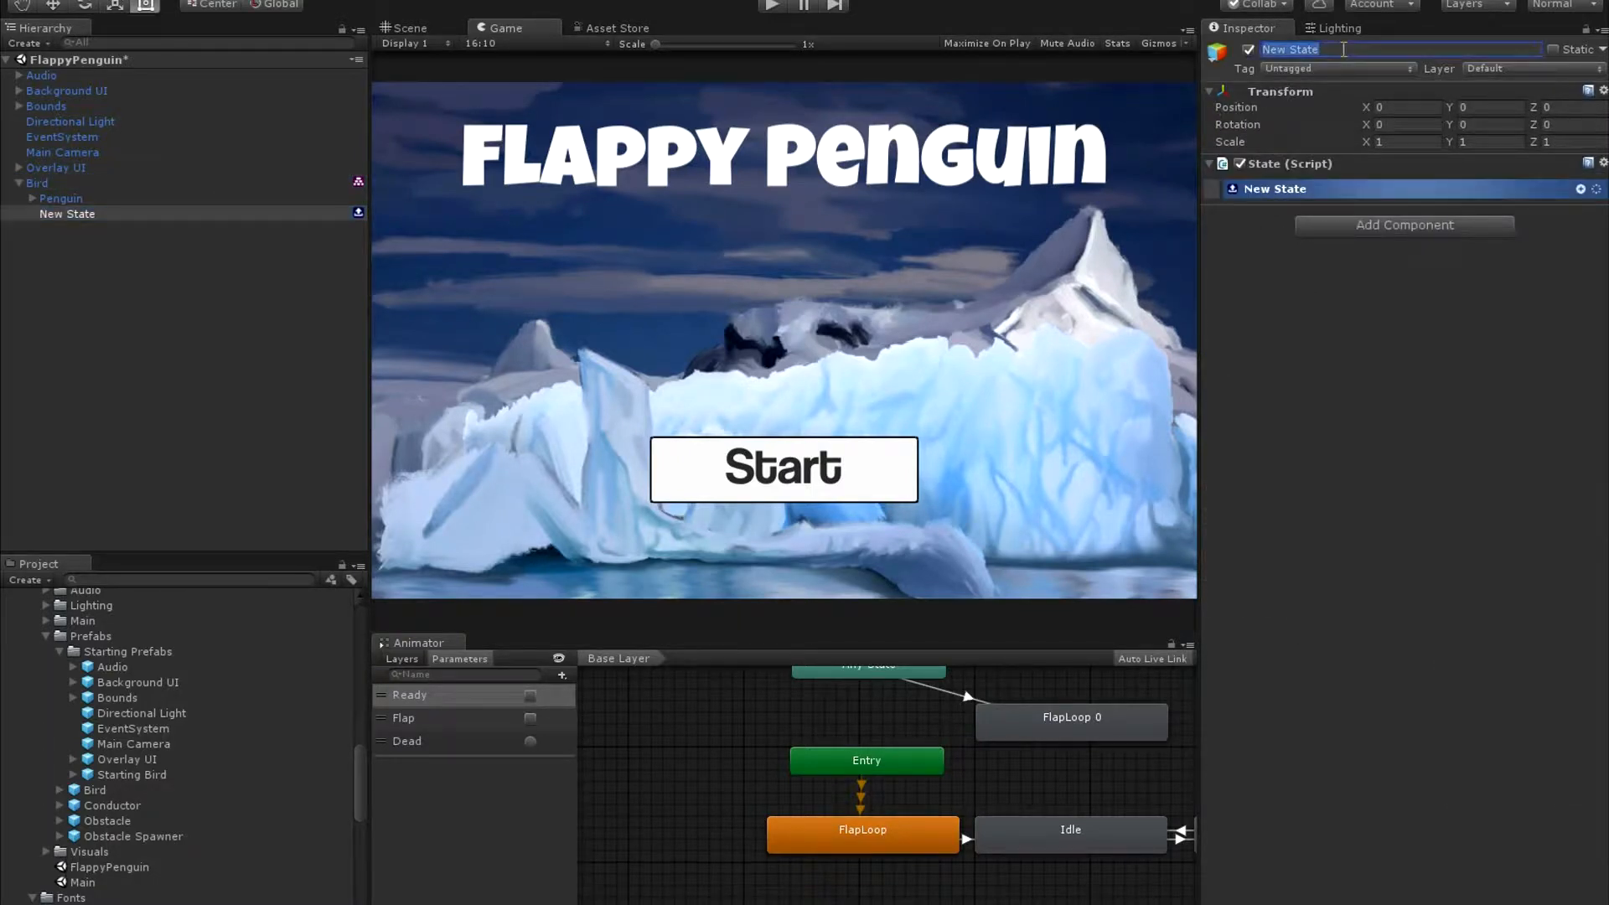
text(Idle)
key(Return)
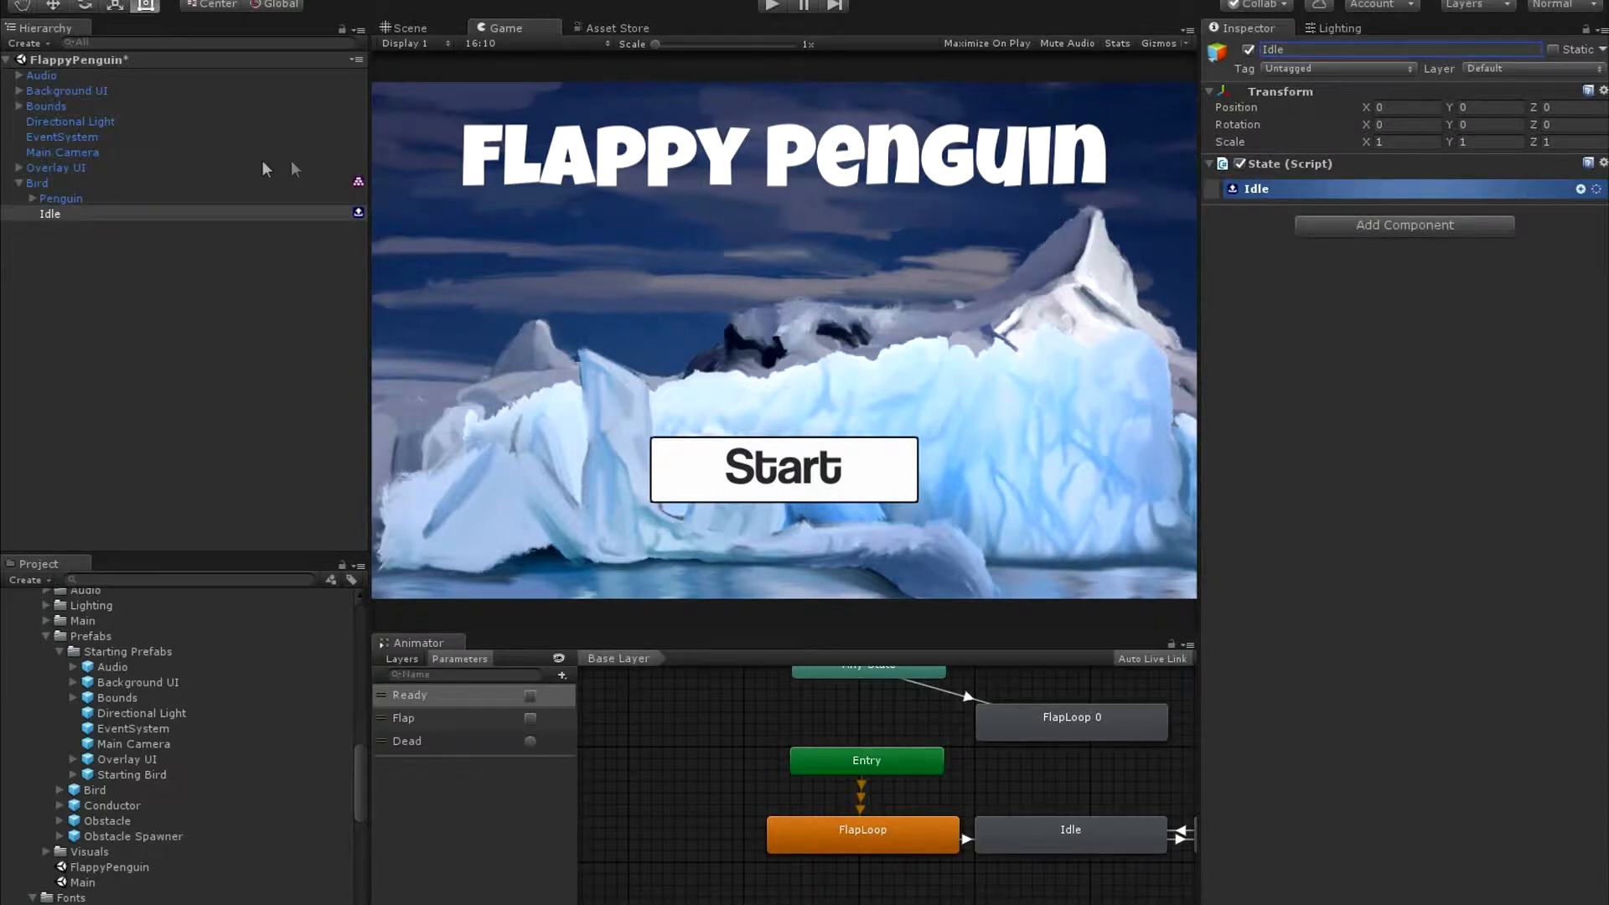
Duplicate the Idle state under Bird and name the copy Ready.
click(164, 215)
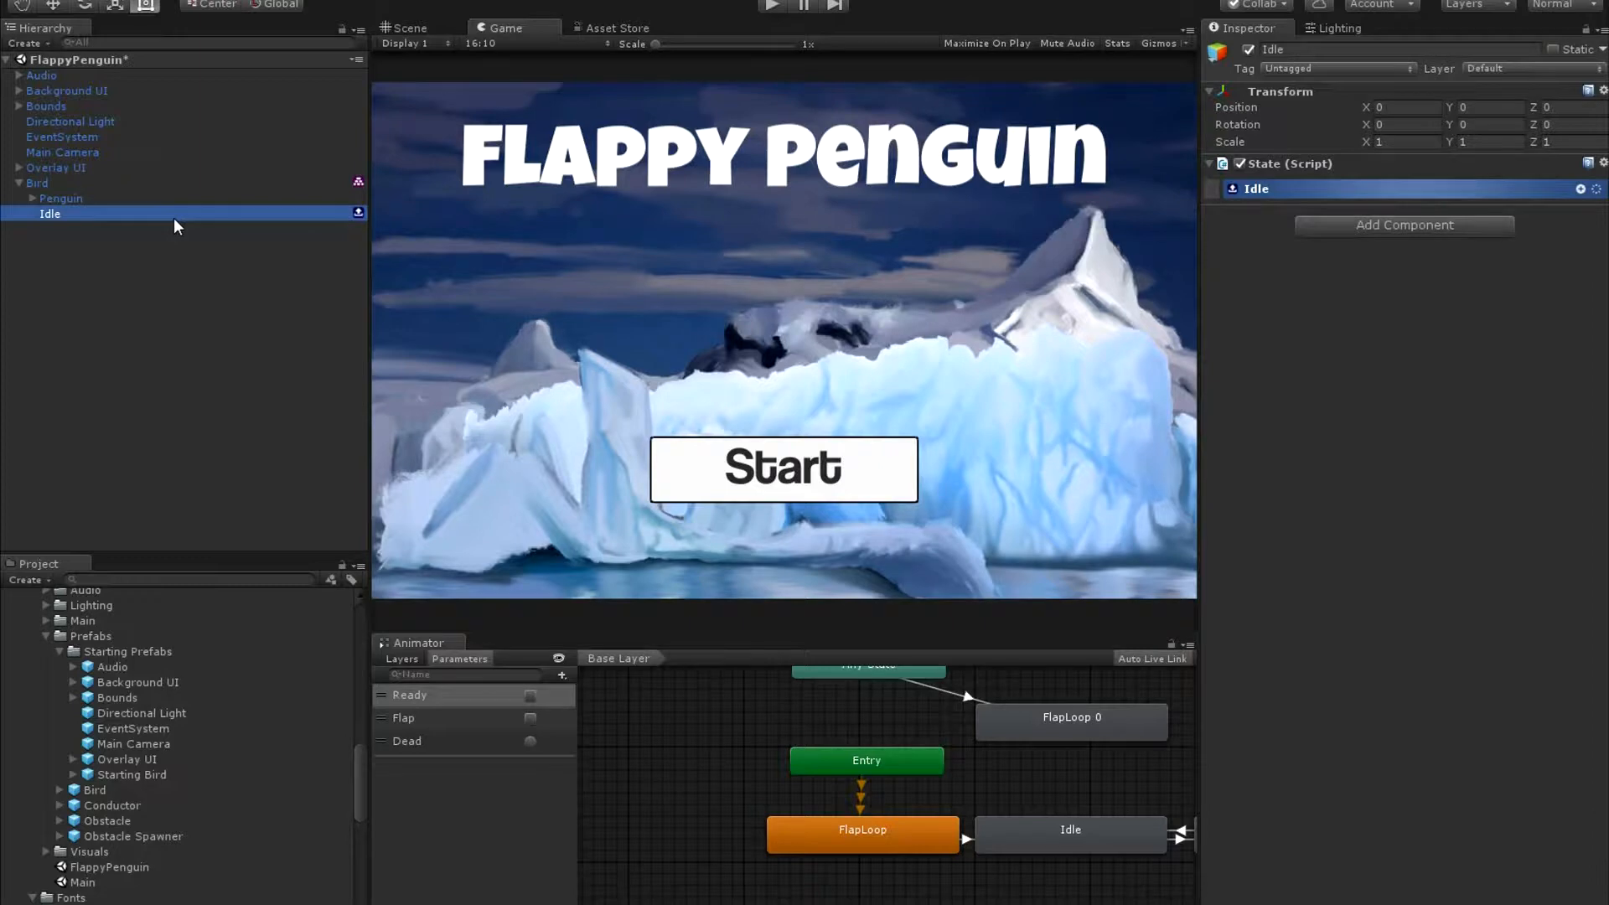
key(ctrl+d)
click(1338, 51)
text(Ready)
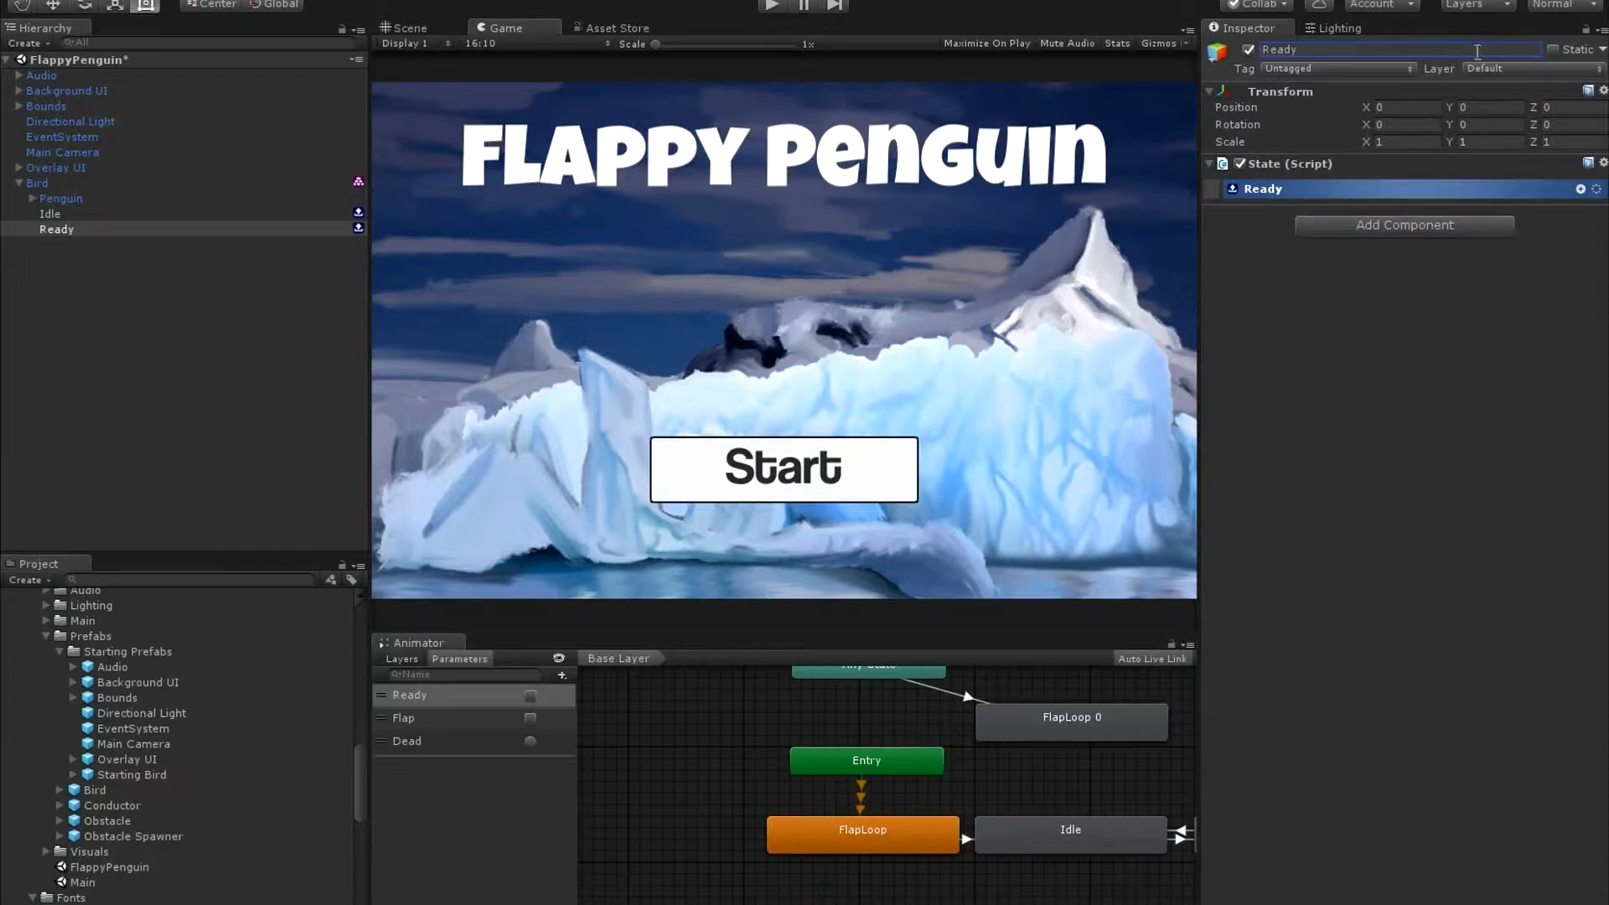
Duplicate the Ready state under Bird and name the copy Playing.
click(50, 231)
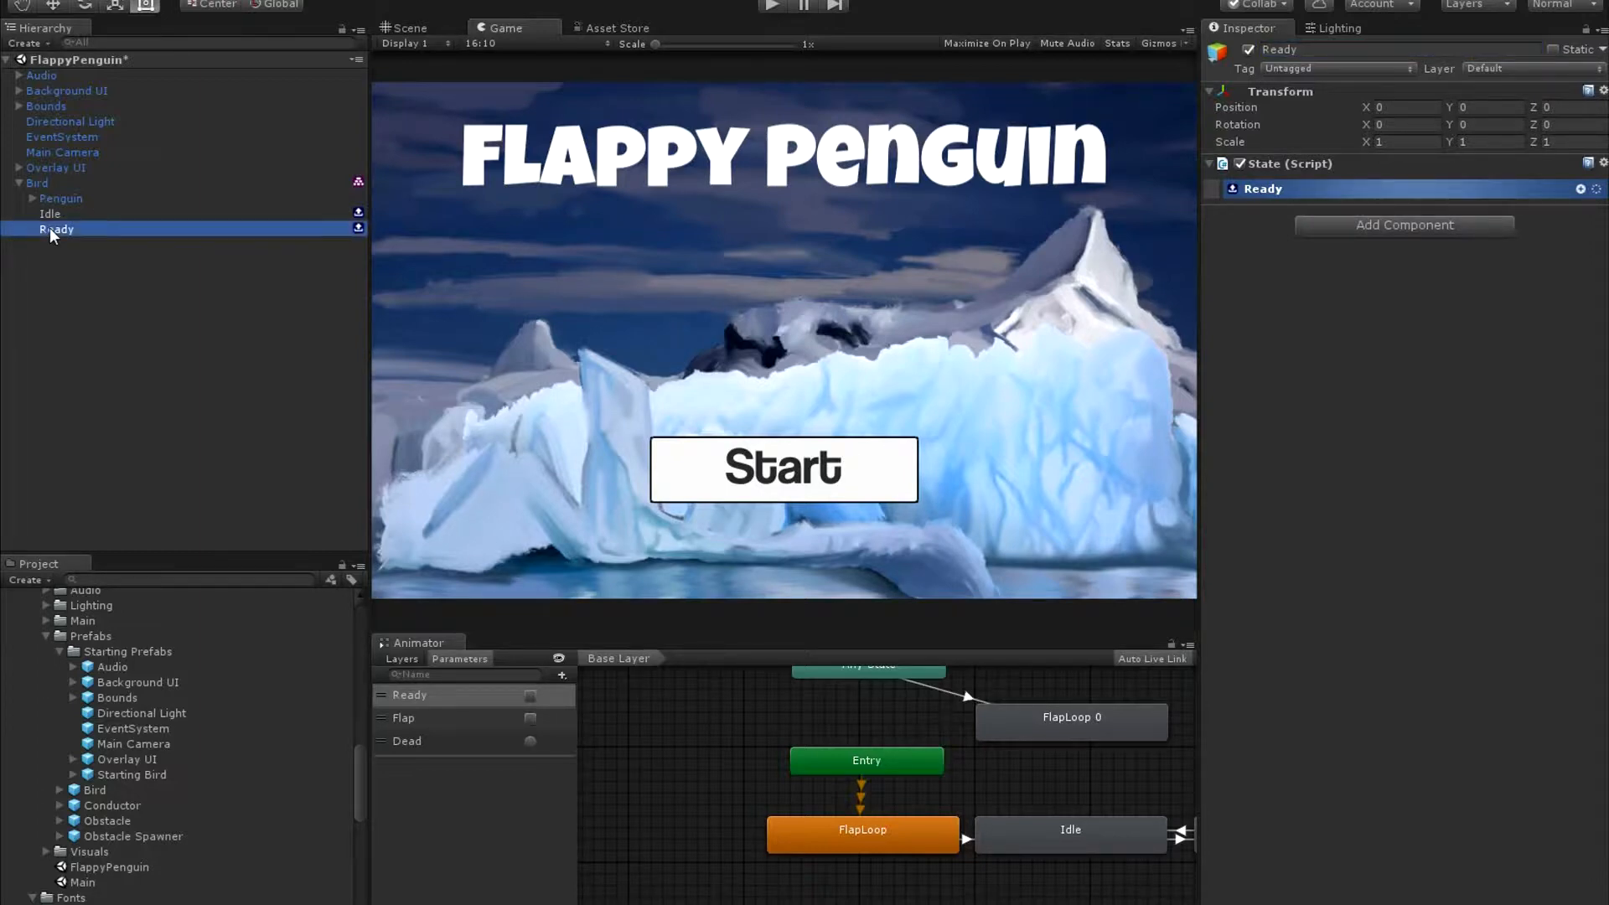
key(ctrl+d)
click(1395, 52)
text(P)
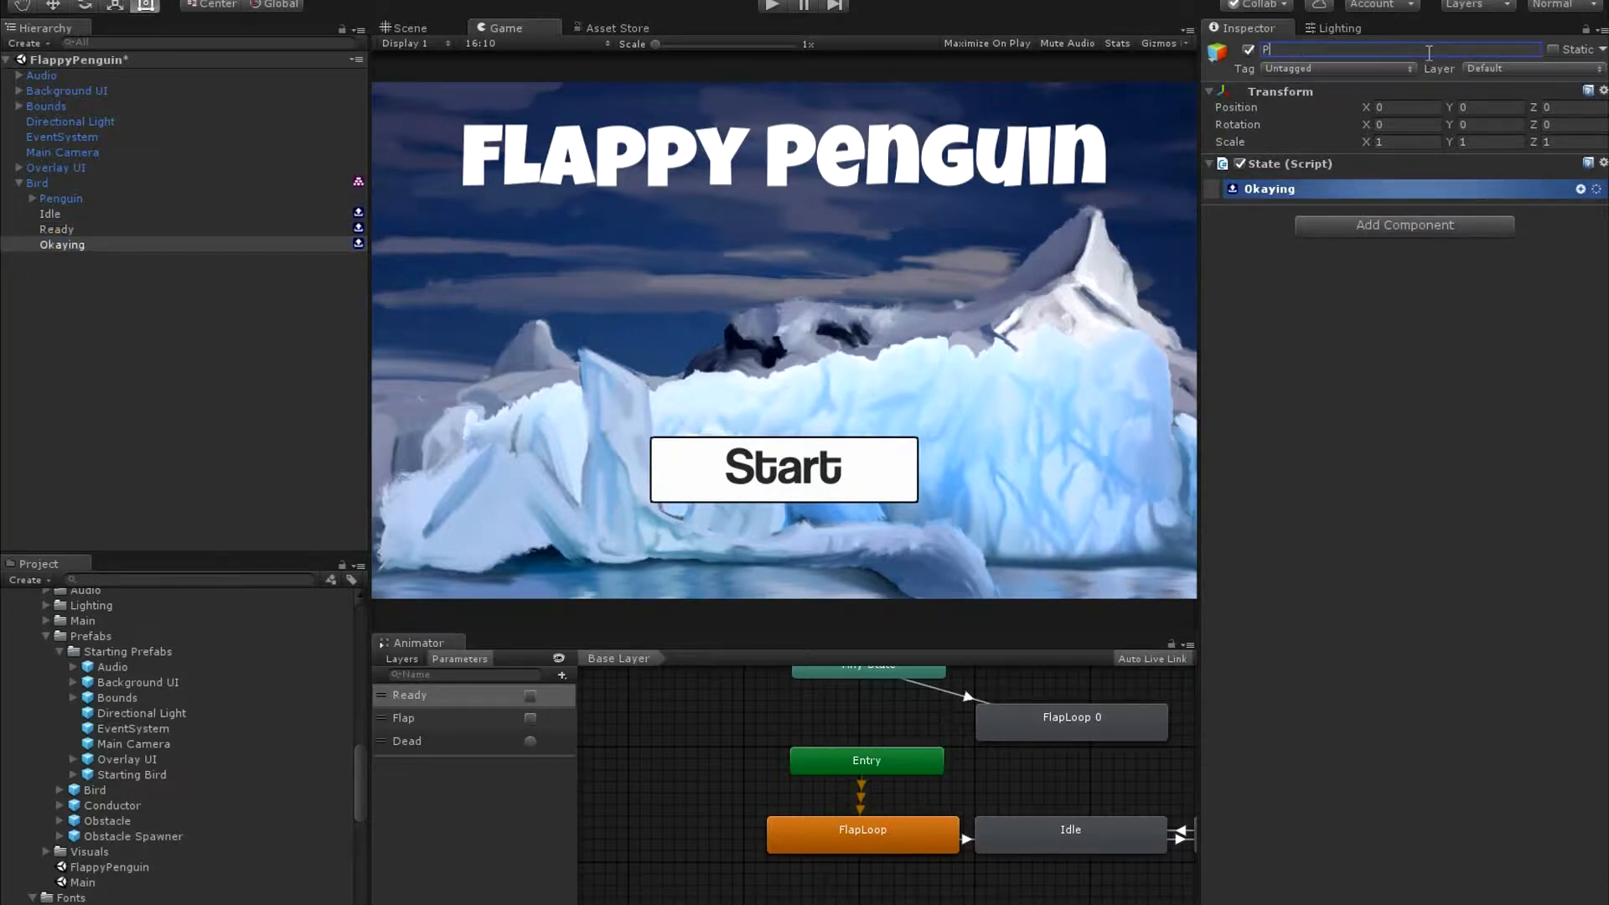
text(laying)
key(Return)
Duplicate the Playing state under Bird and name the copy Game Over.
click(59, 243)
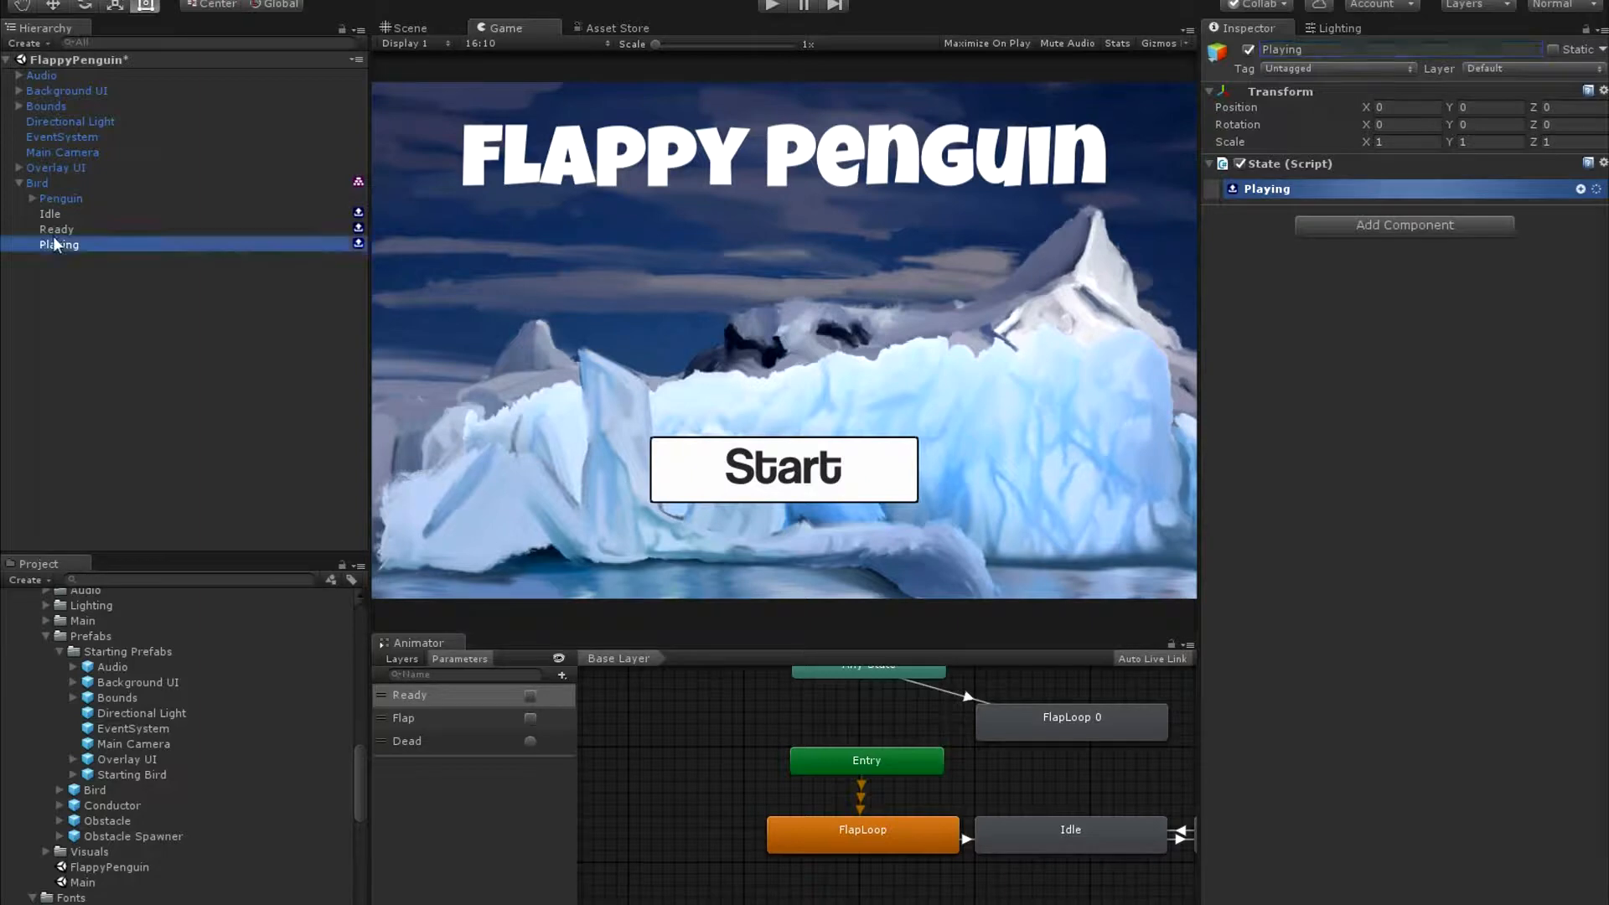
key(ctrl+d)
click(1346, 48)
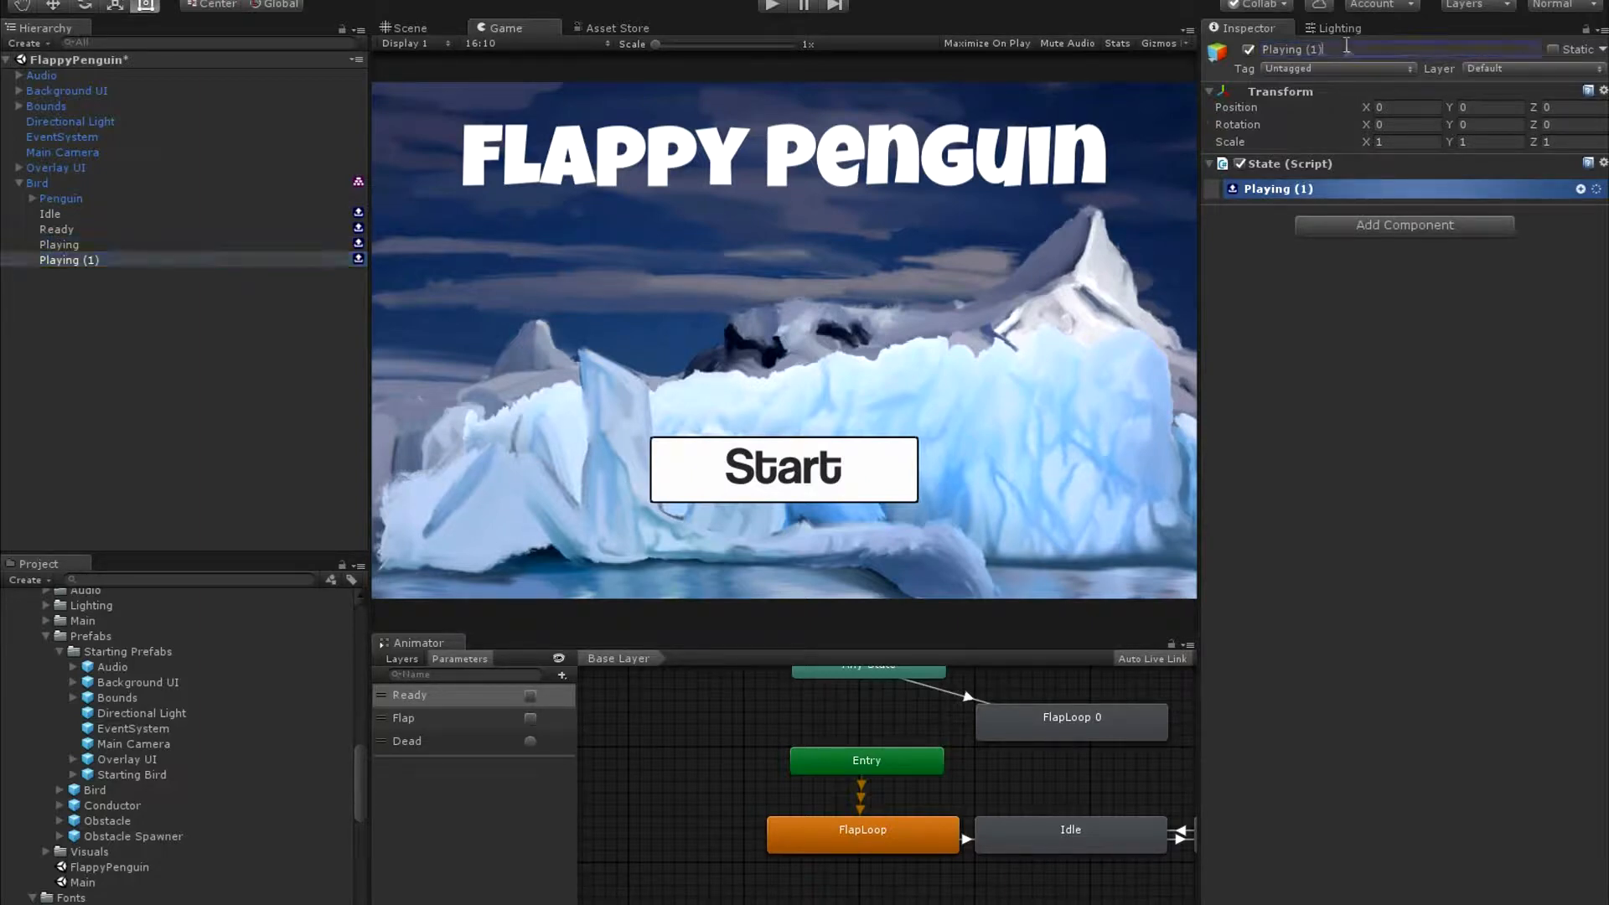
text(Game Over)
key(Return)
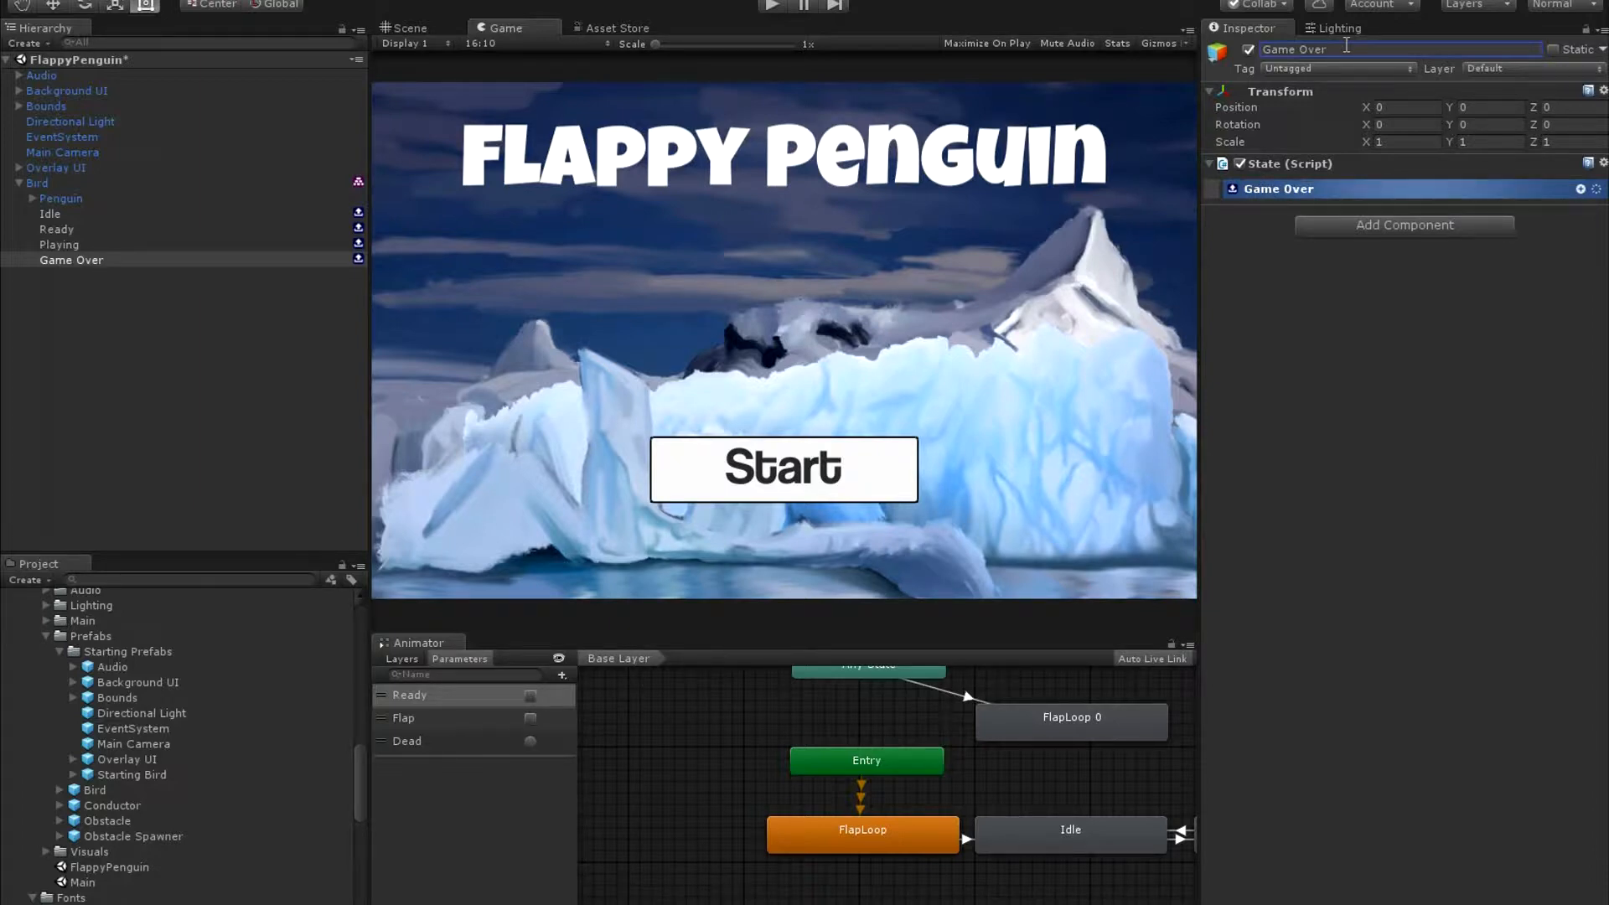
click(89, 213)
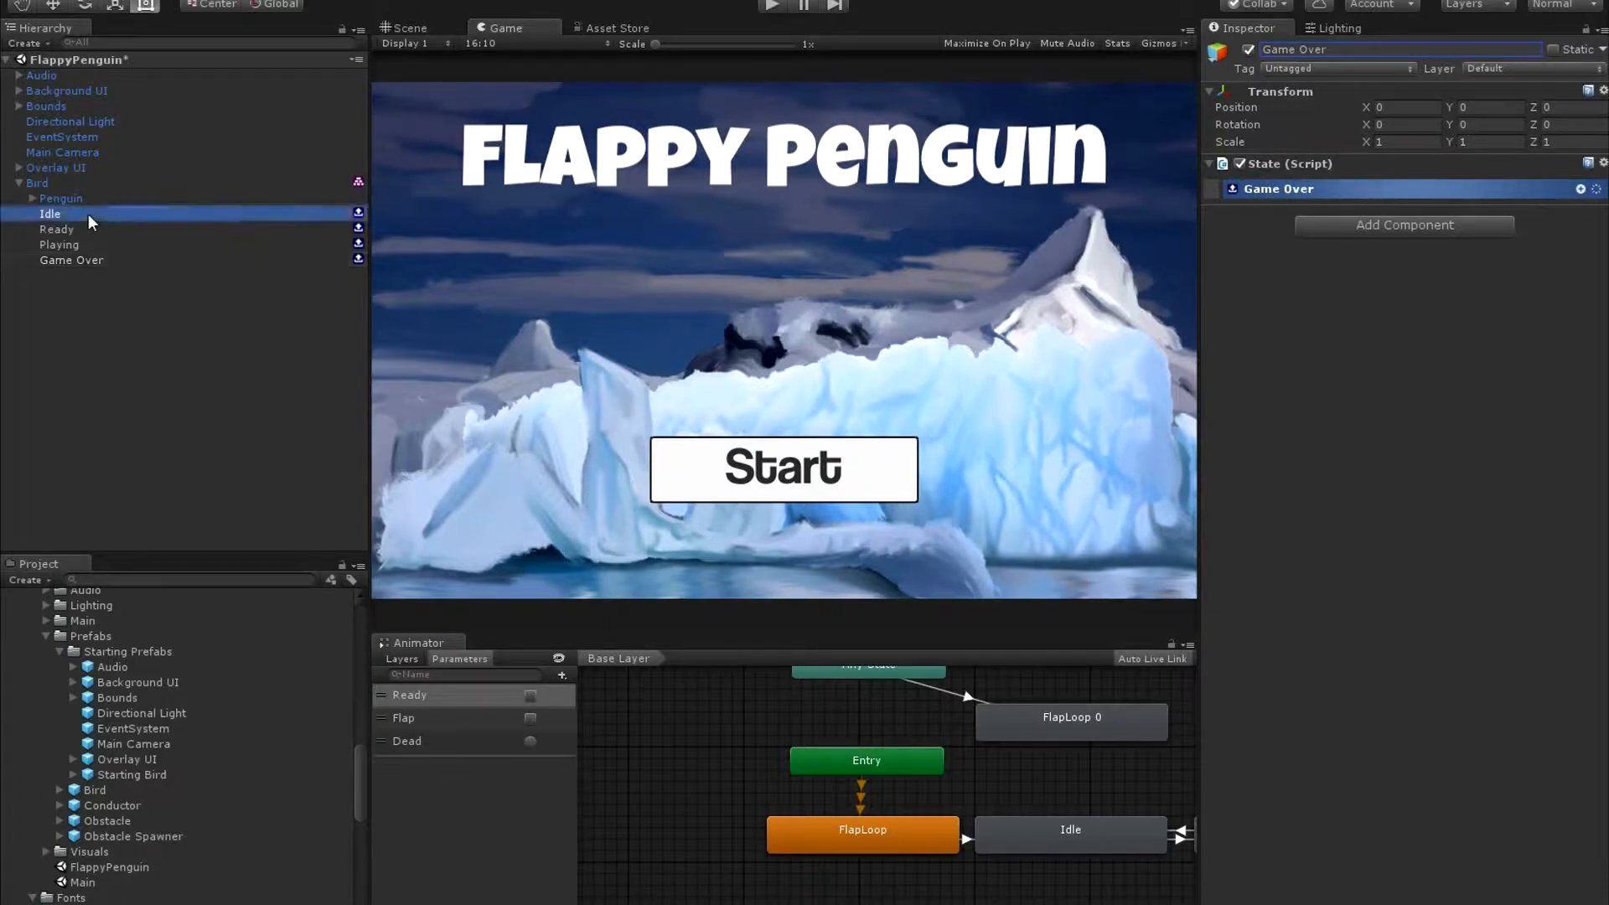
click(1581, 191)
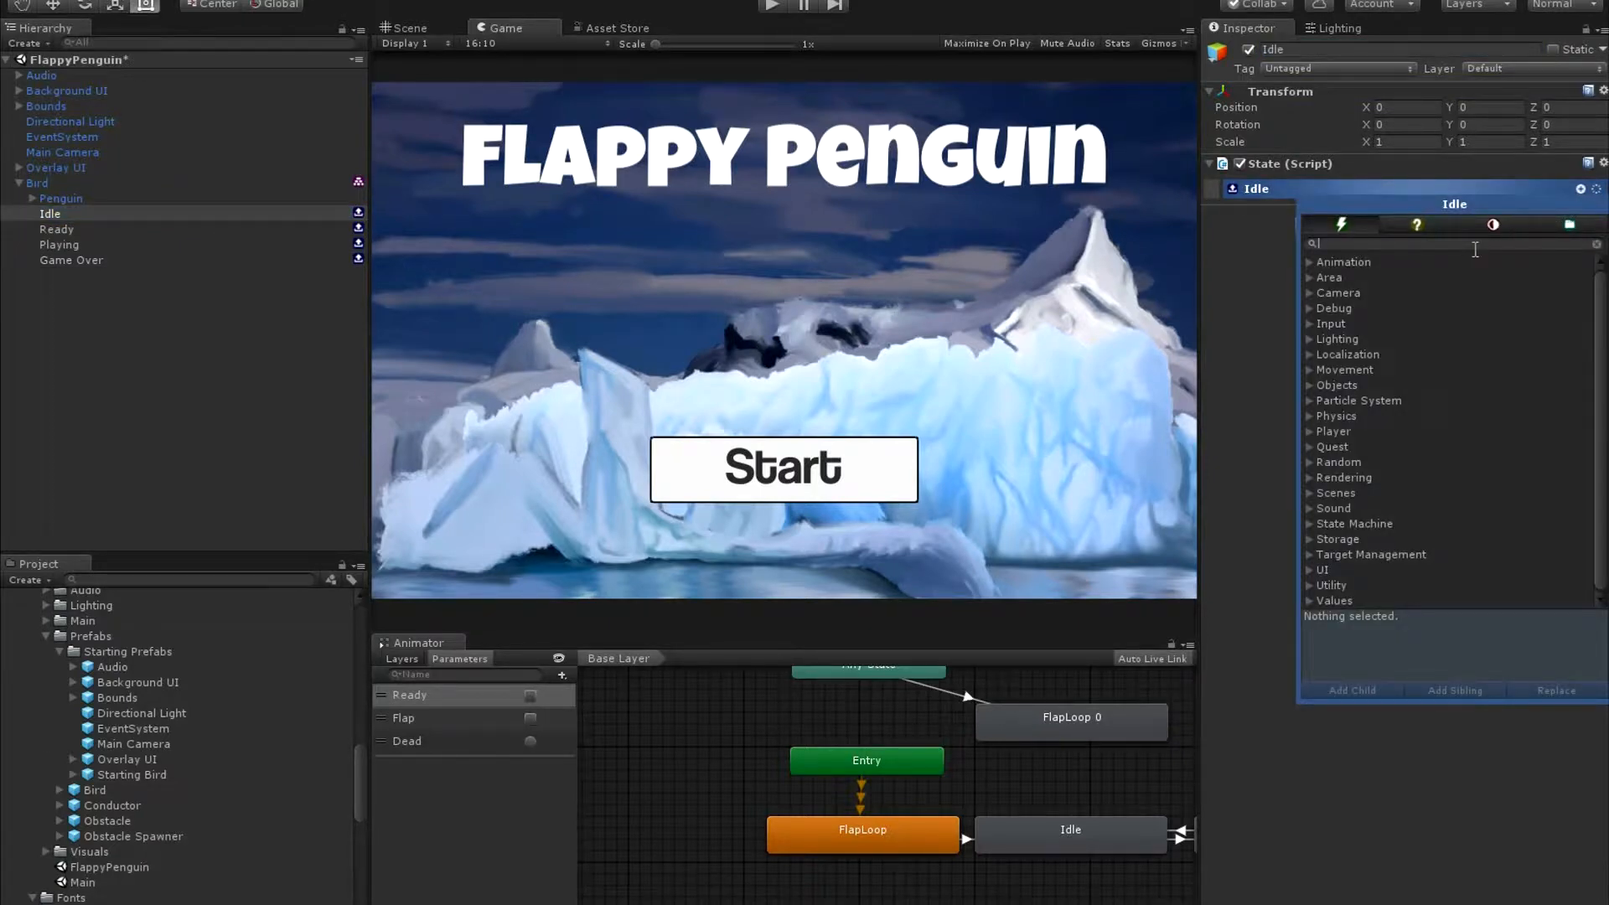
text(ac)
click(1582, 192)
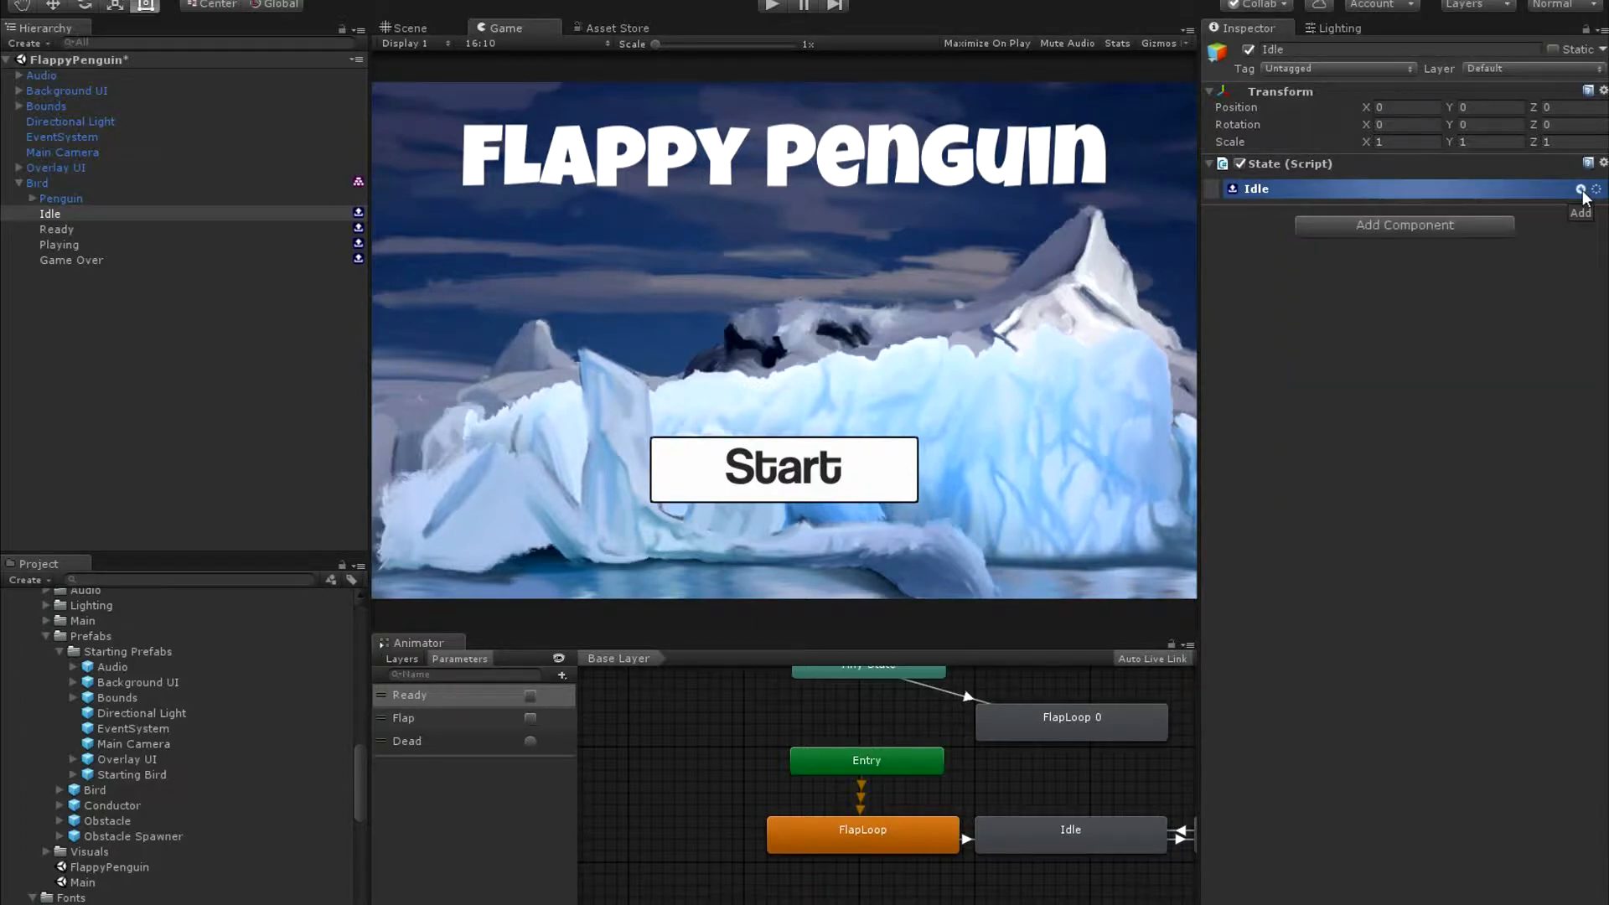
click(1581, 191)
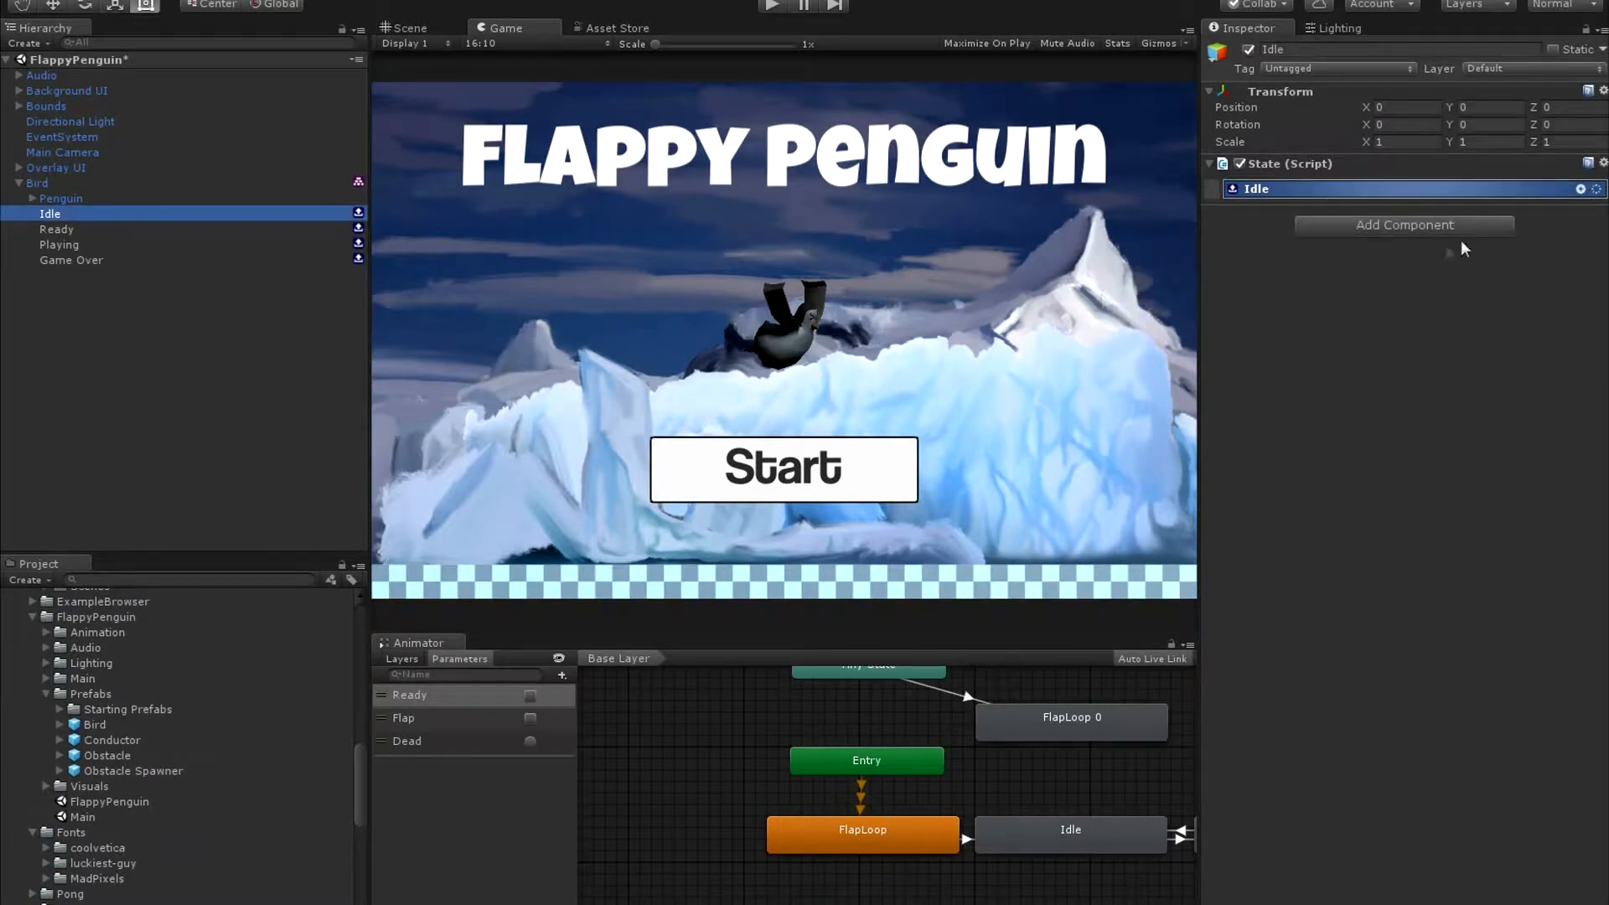
Add a Set Game Gravity action to the Idle state and set its New Gravity Y value to -20.
click(1580, 189)
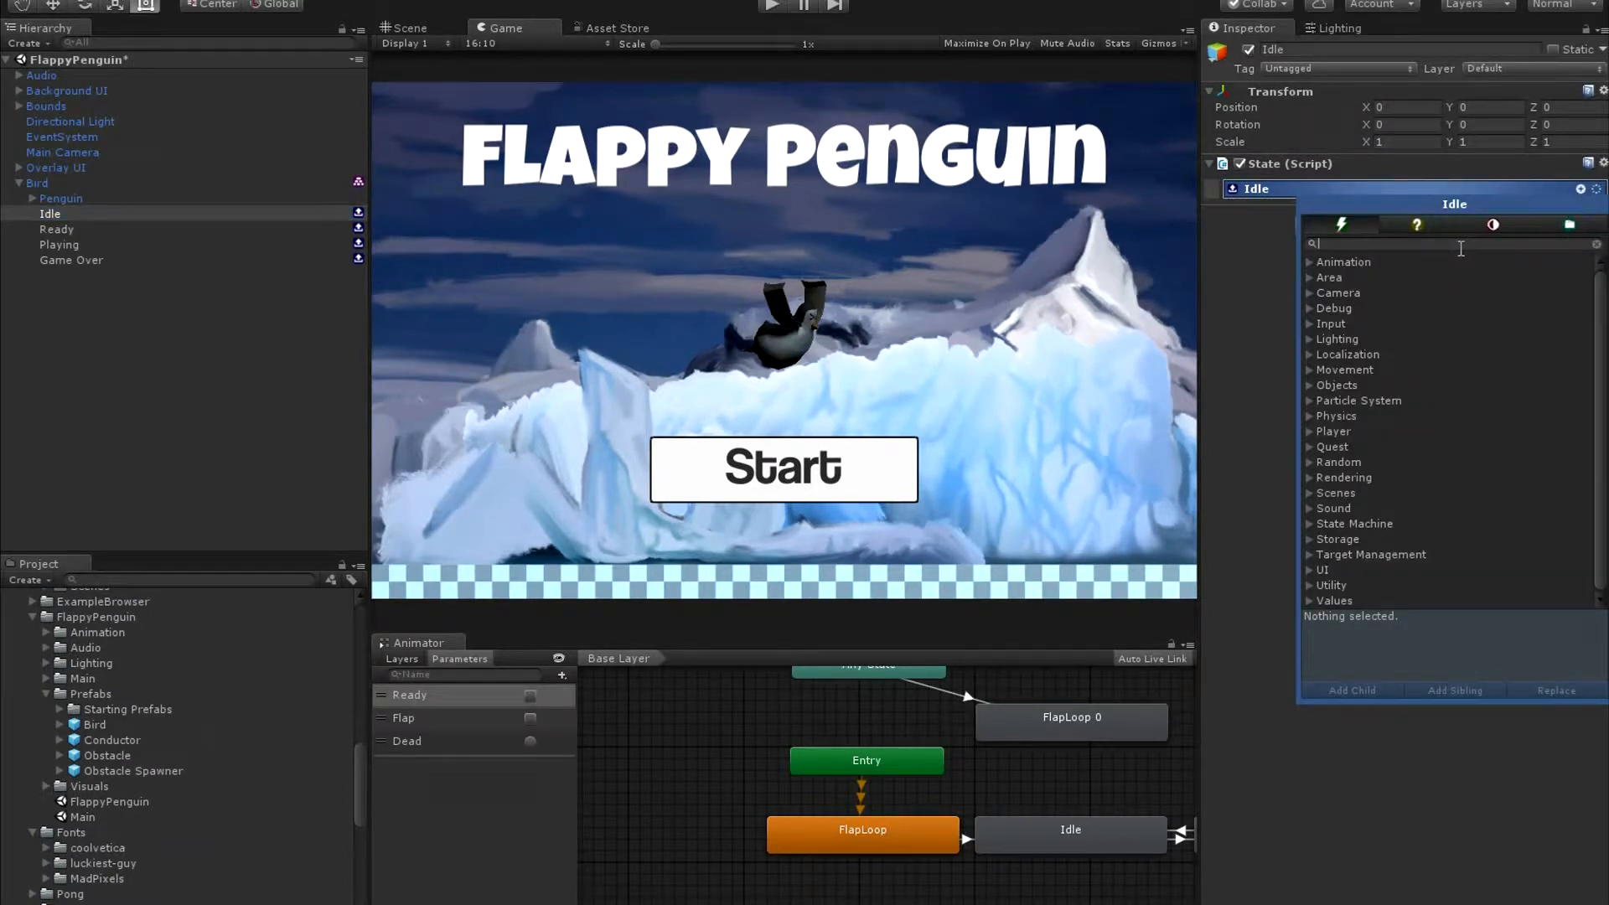
text(game)
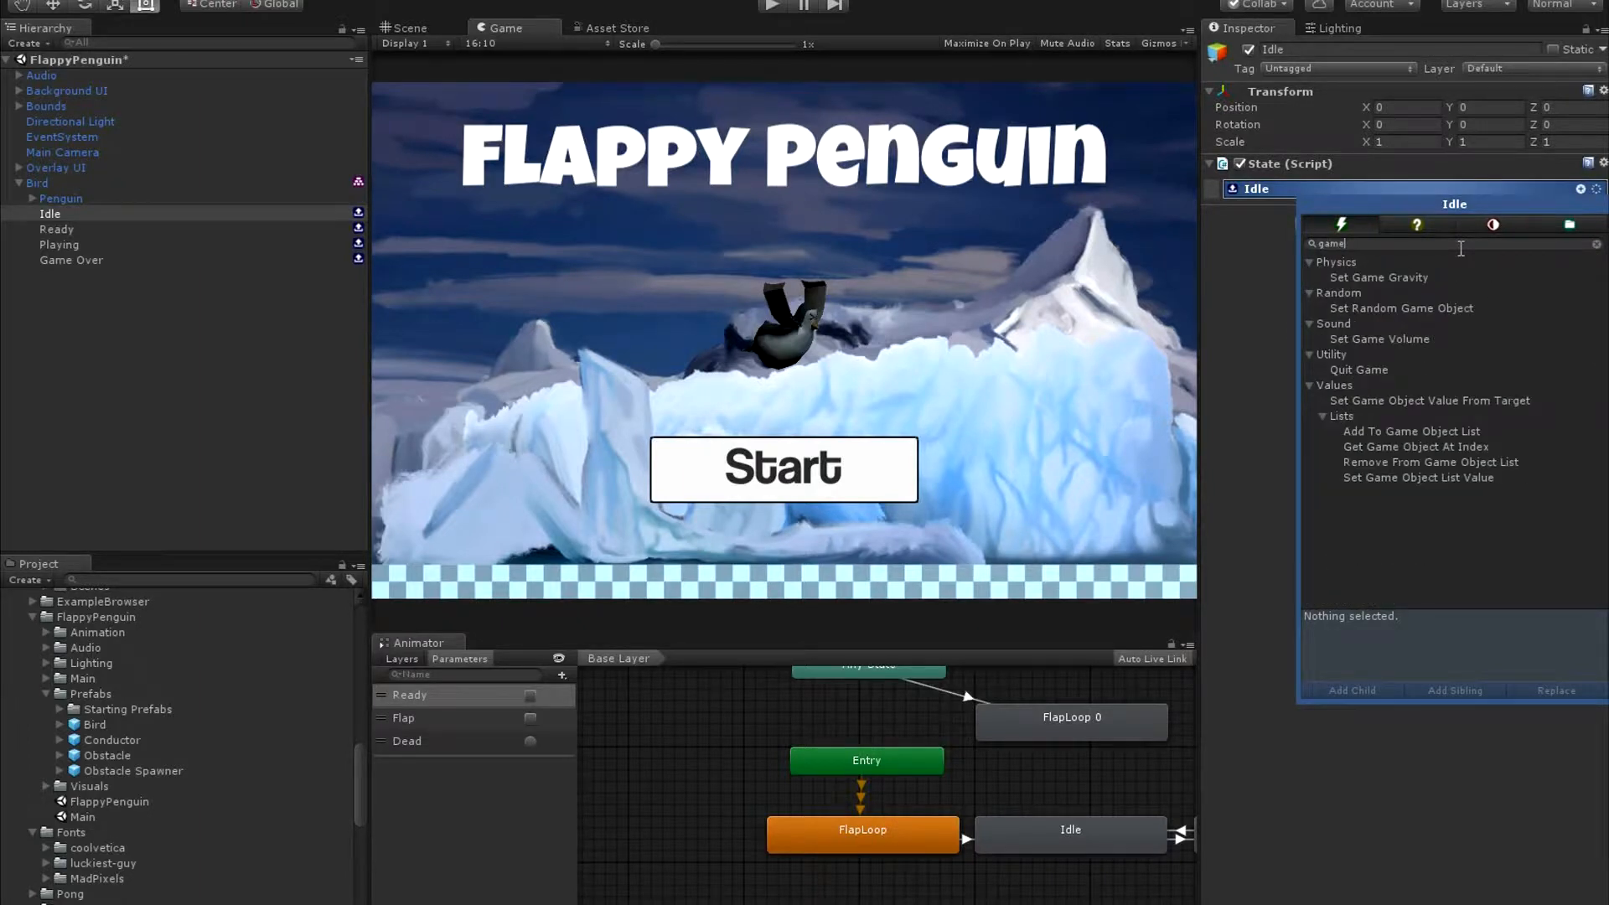
click(1415, 278)
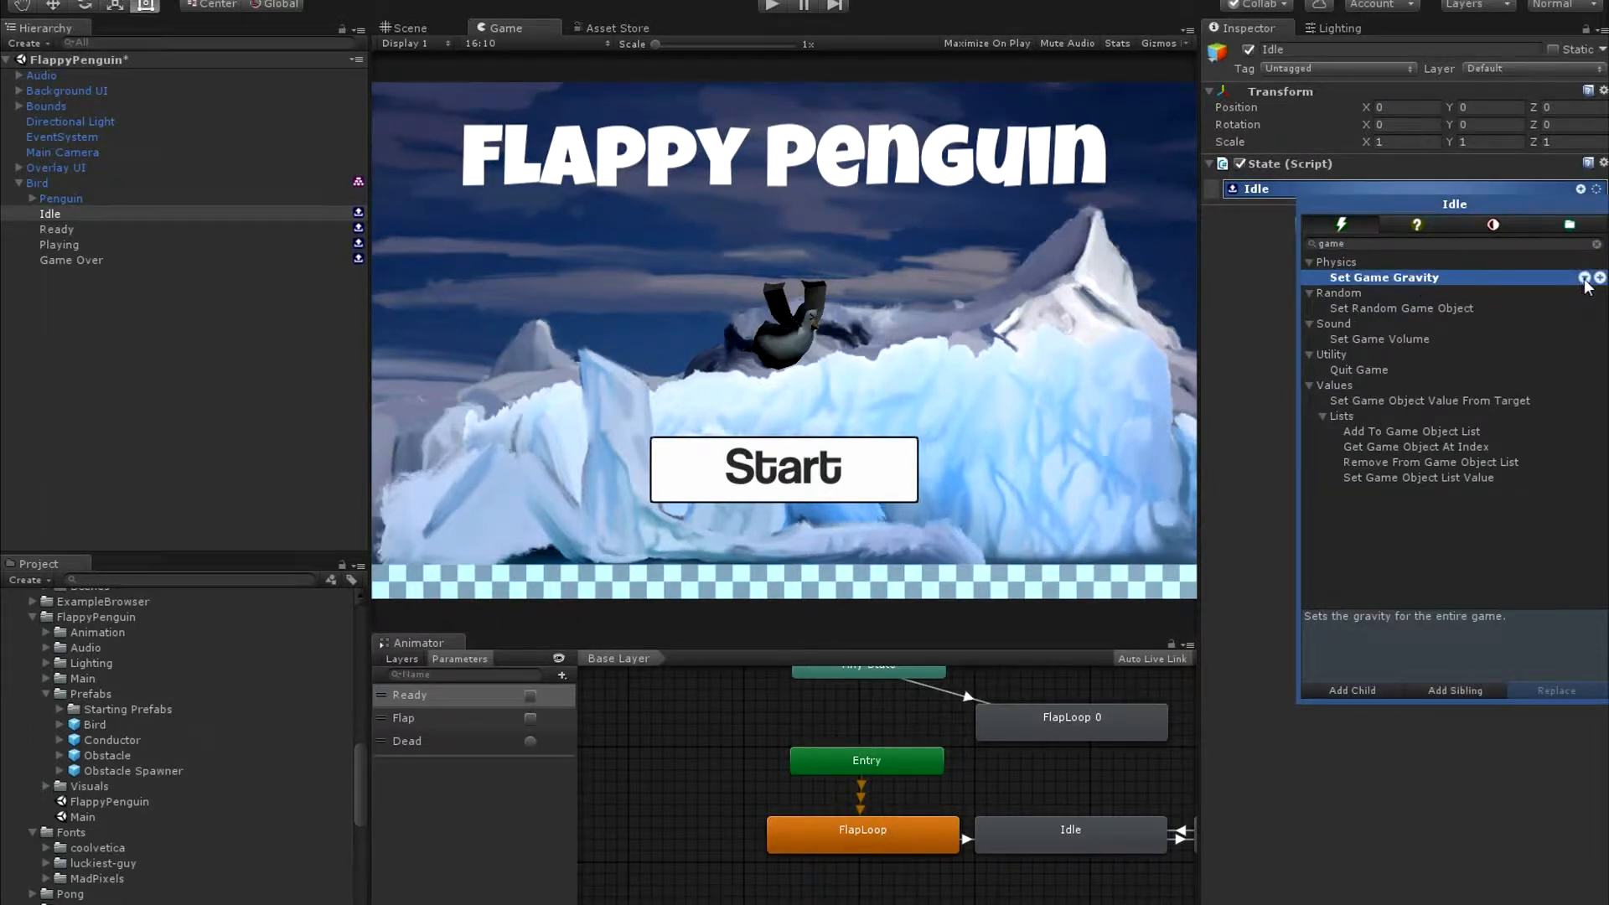
click(1584, 277)
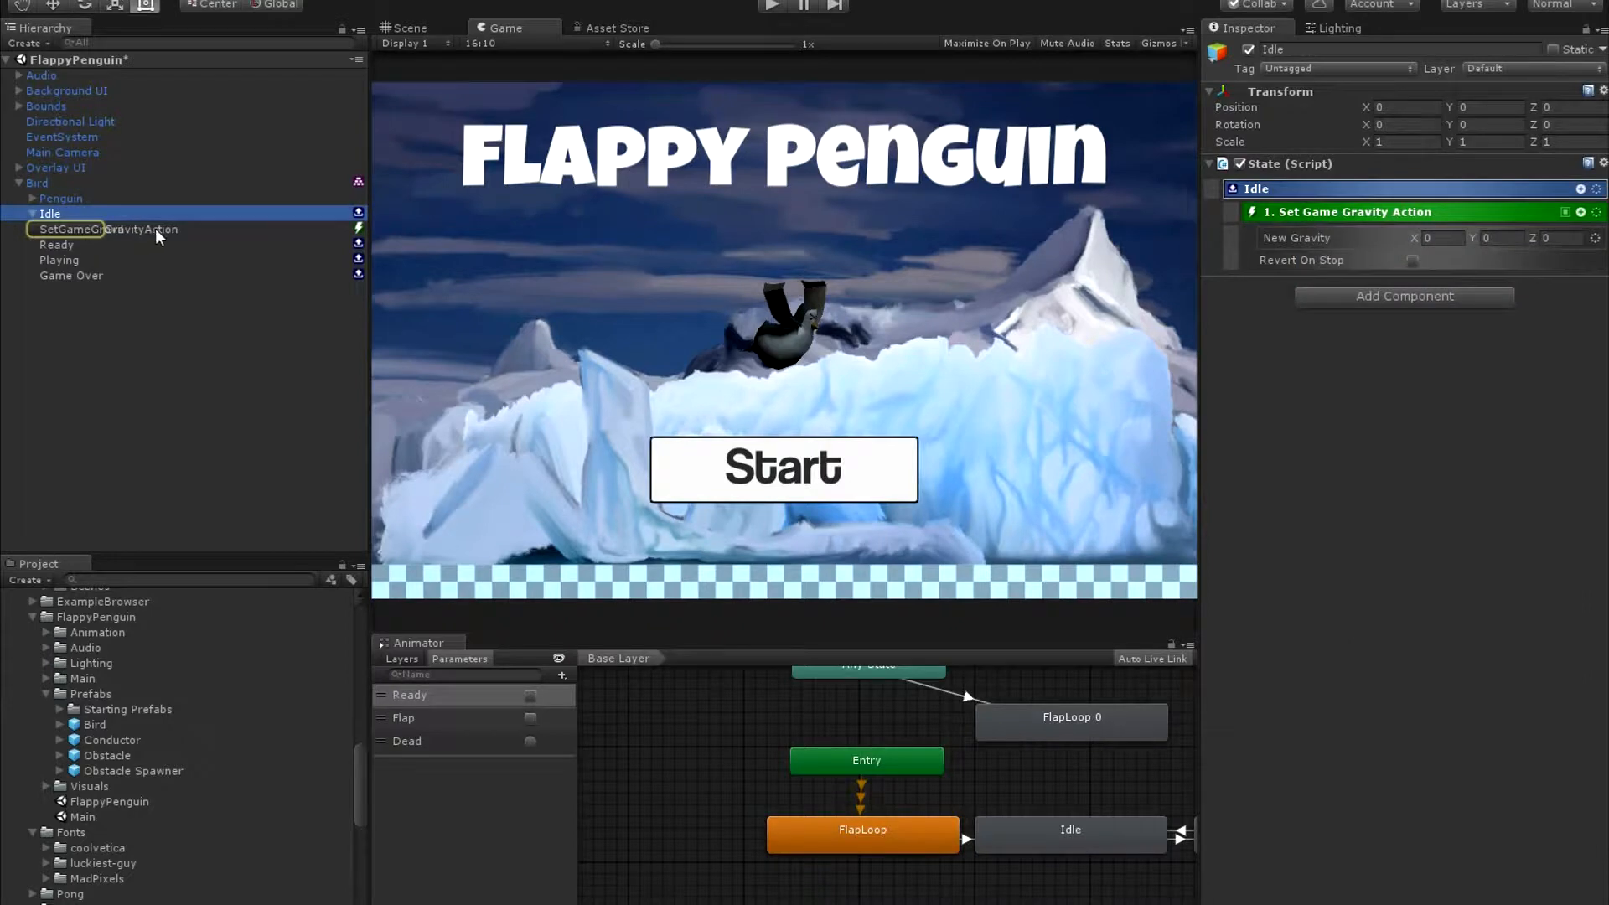
click(154, 227)
click(1492, 216)
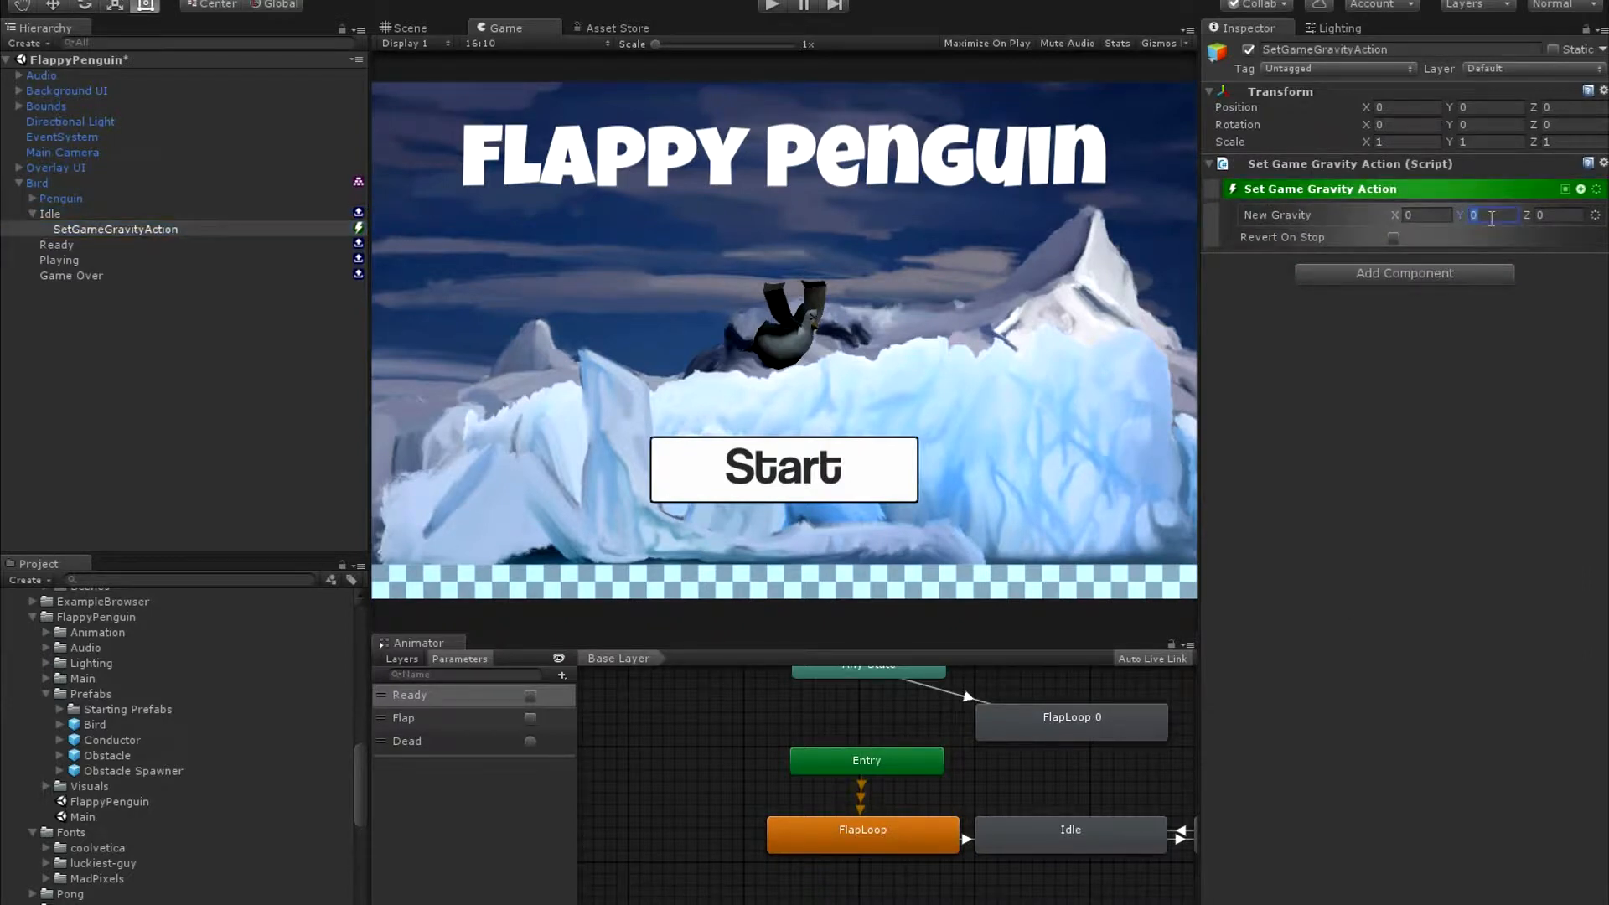
text(-20)
Add an Action List to the Idle state as a sibling of its Set Game Gravity action.
click(1581, 189)
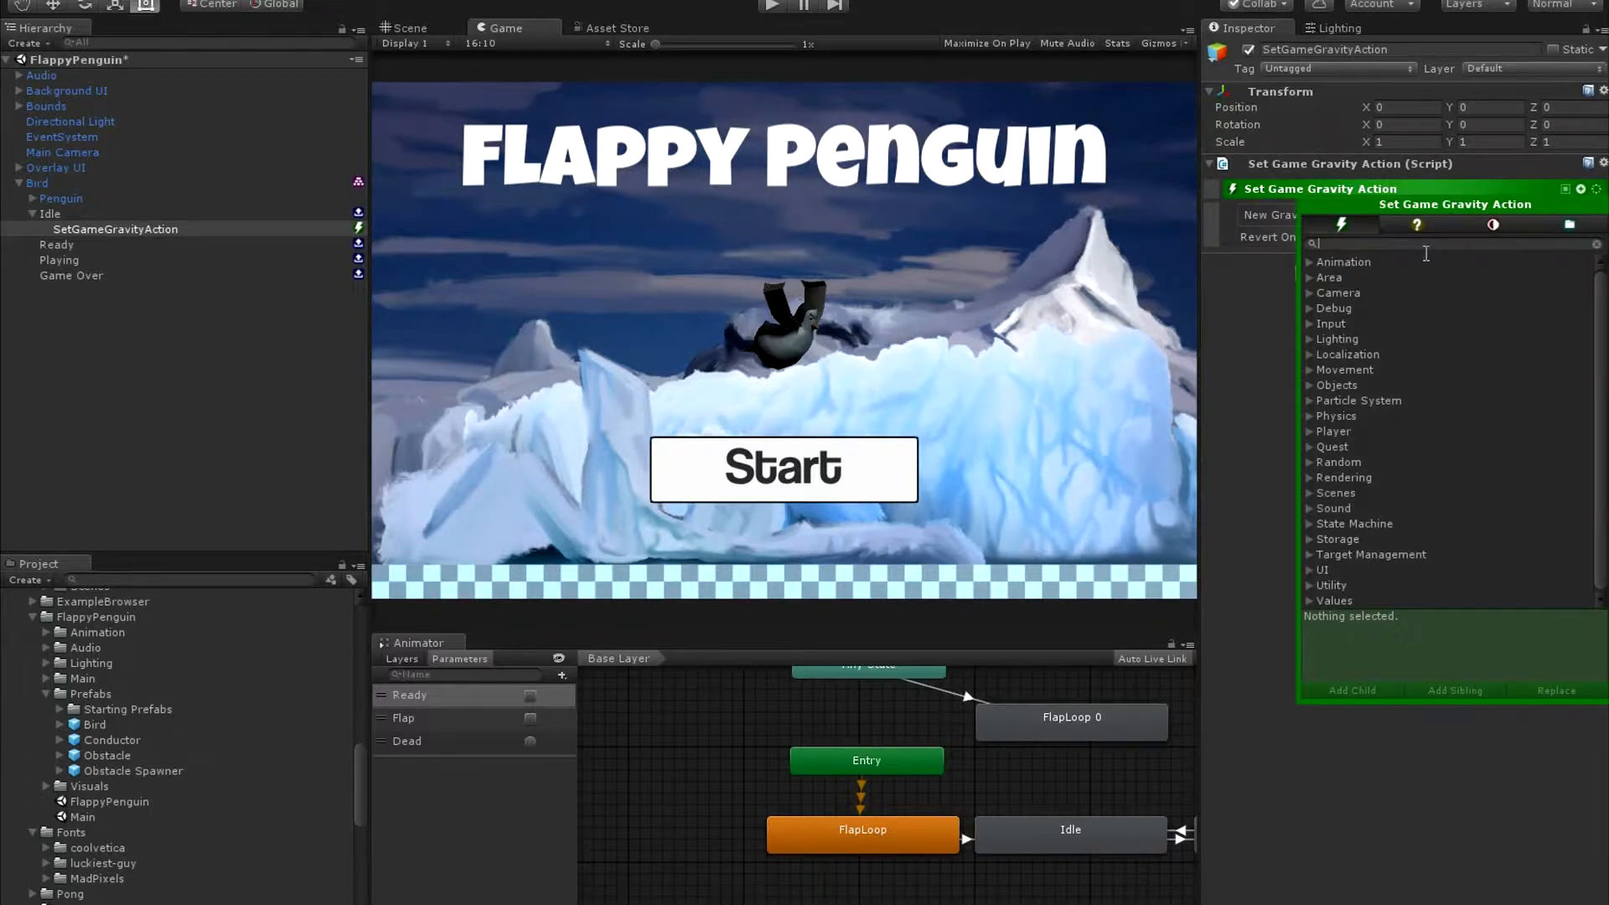
text(action l)
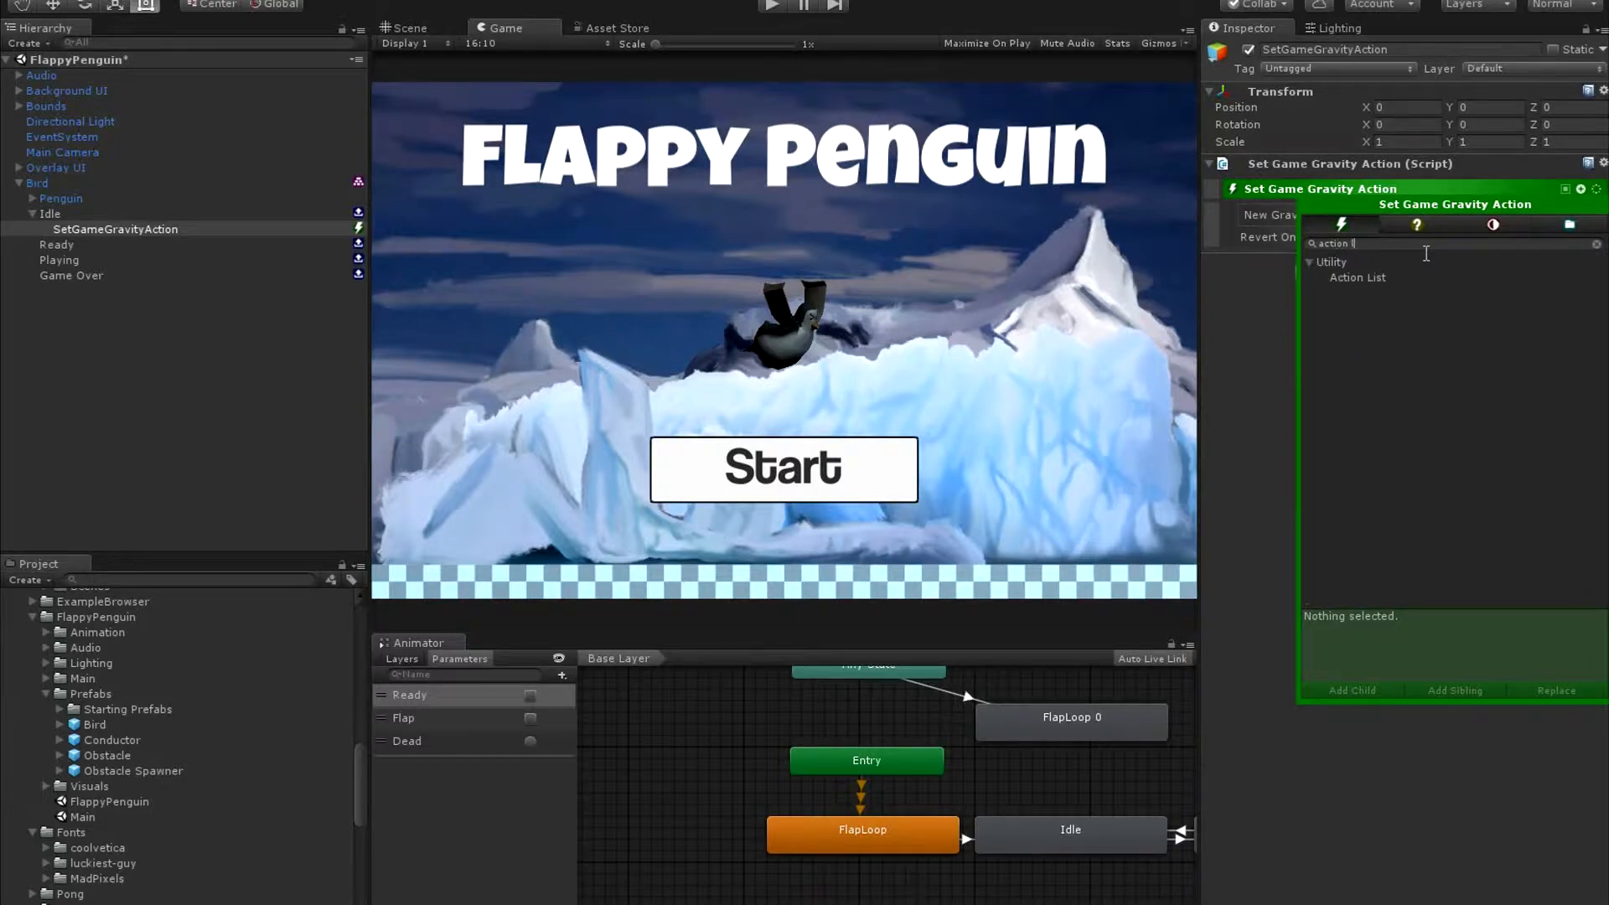
click(1429, 277)
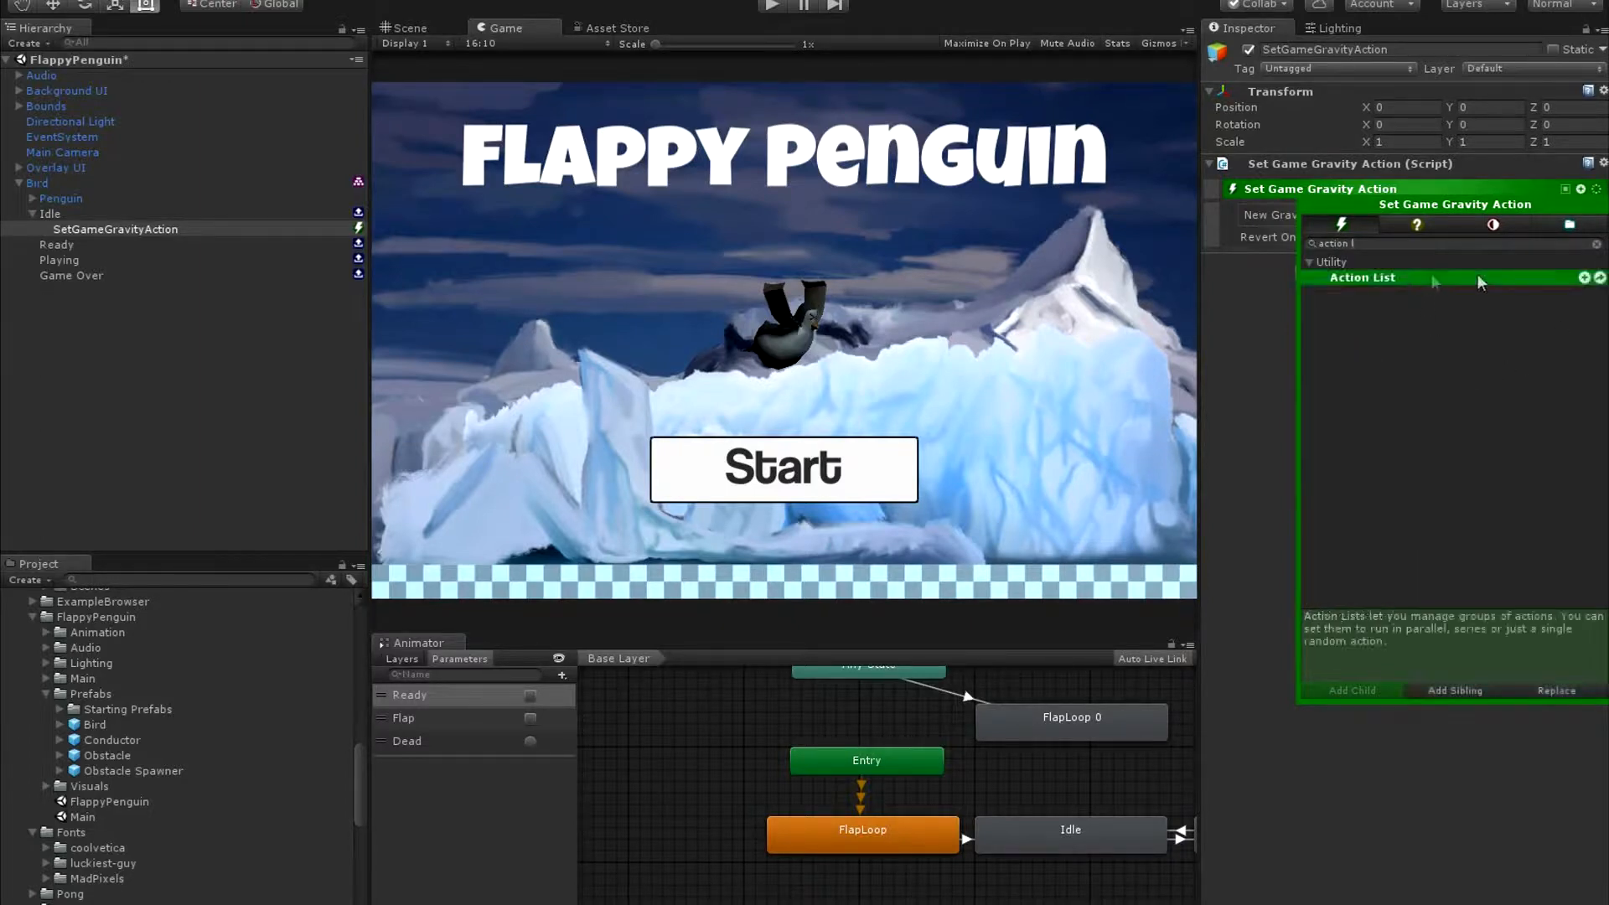
click(1584, 278)
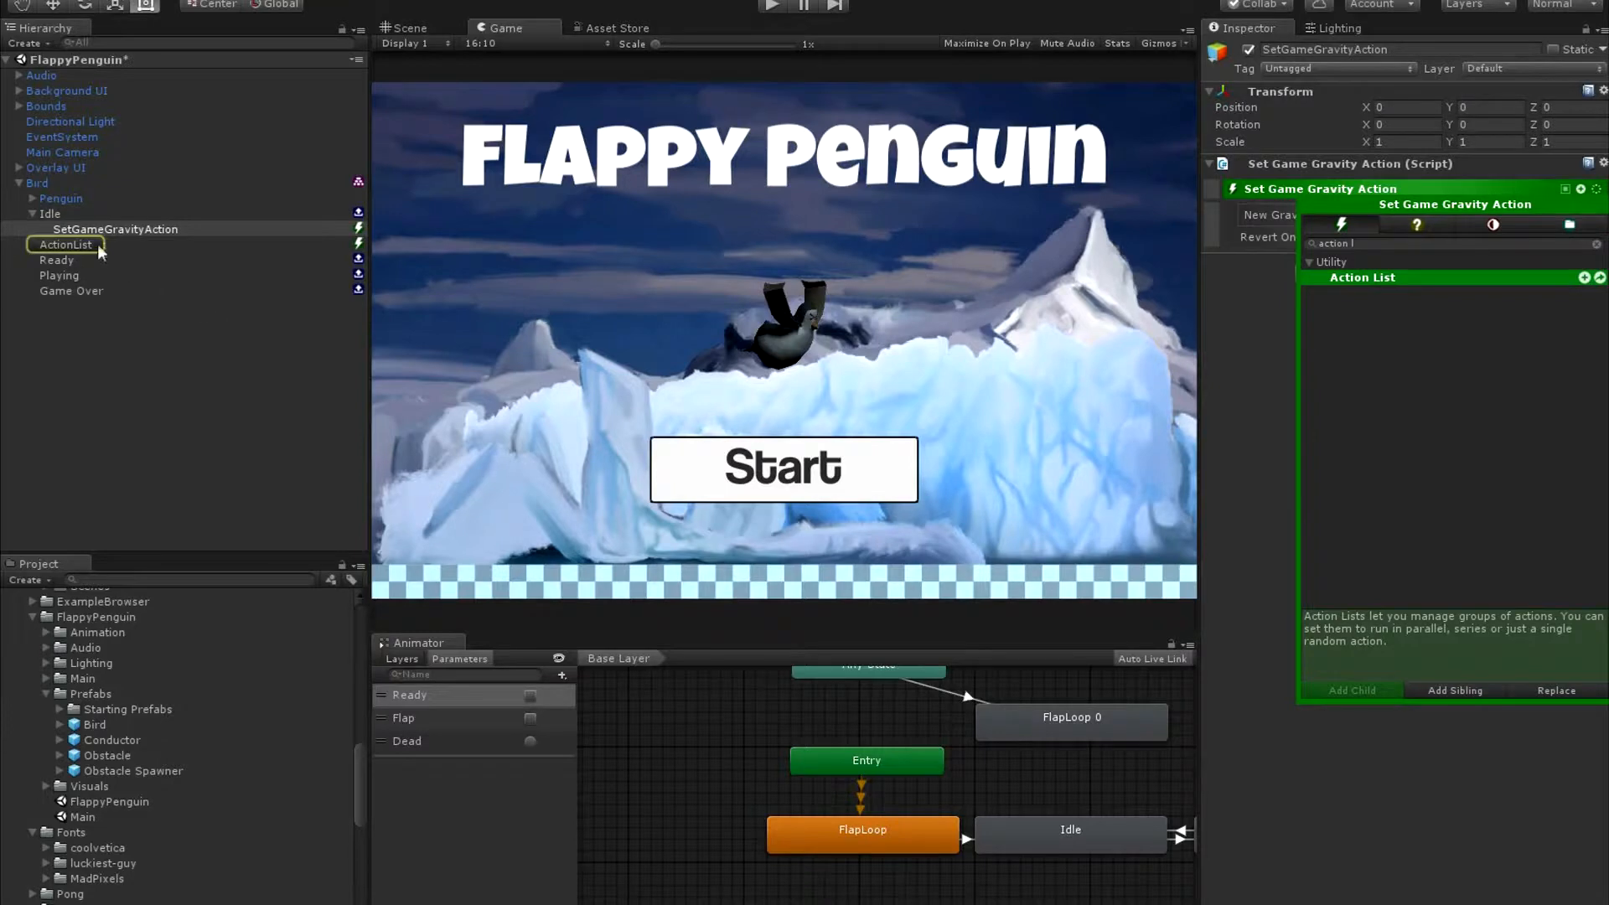
Add a Fade Screen action as a child of the Idle state's Action List, keeping the list's Run Type on Serial.
click(115, 243)
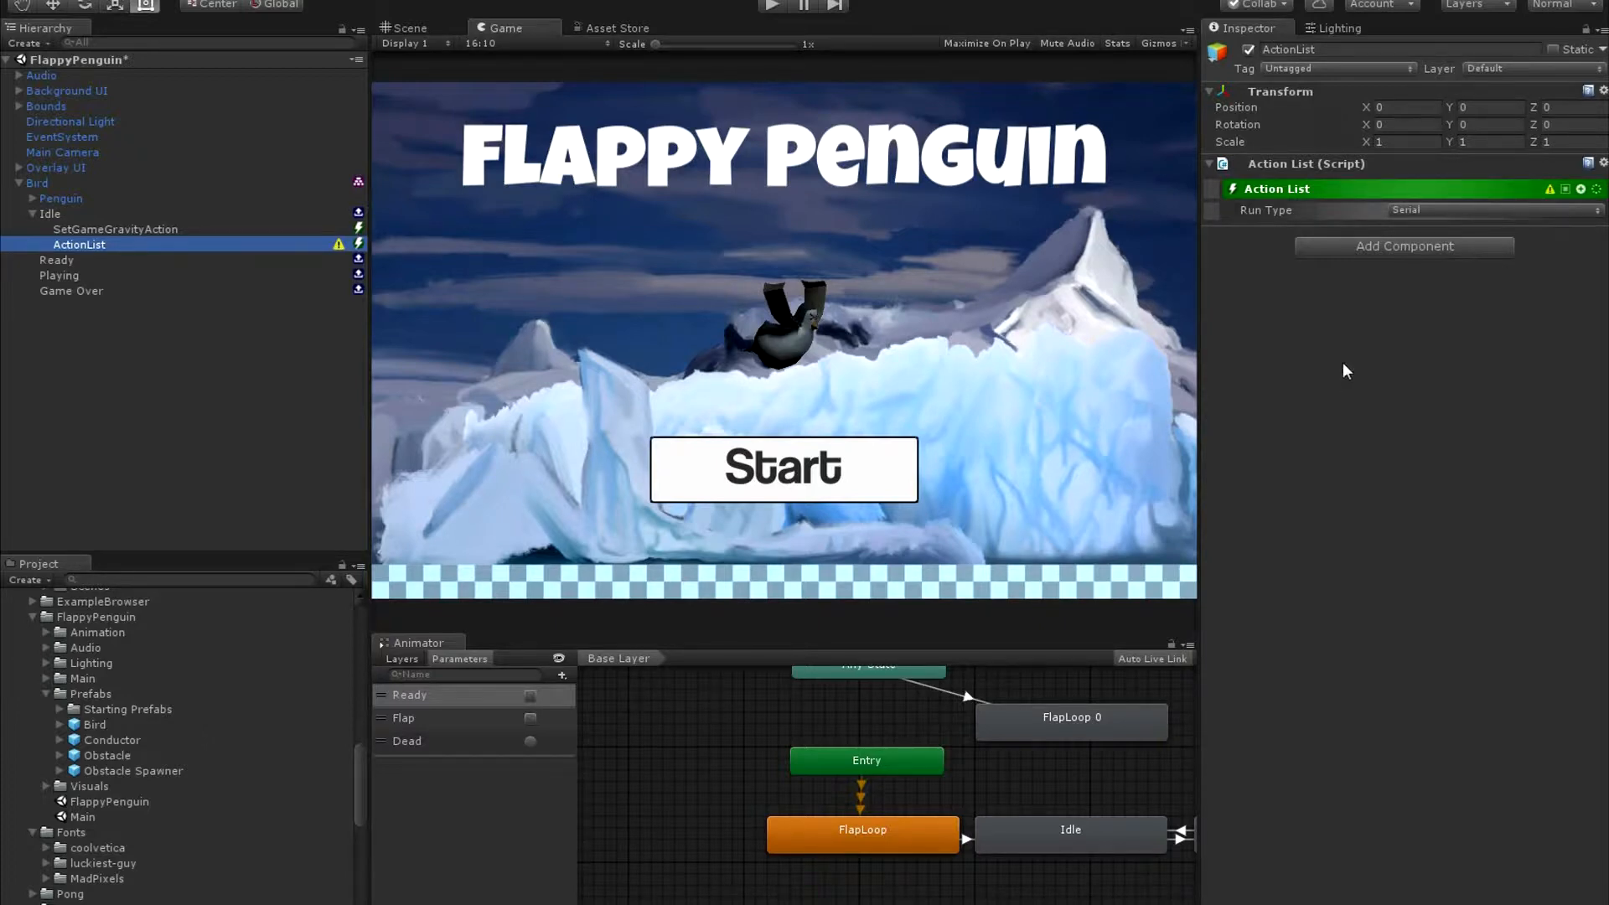
click(1477, 212)
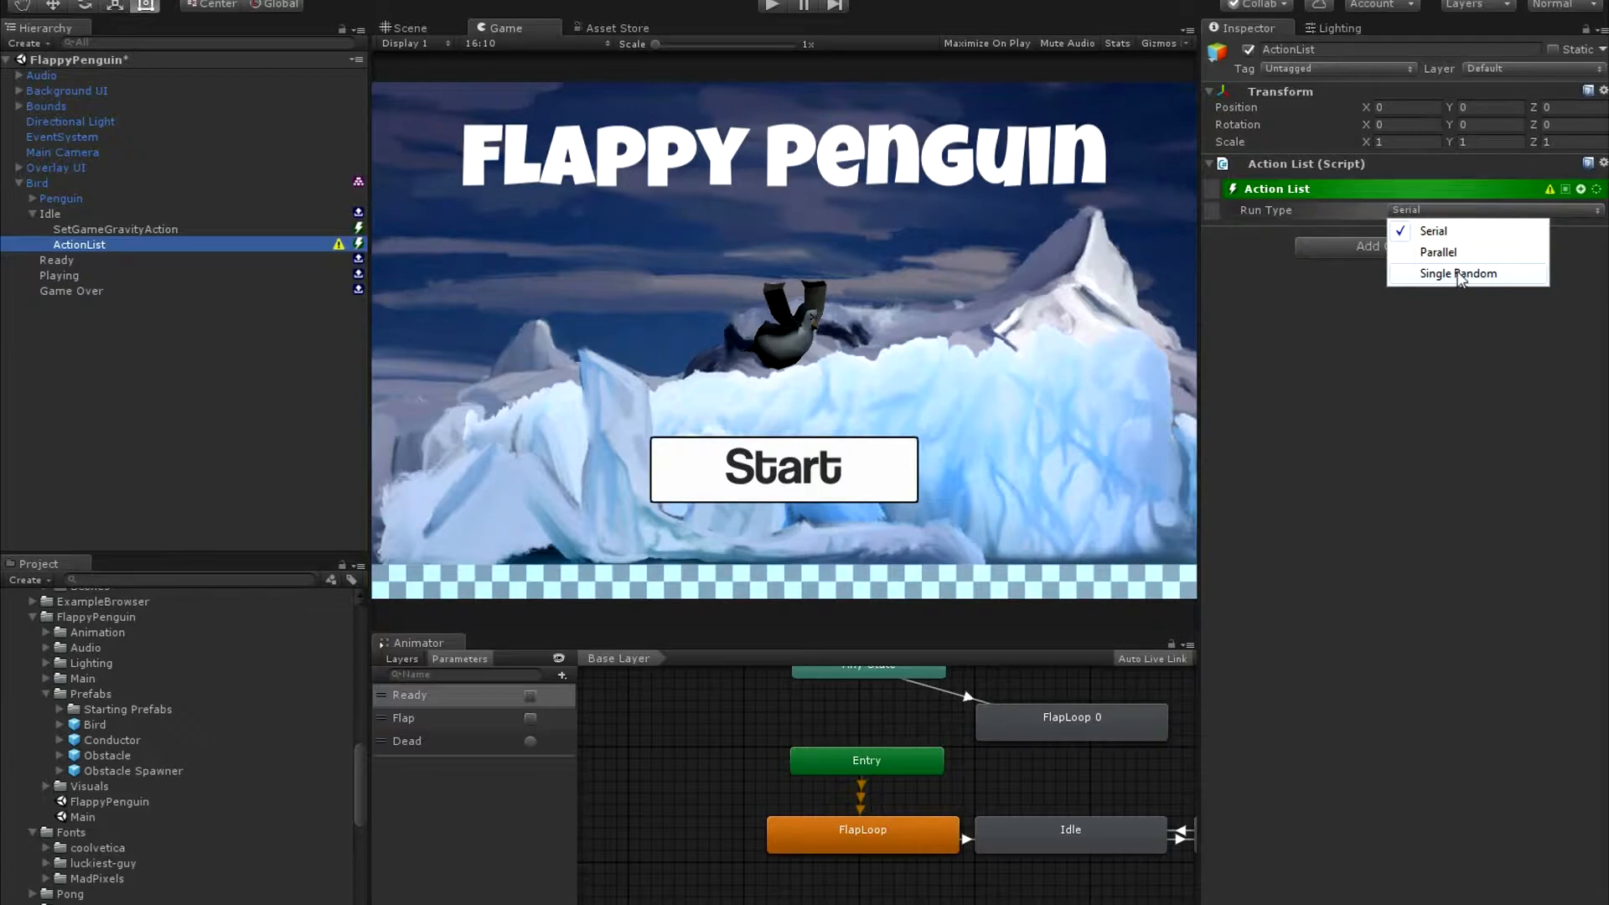
click(1452, 318)
click(1581, 188)
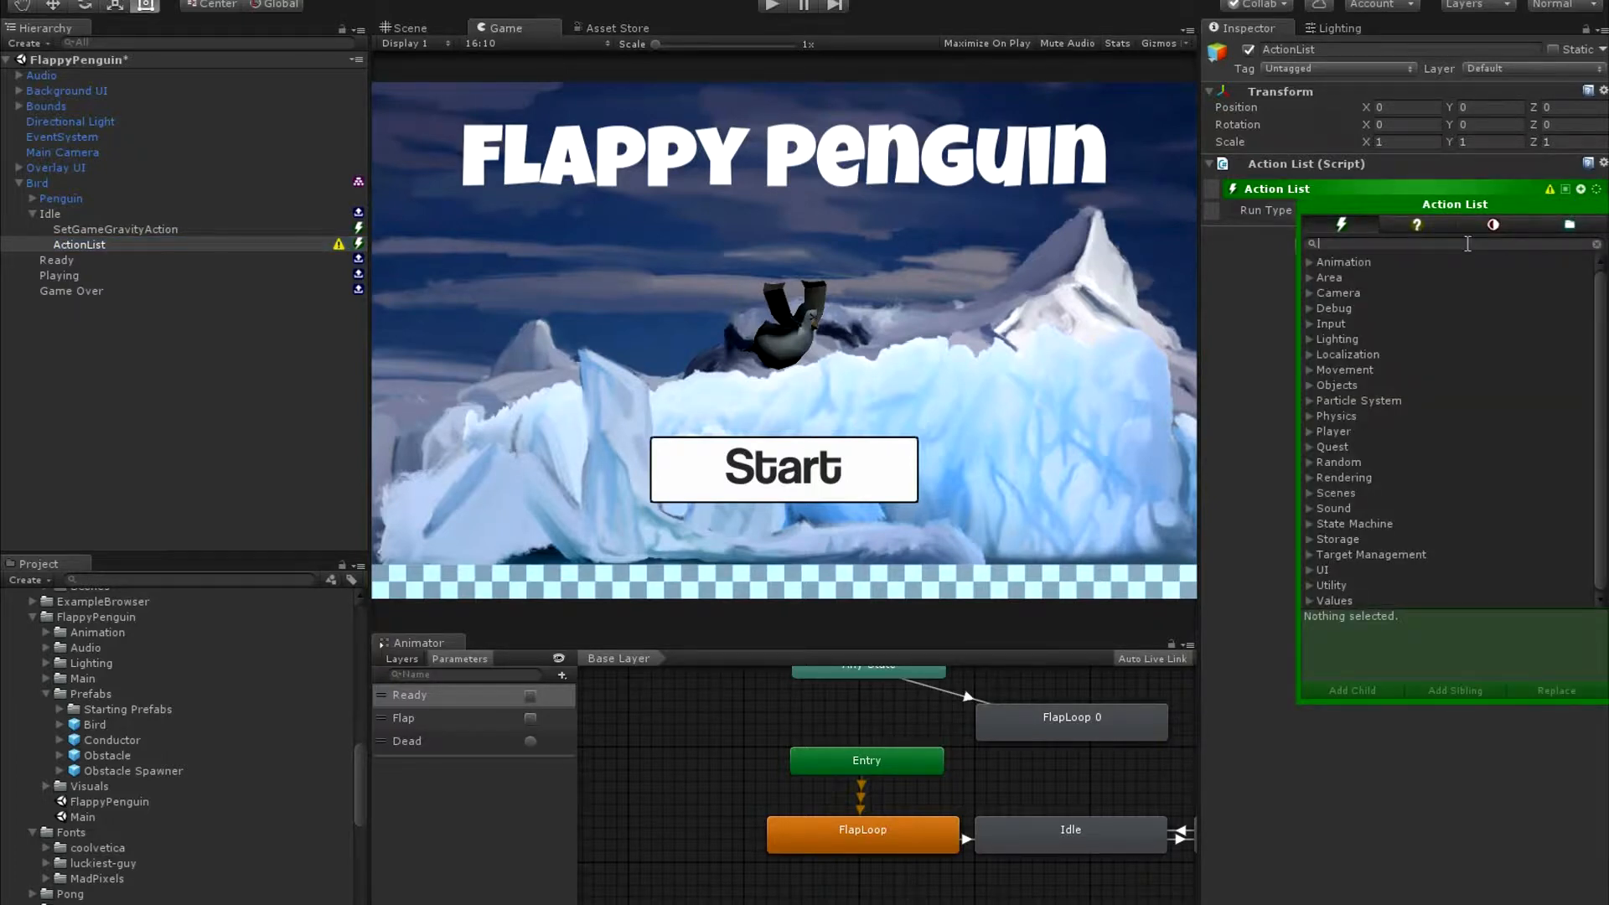
text(fad)
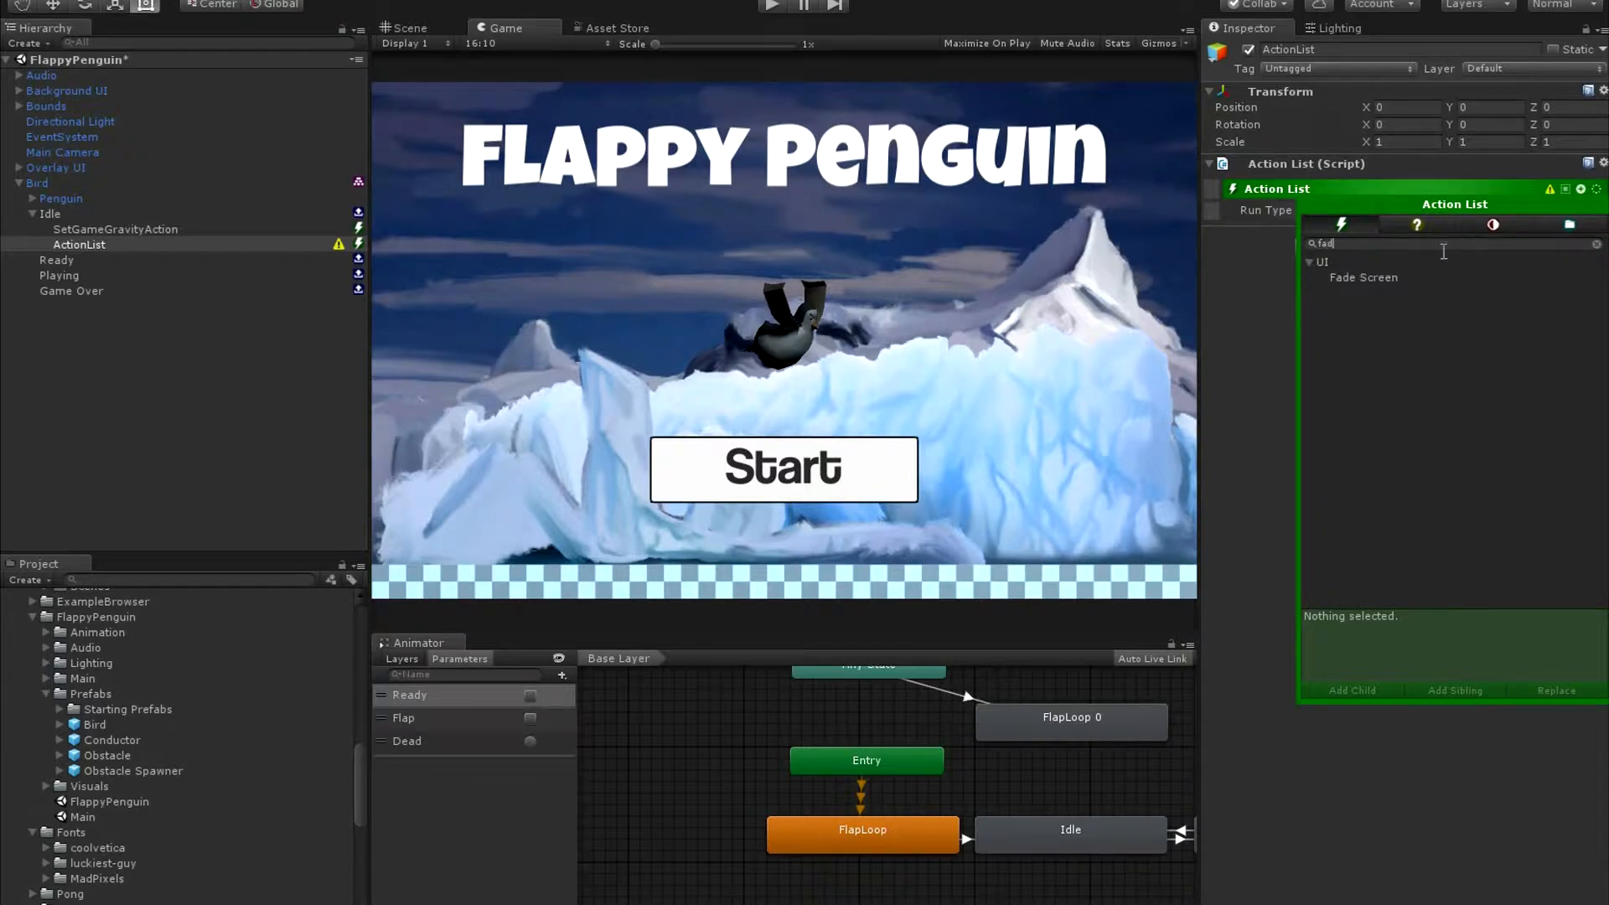
click(1448, 280)
click(1567, 278)
Set the Fade Screen action's Fade Type to In and Fade Duration to 1, and choose a rising, accelerating curve preset.
click(1465, 257)
click(1462, 270)
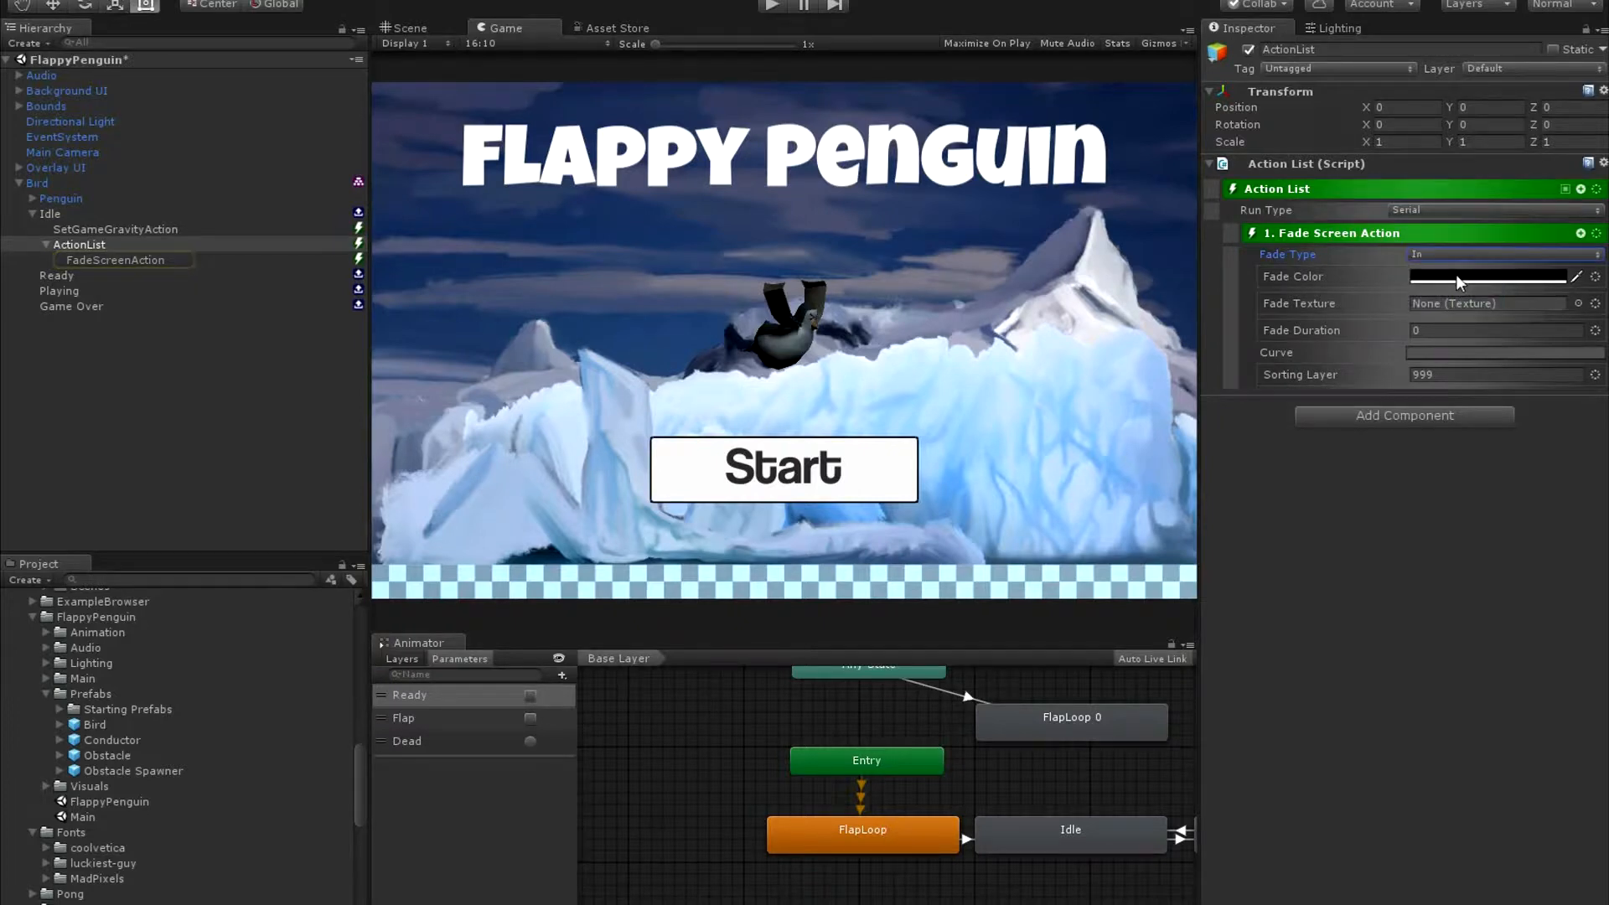
click(1433, 331)
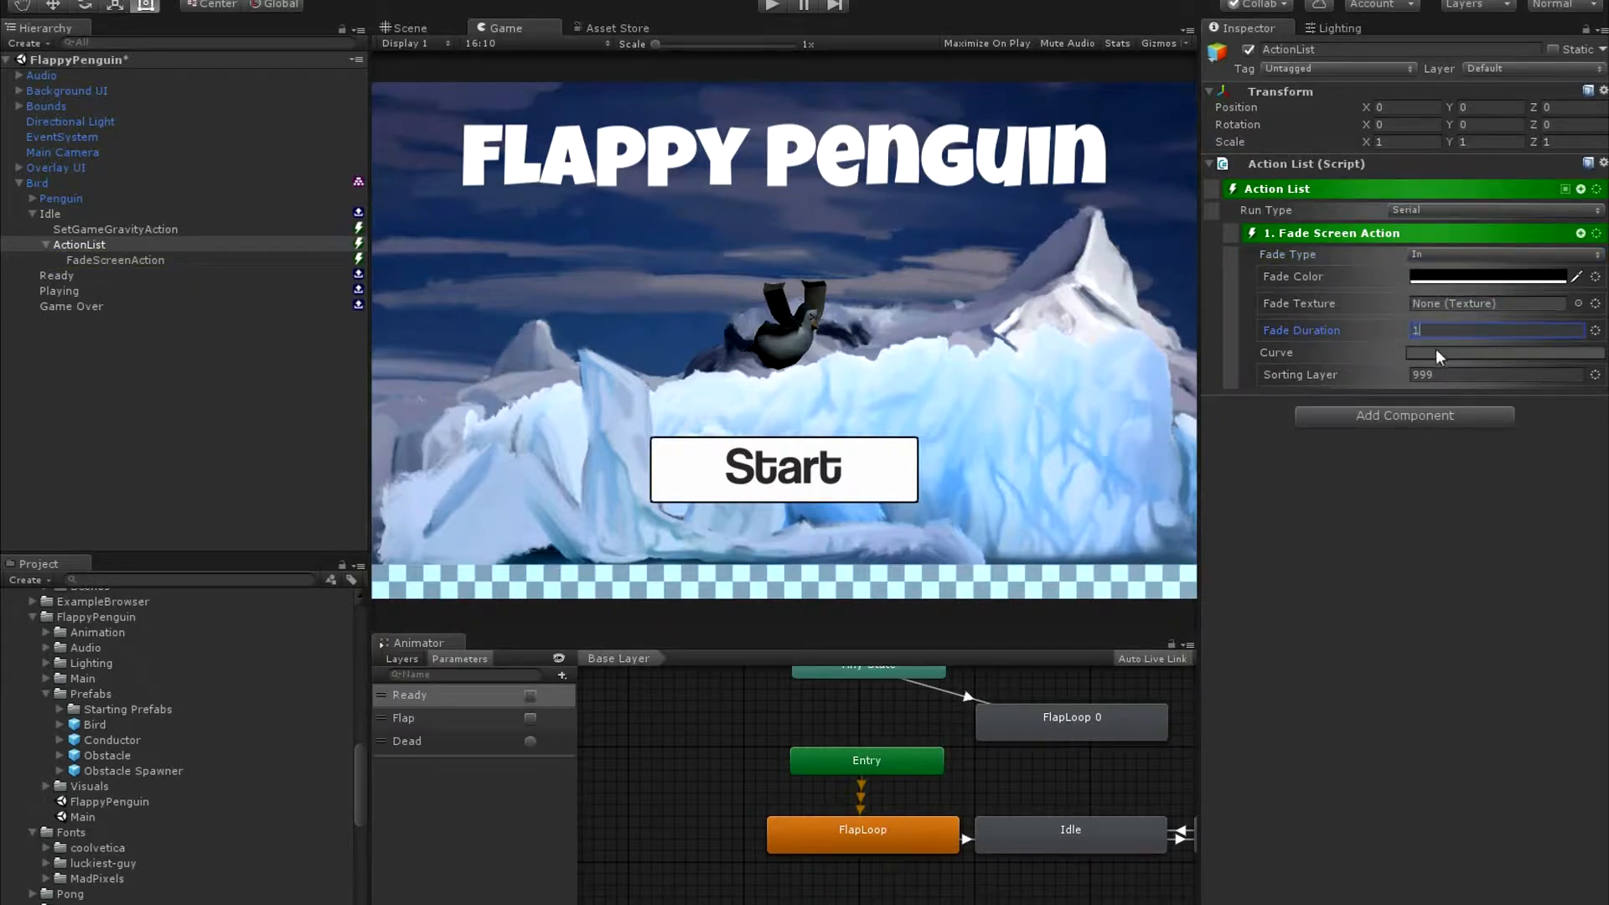
click(1436, 351)
click(798, 578)
click(953, 311)
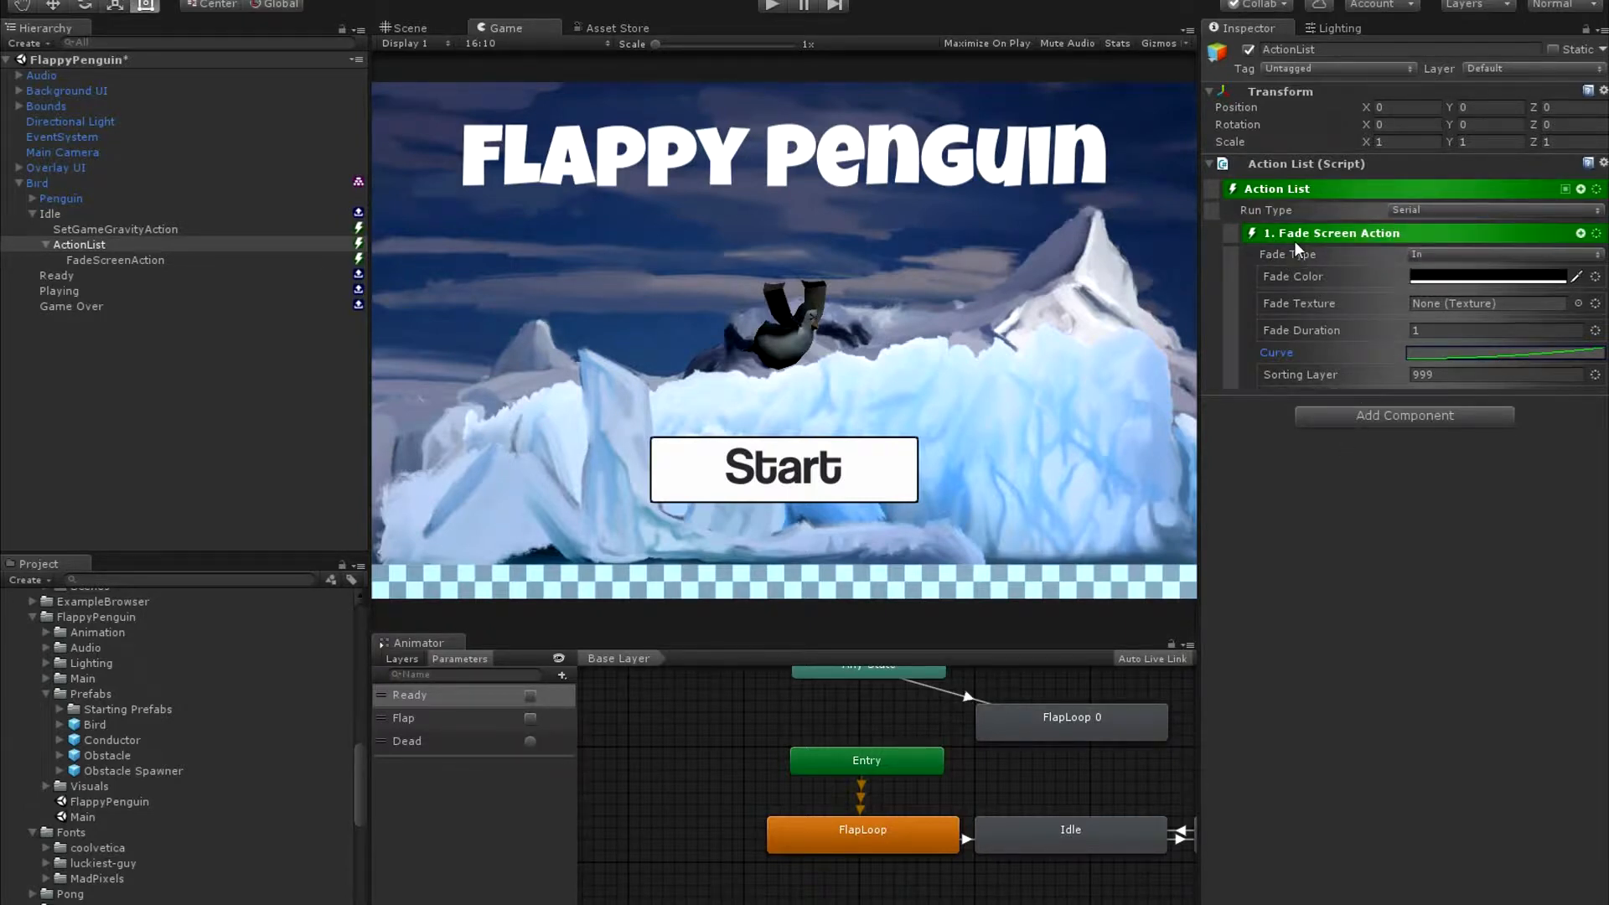
Add a UI Button trigger after the Fade Screen action in the Idle state's Action List.
click(1291, 240)
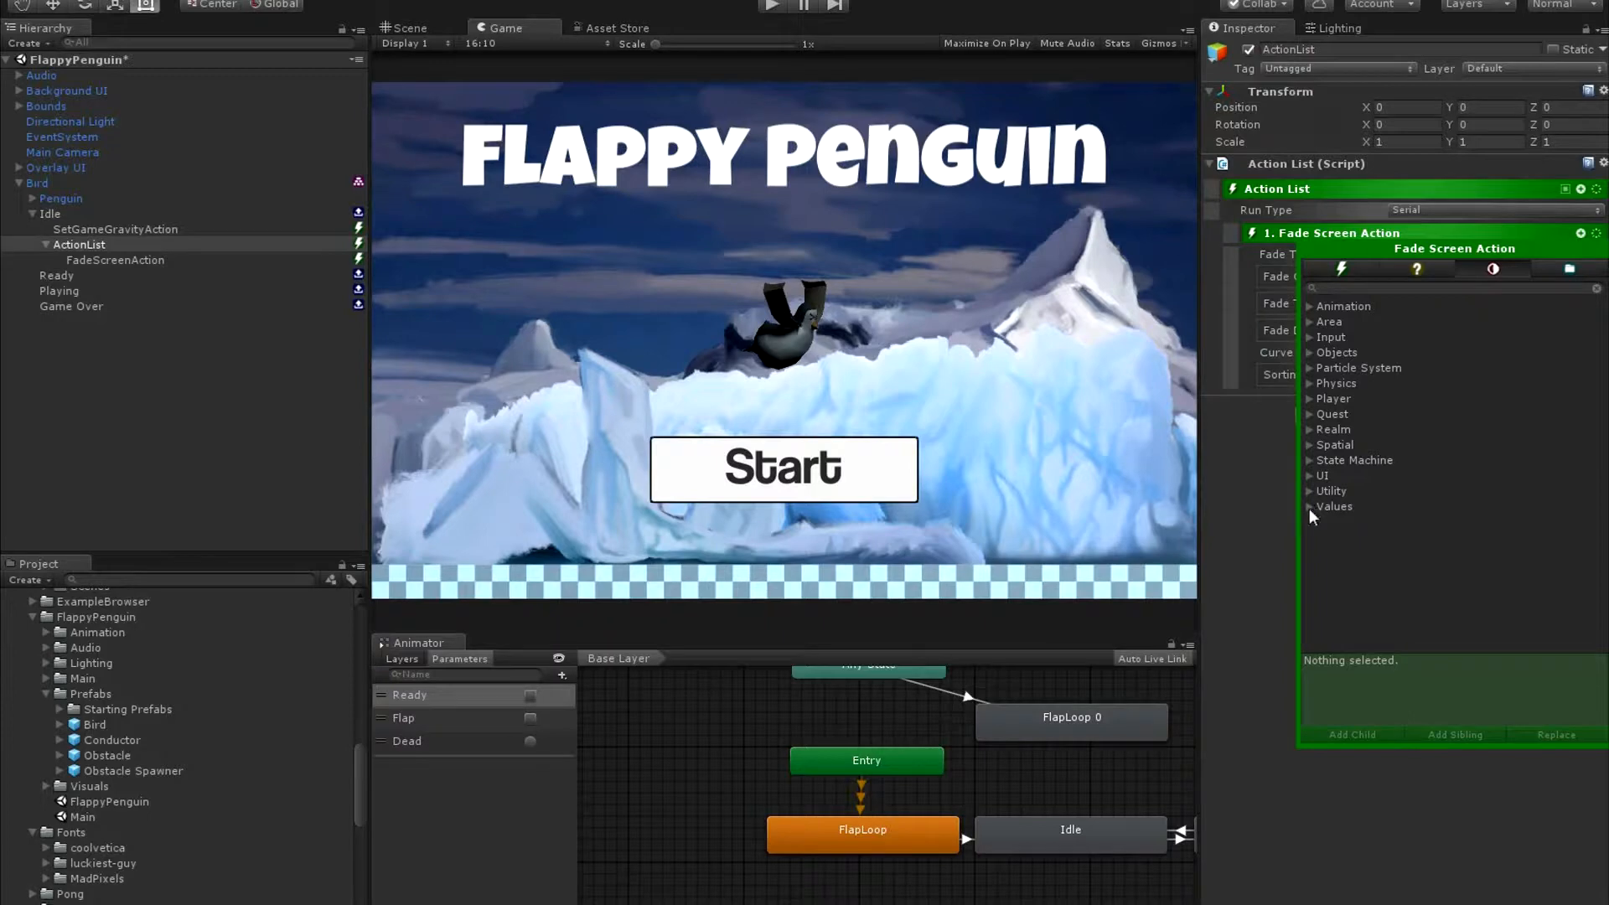
click(1310, 476)
click(1382, 492)
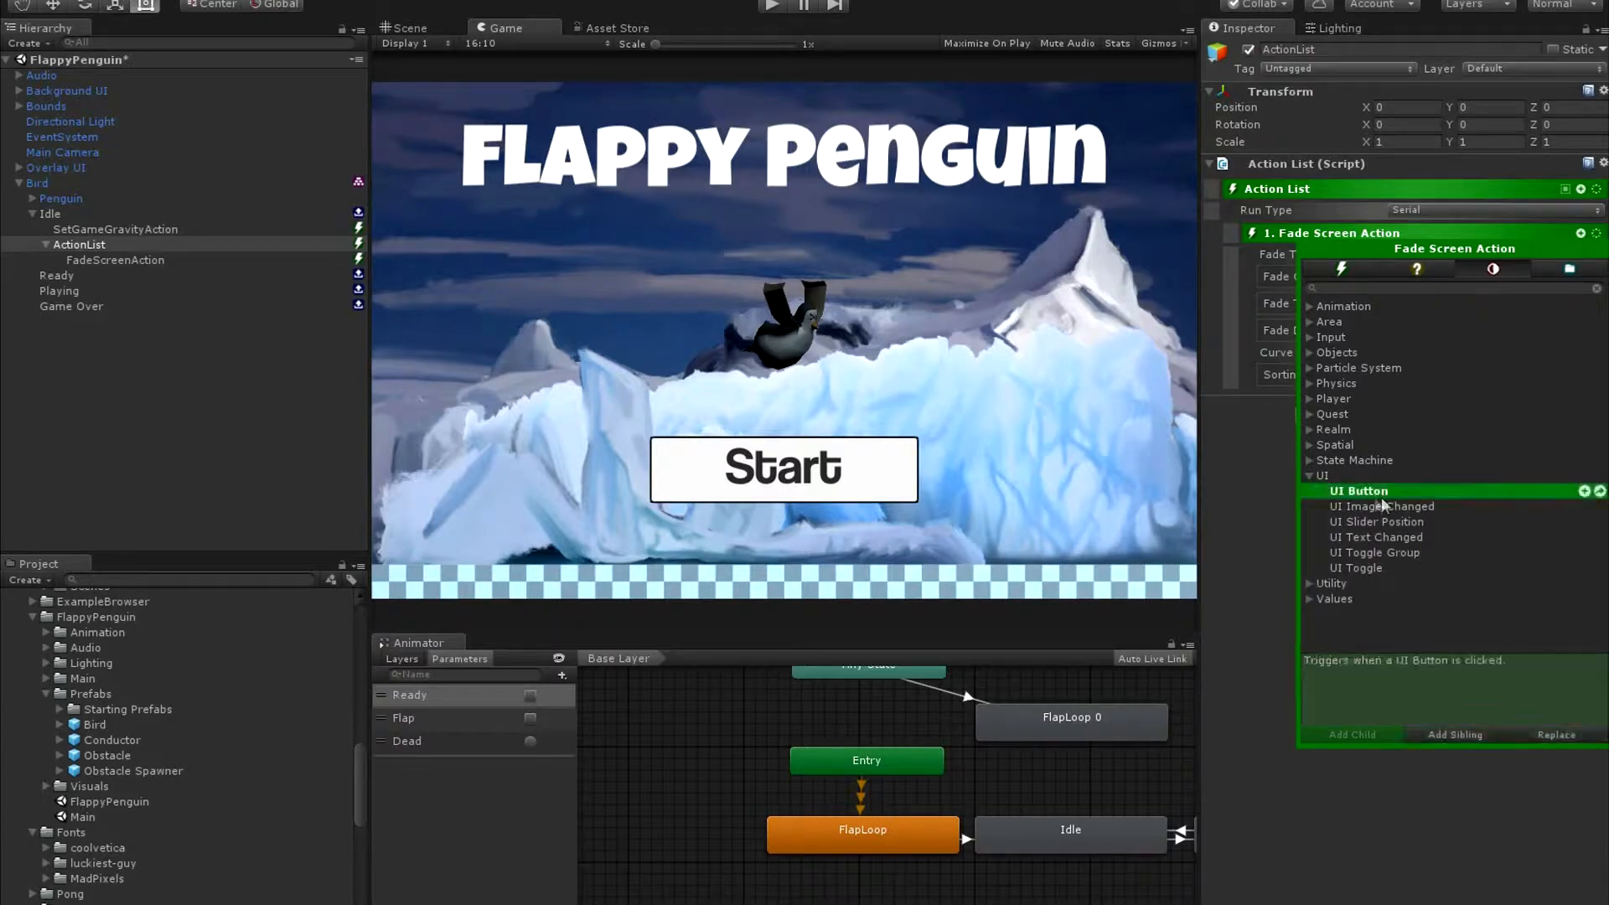
click(1584, 492)
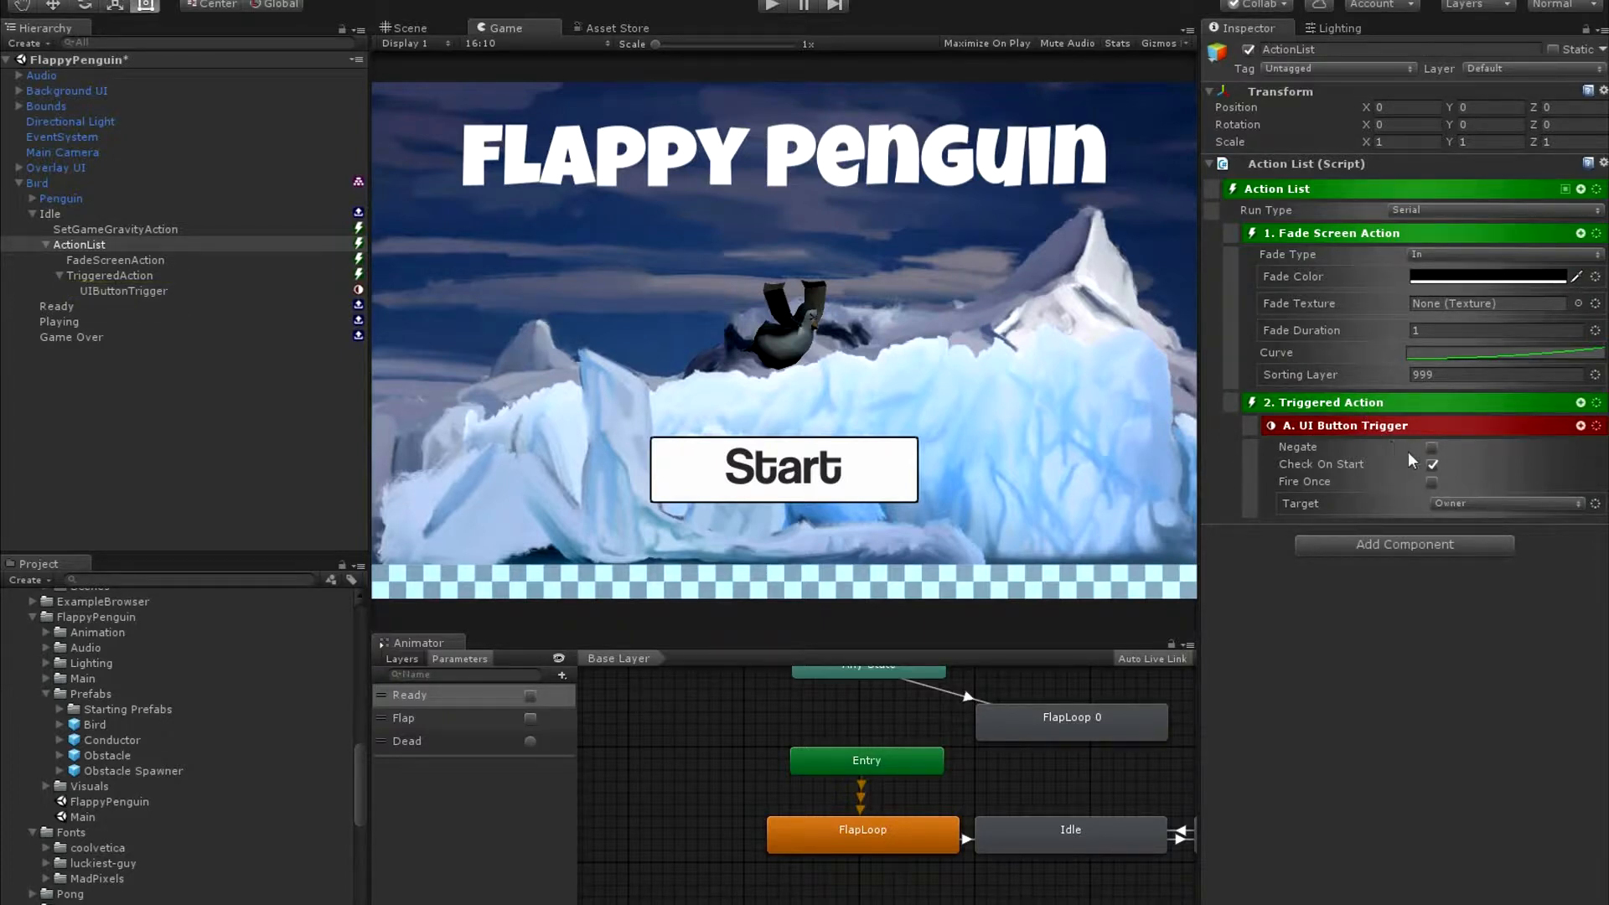
Turn off Check On Start for the UI Button Trigger and set its Target to the Named object Start Button.
click(1432, 466)
click(1501, 504)
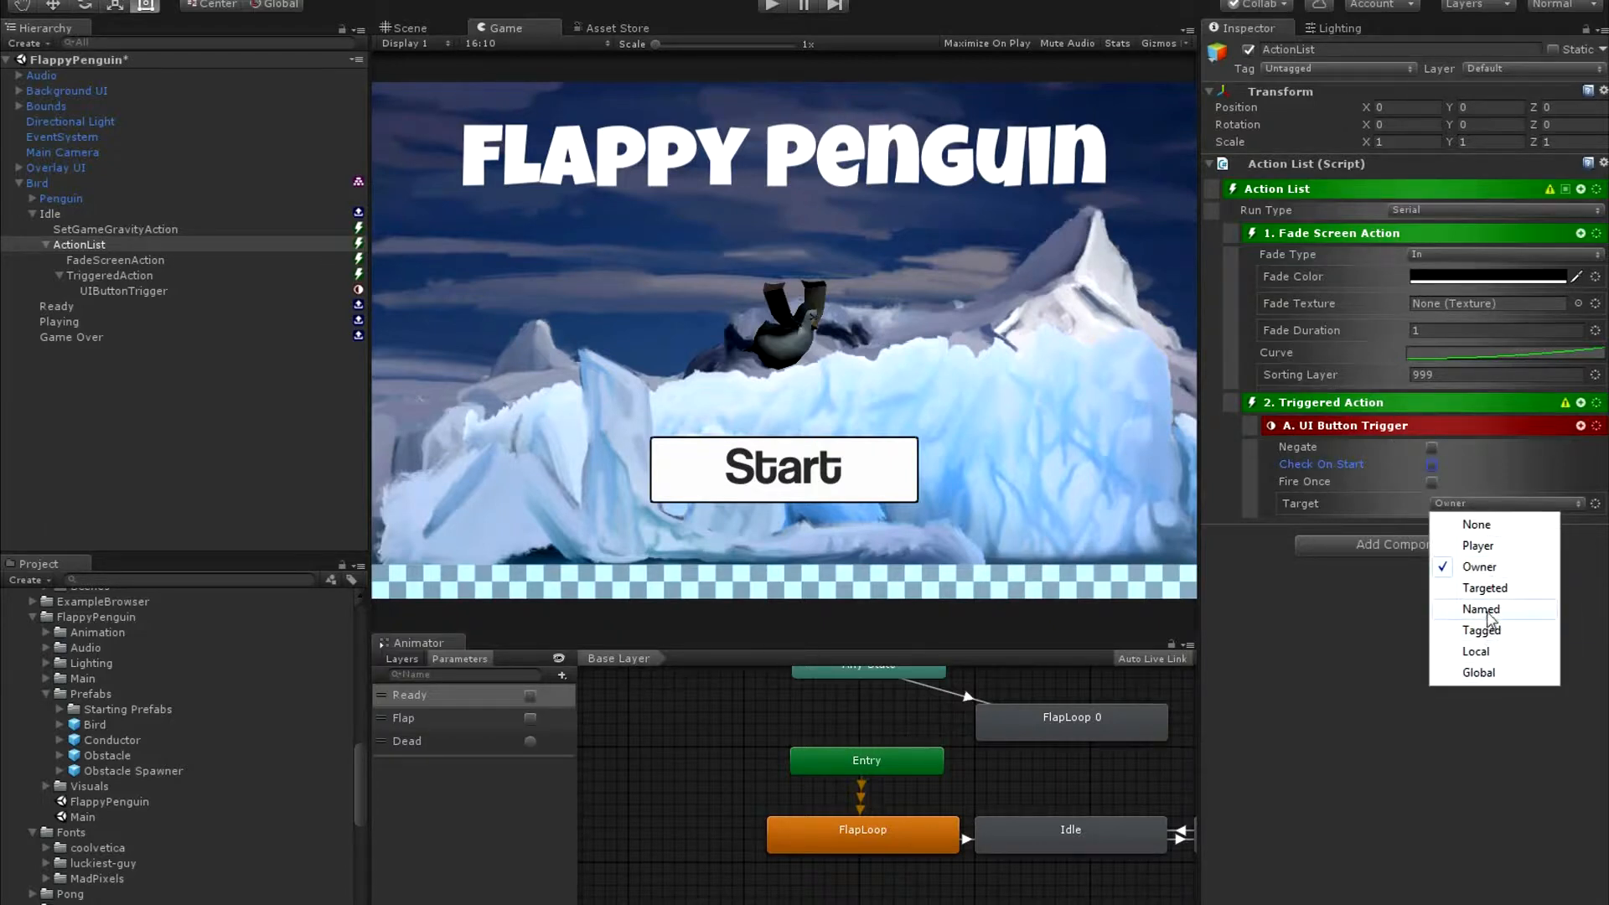
click(1489, 619)
click(1482, 506)
text(Statt)
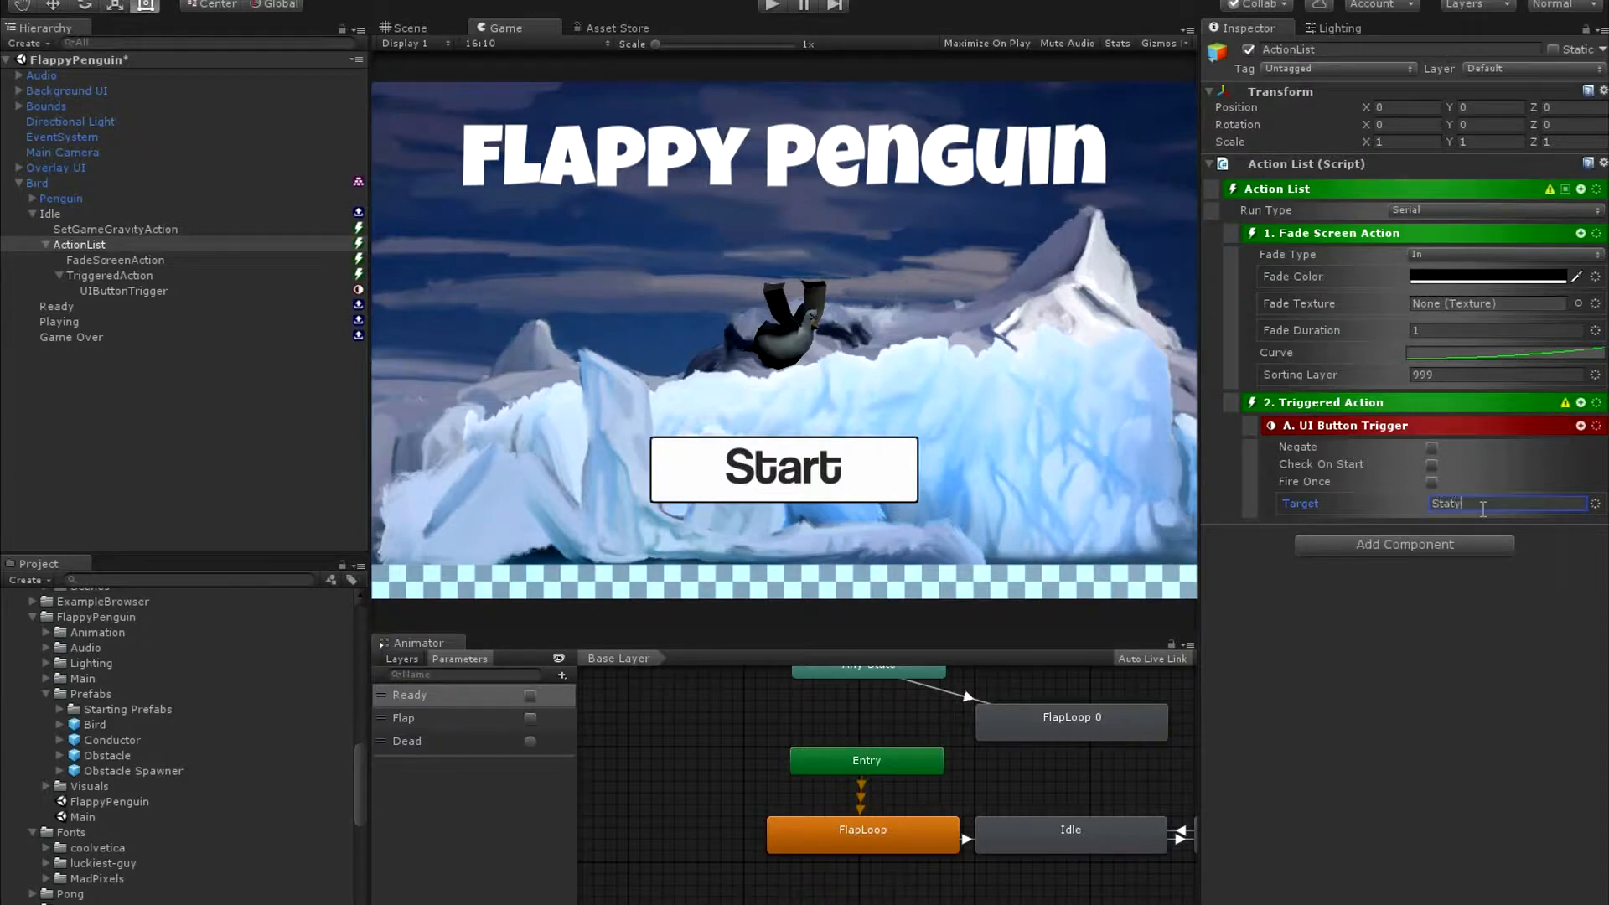
key(BackSpace)
key(BackSpace)
text(rt Button)
Add an Action List as a sibling of the UI Button Trigger inside the Triggered Action.
click(1581, 426)
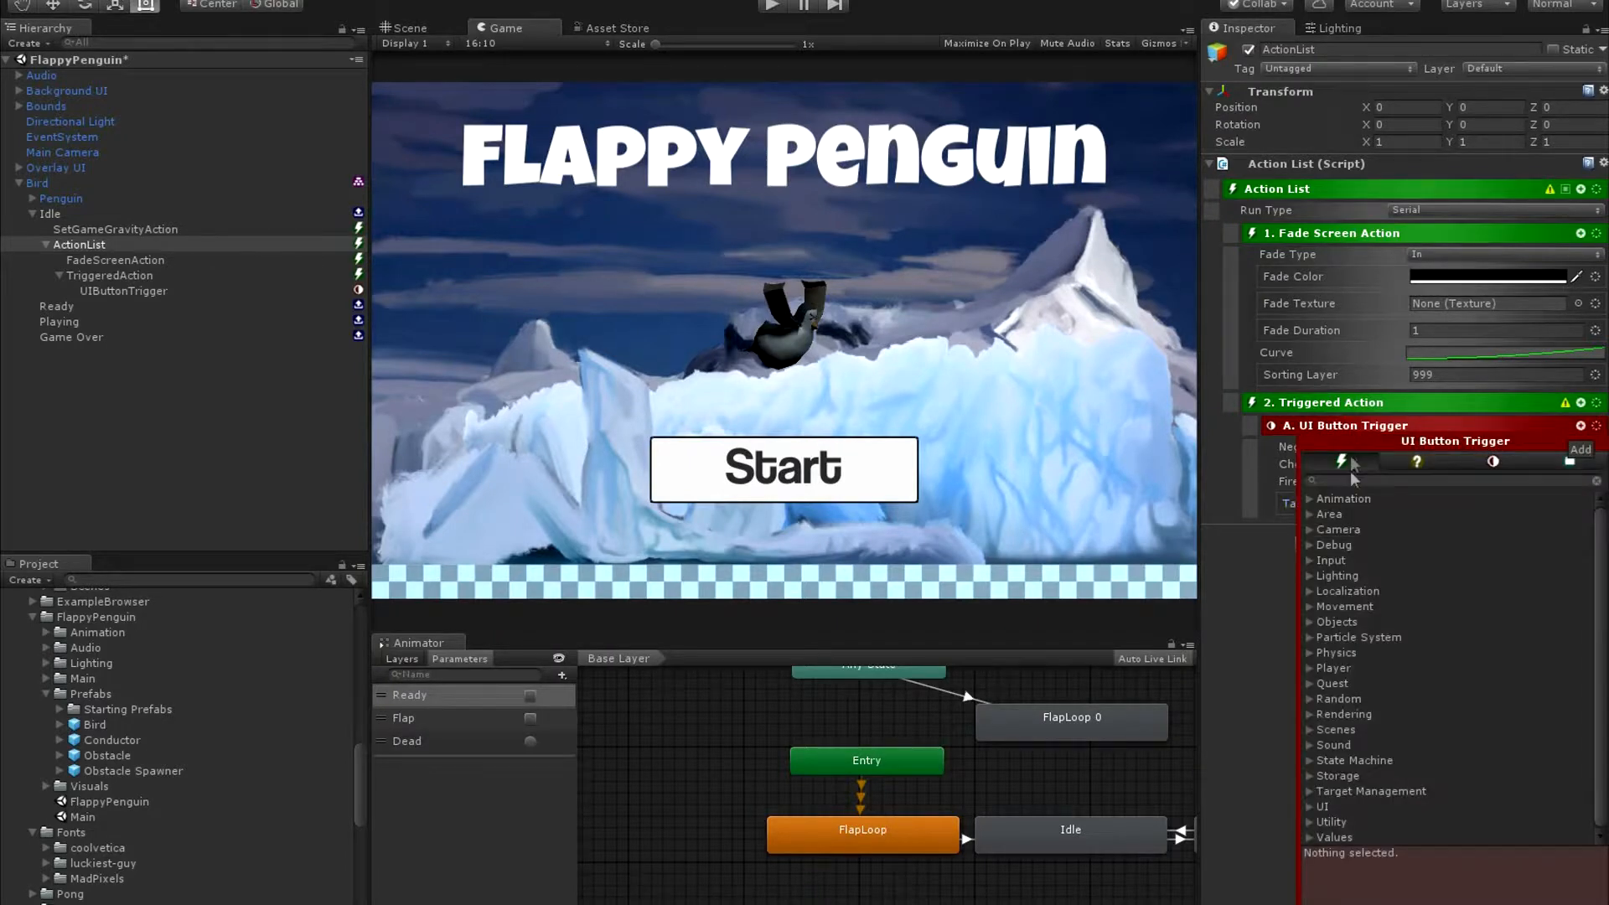
text(action)
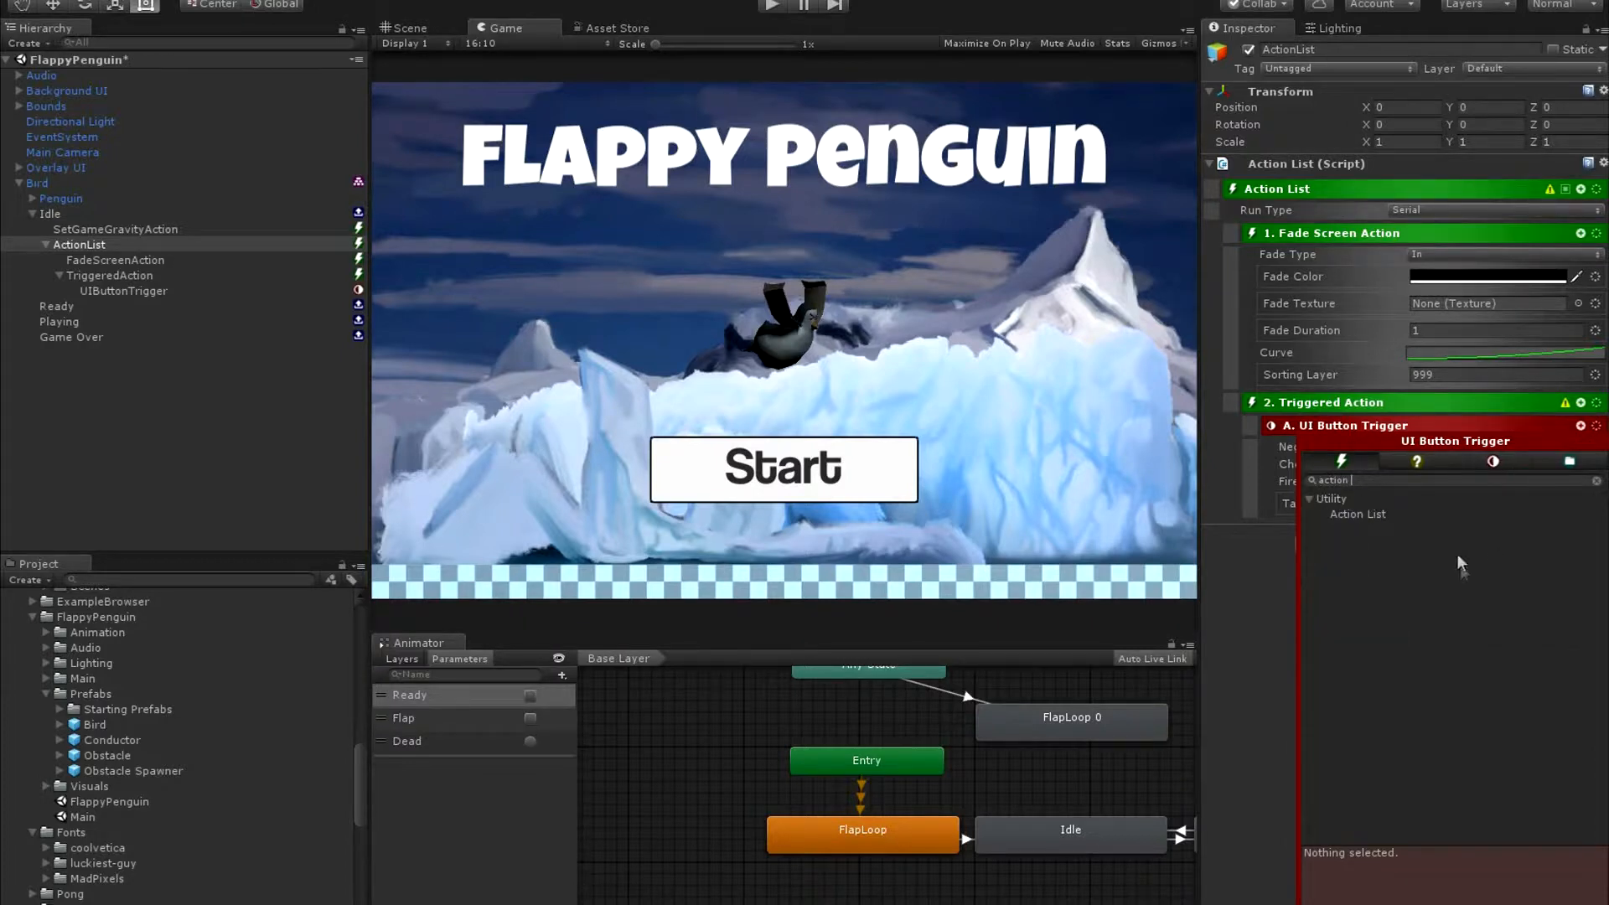
click(1445, 514)
click(1584, 515)
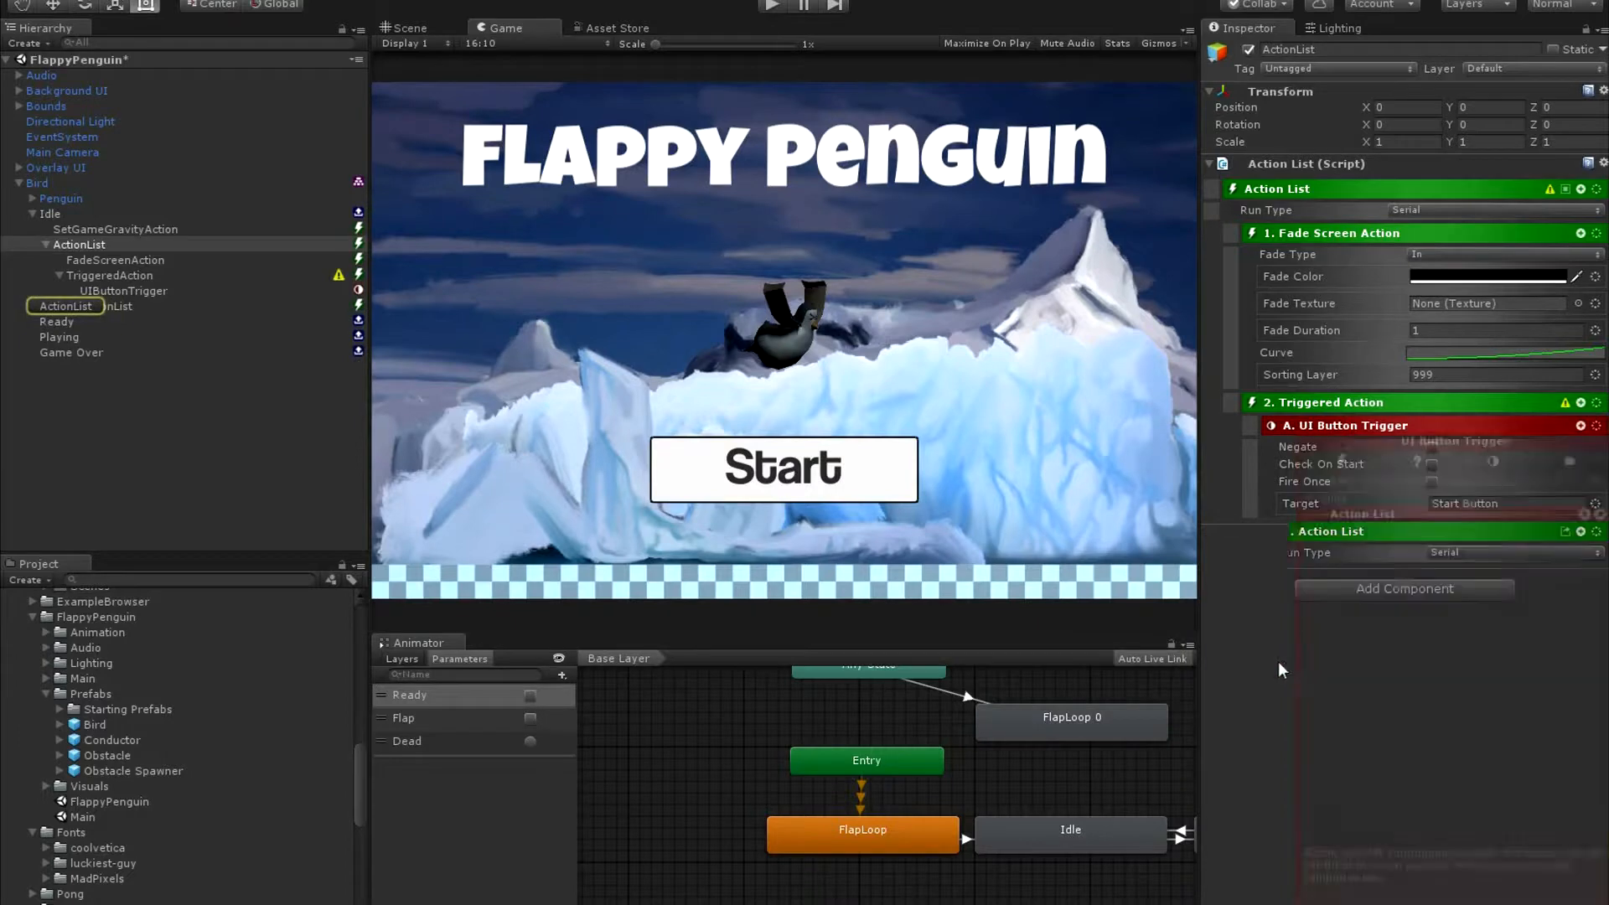
click(122, 307)
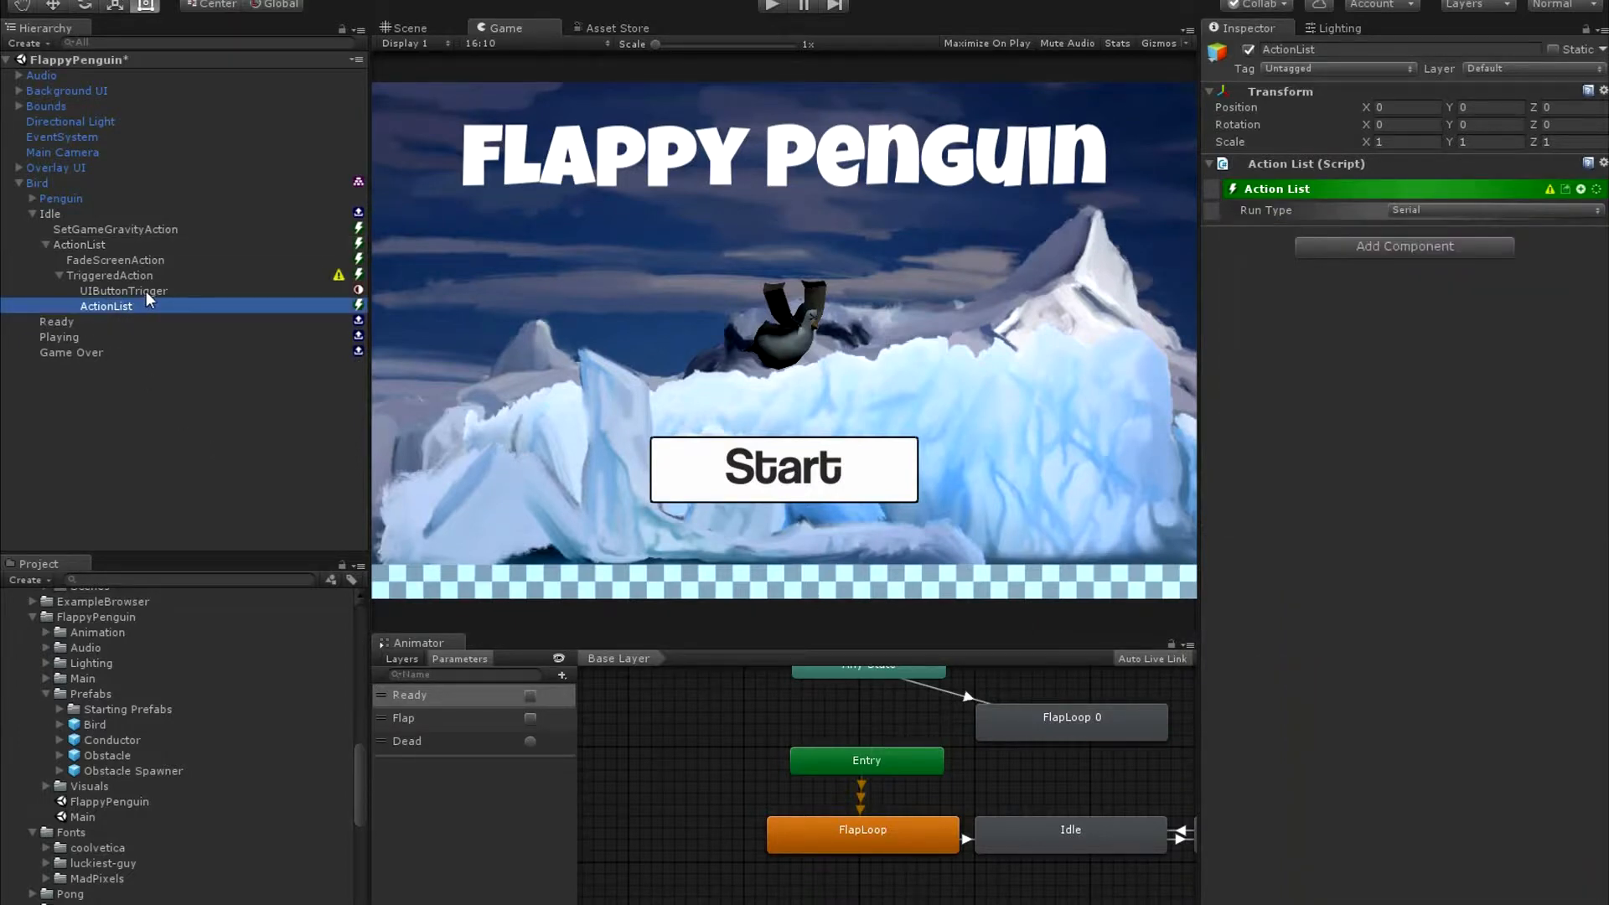
click(146, 290)
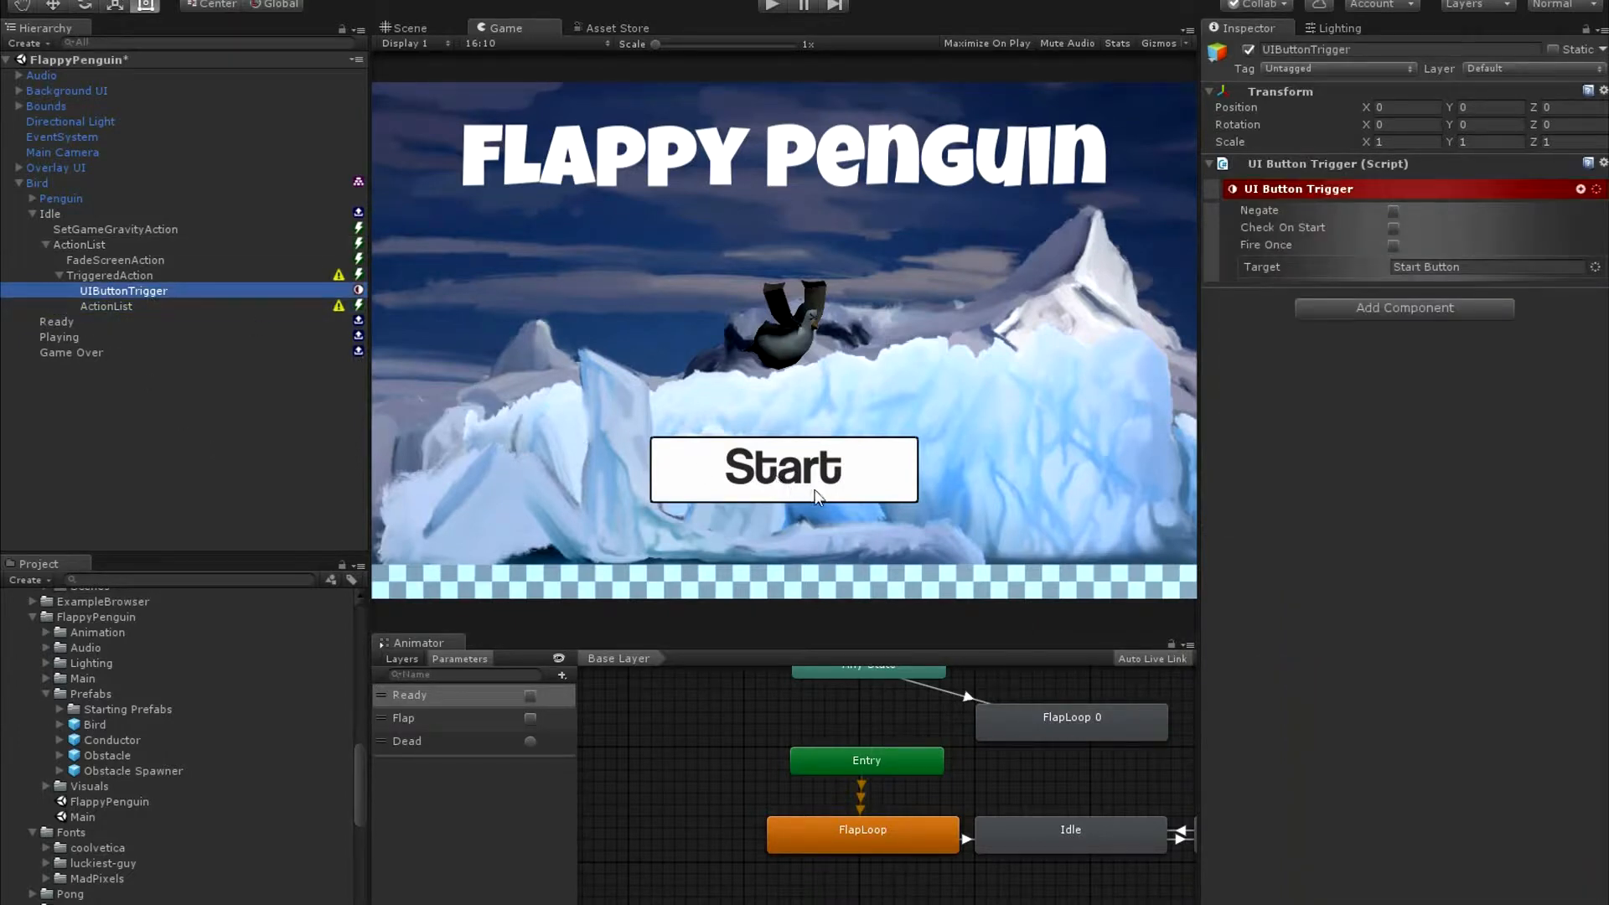
Add a Play Sound action to the Action List inside the Triggered Action.
click(132, 306)
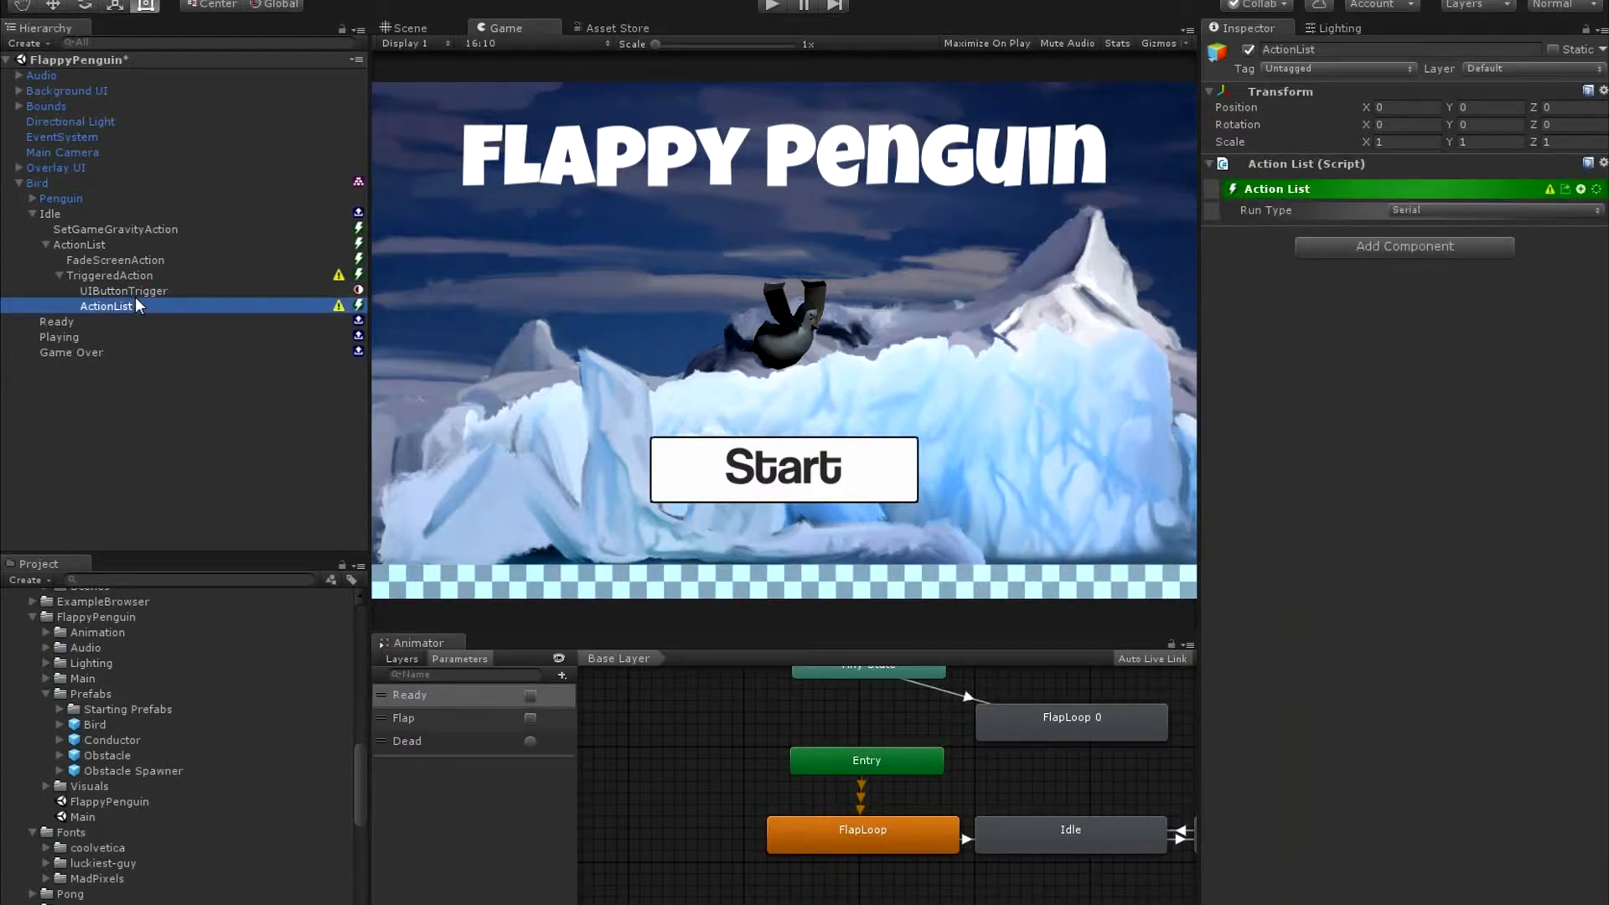
click(1581, 189)
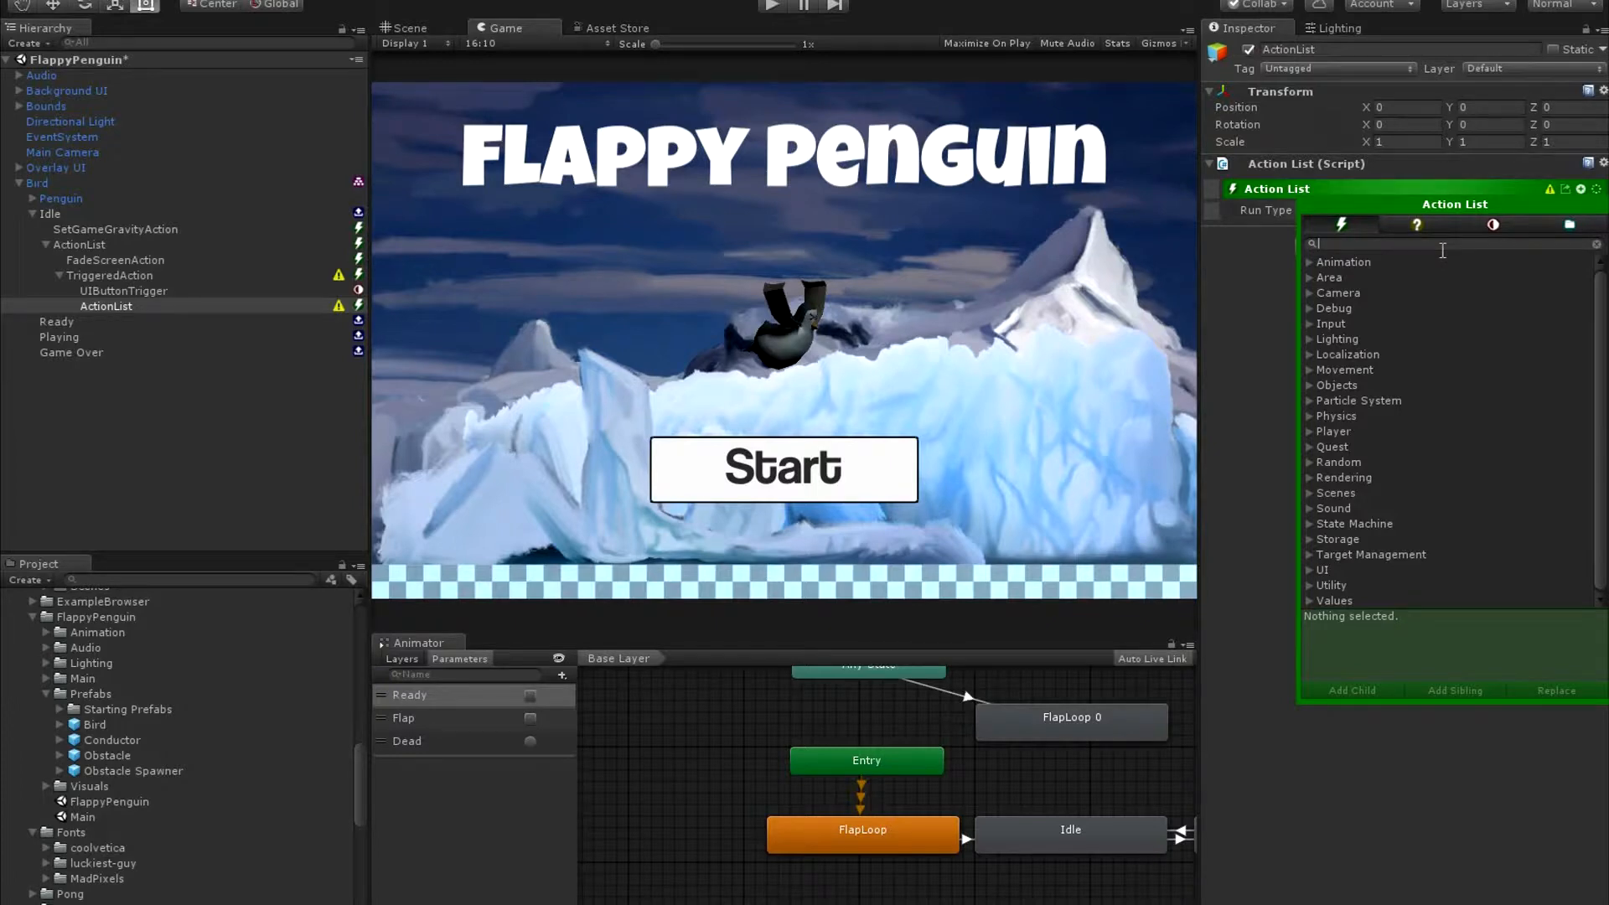
text(ph)
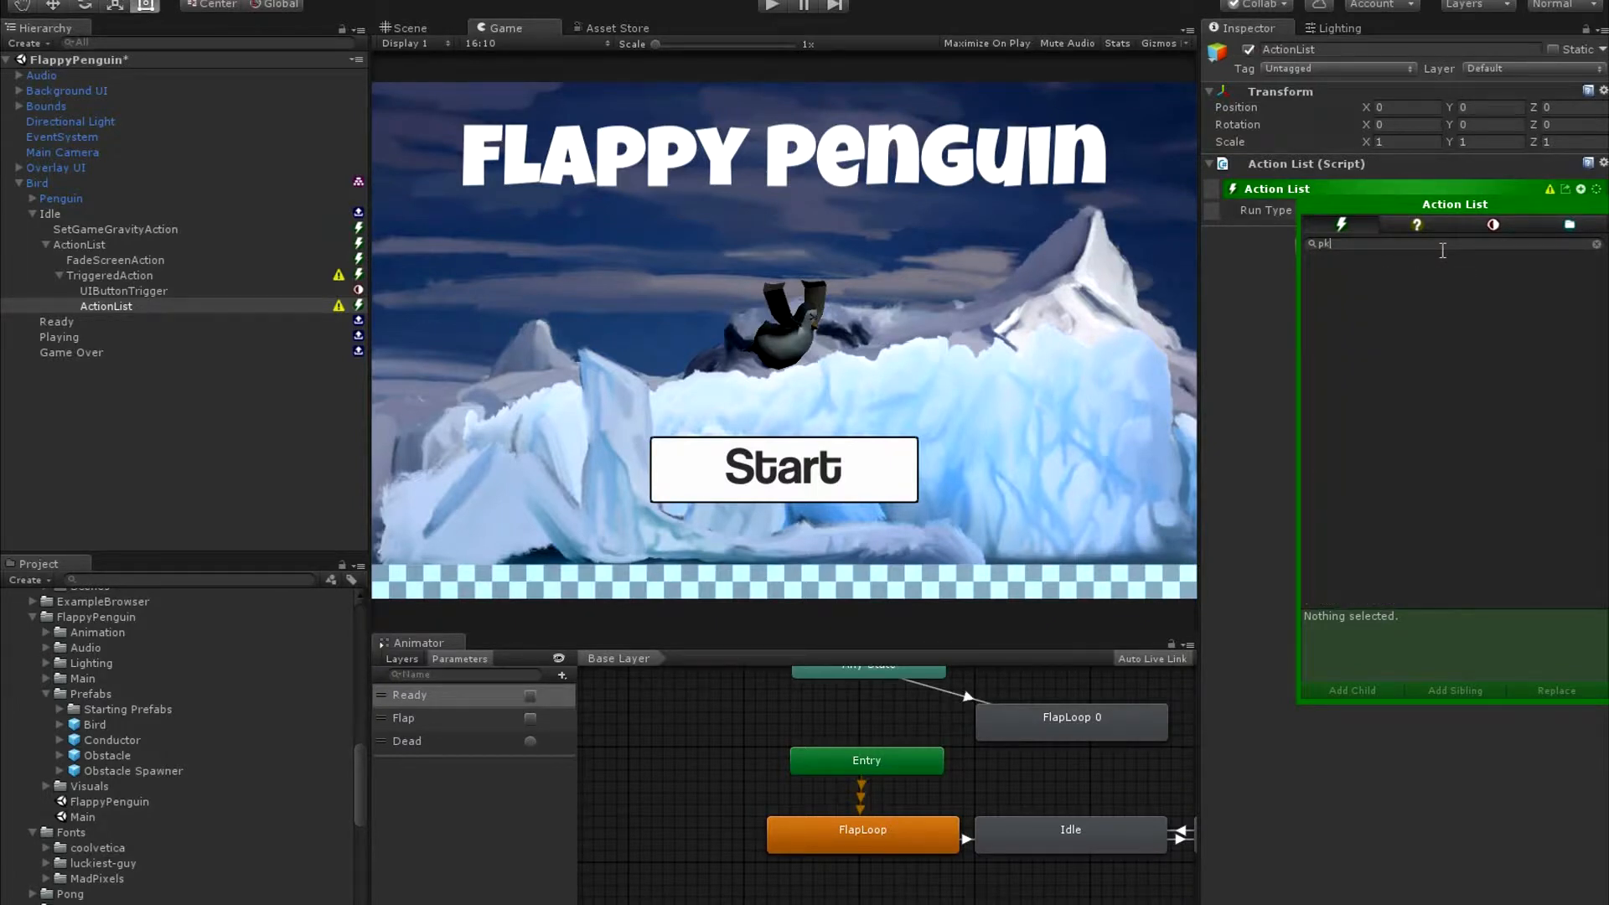
text(ay)
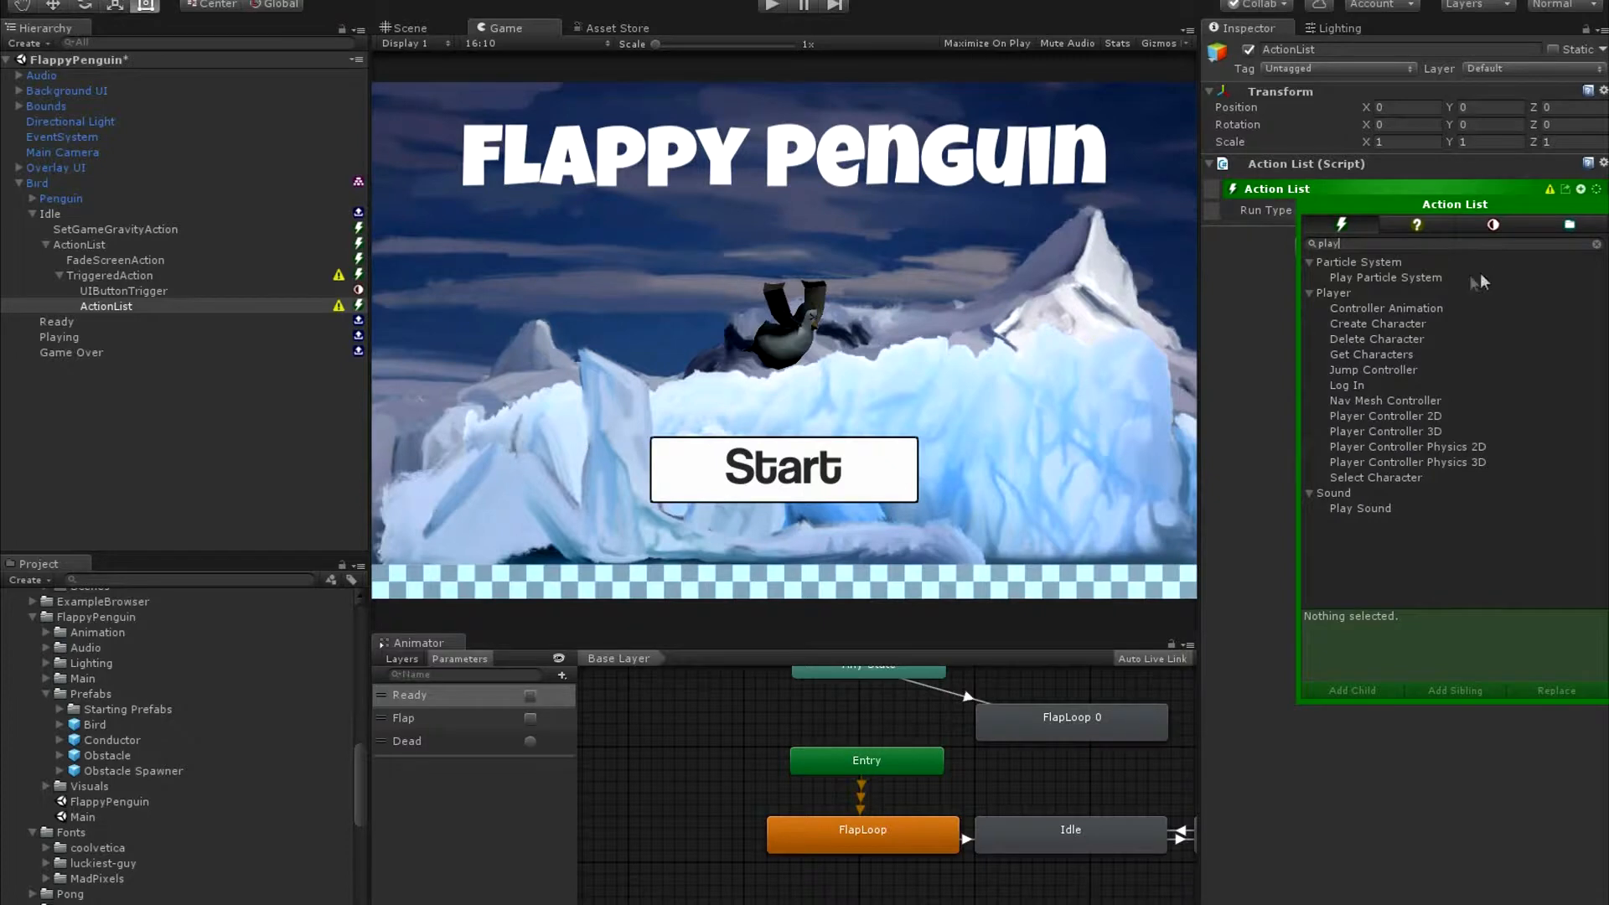
click(1442, 508)
click(1584, 508)
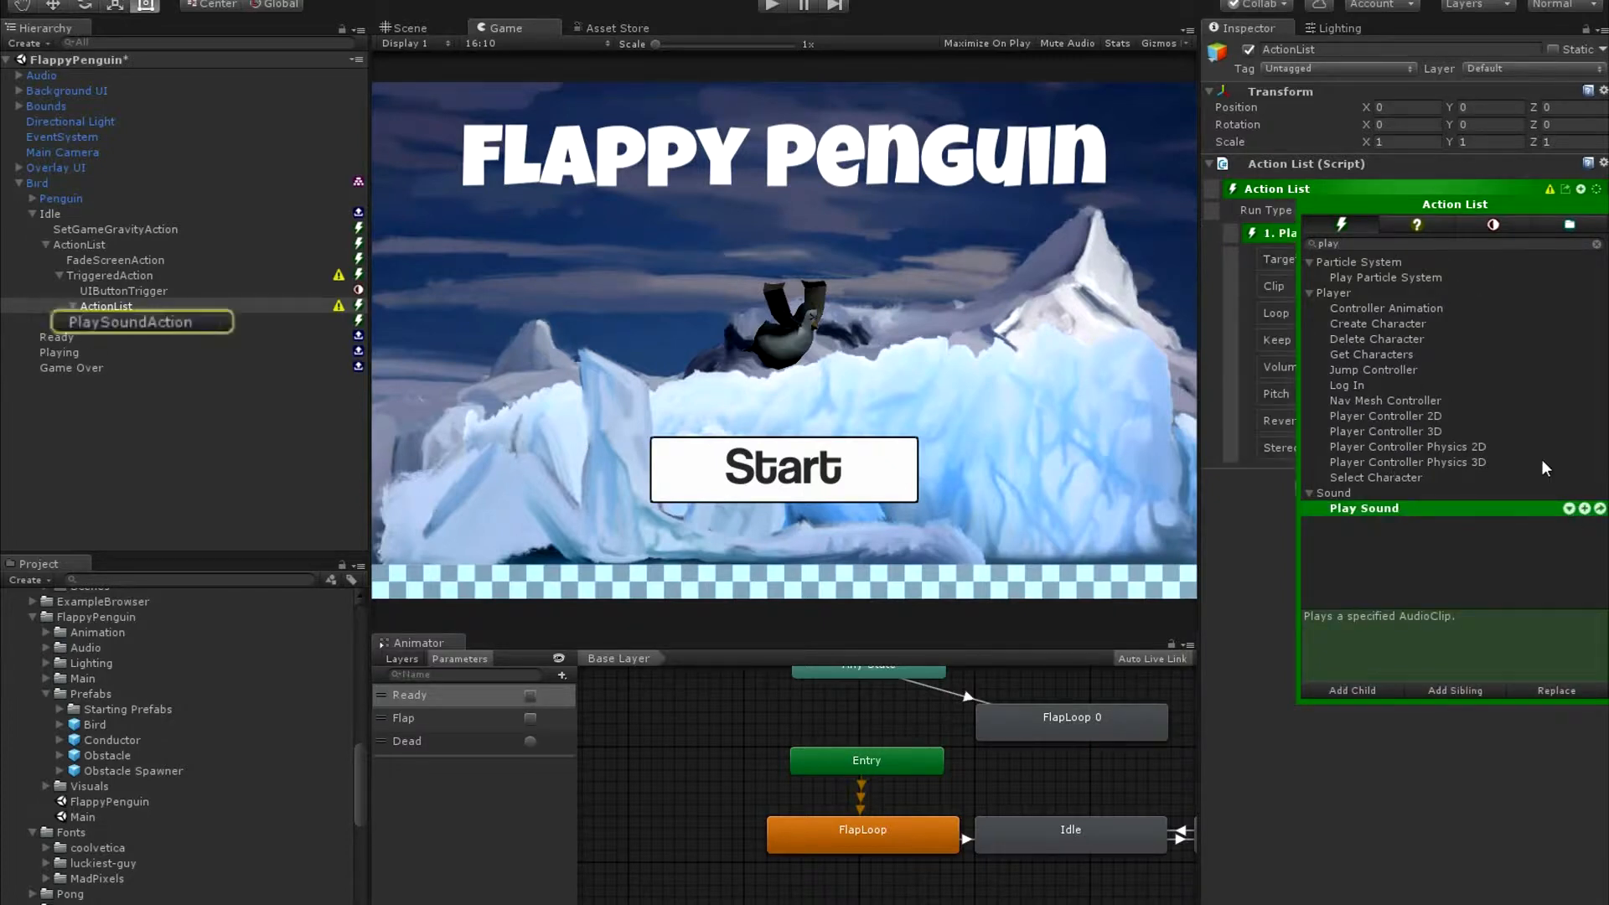
Add a Fade Screen action after the Play Sound action in the triggered Action List.
click(1429, 245)
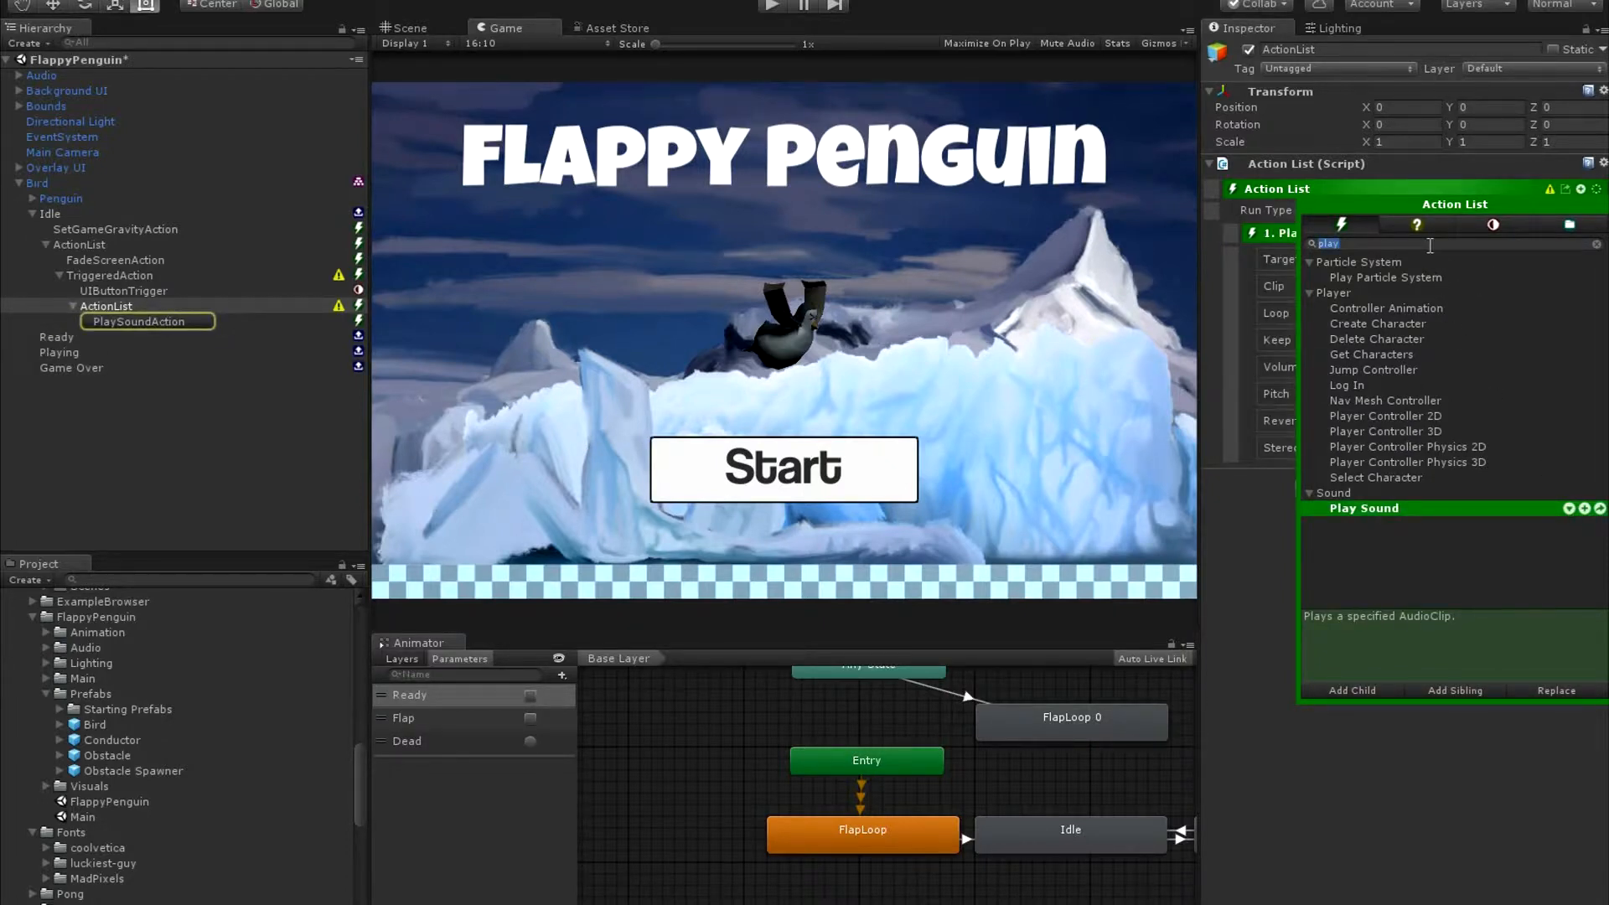
text(fa)
click(1396, 310)
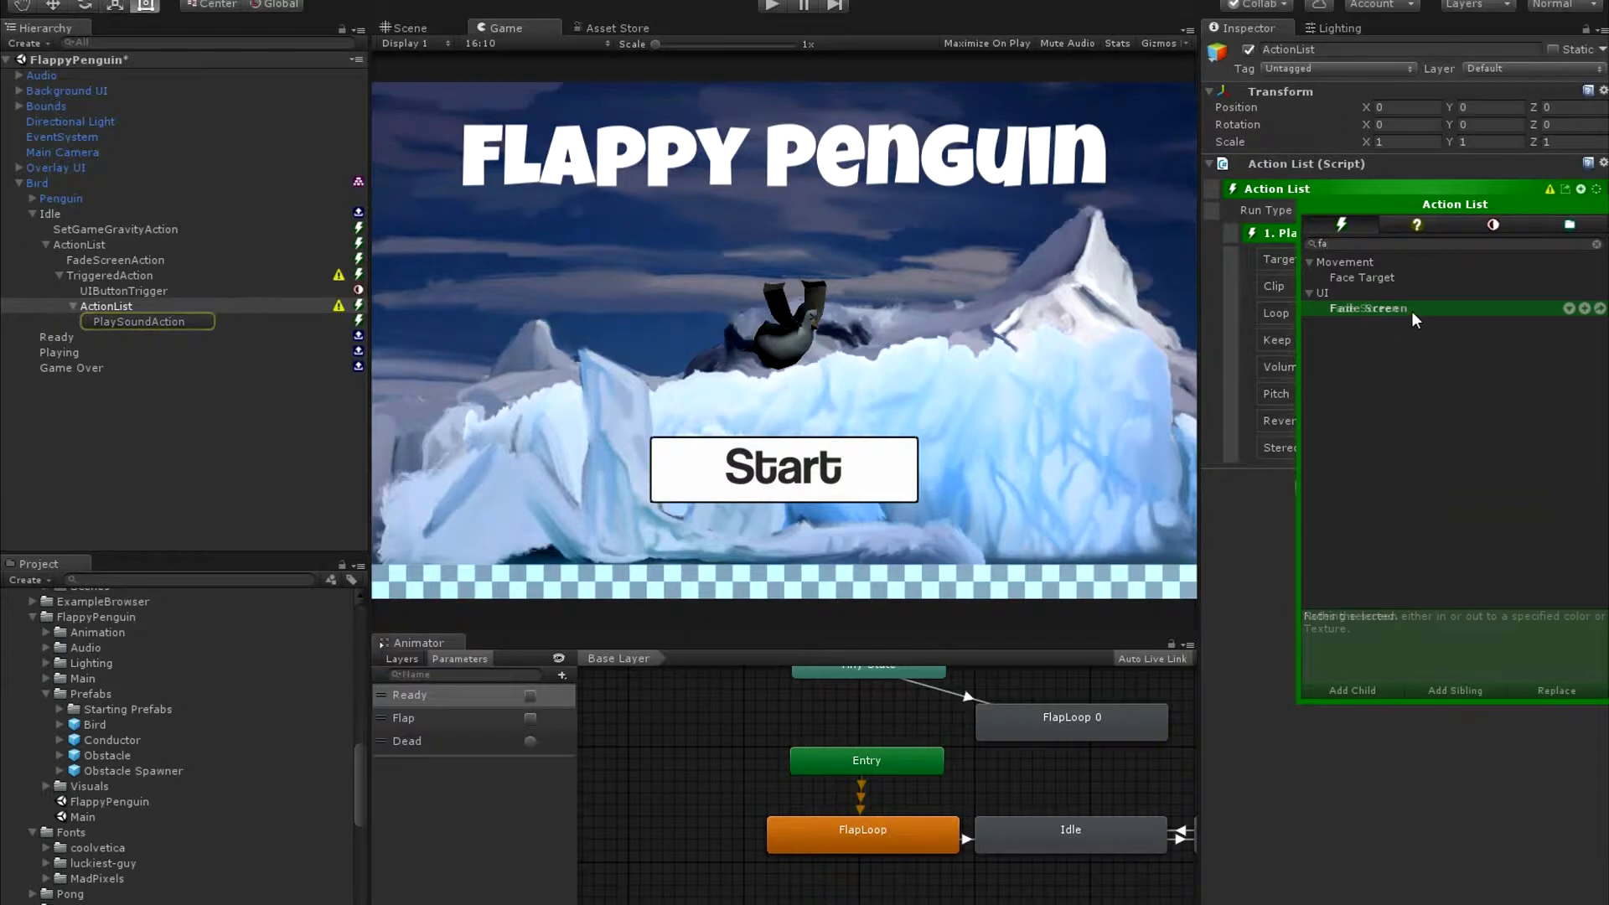
click(1584, 308)
Add a Set Enabled action to the triggered Action List after its Fade Screen action.
click(1518, 245)
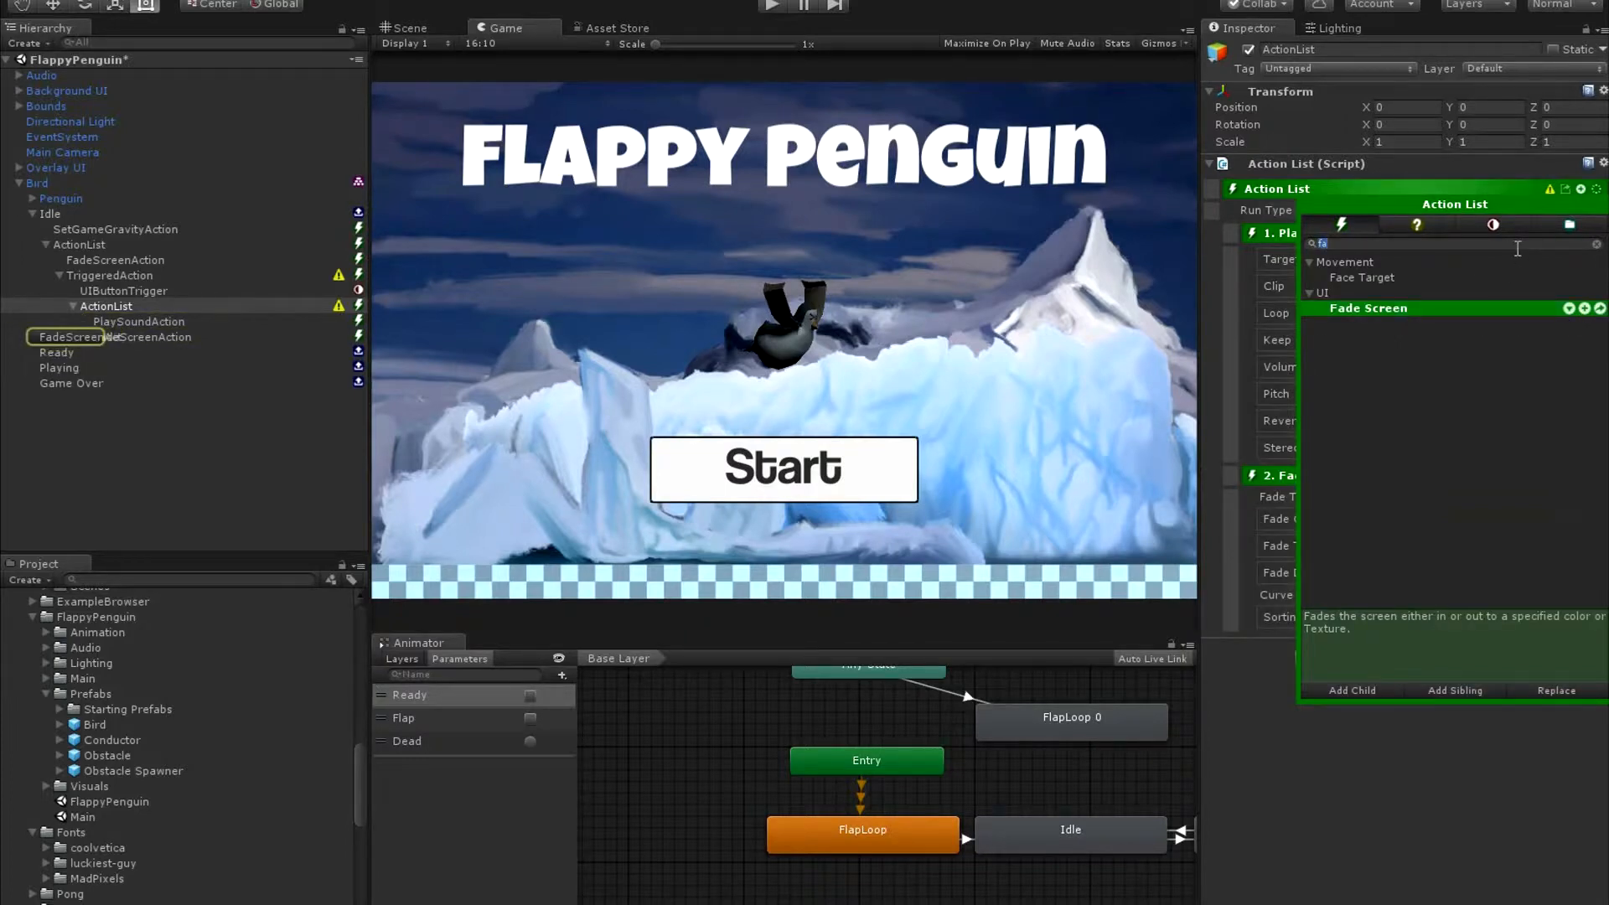
text(en)
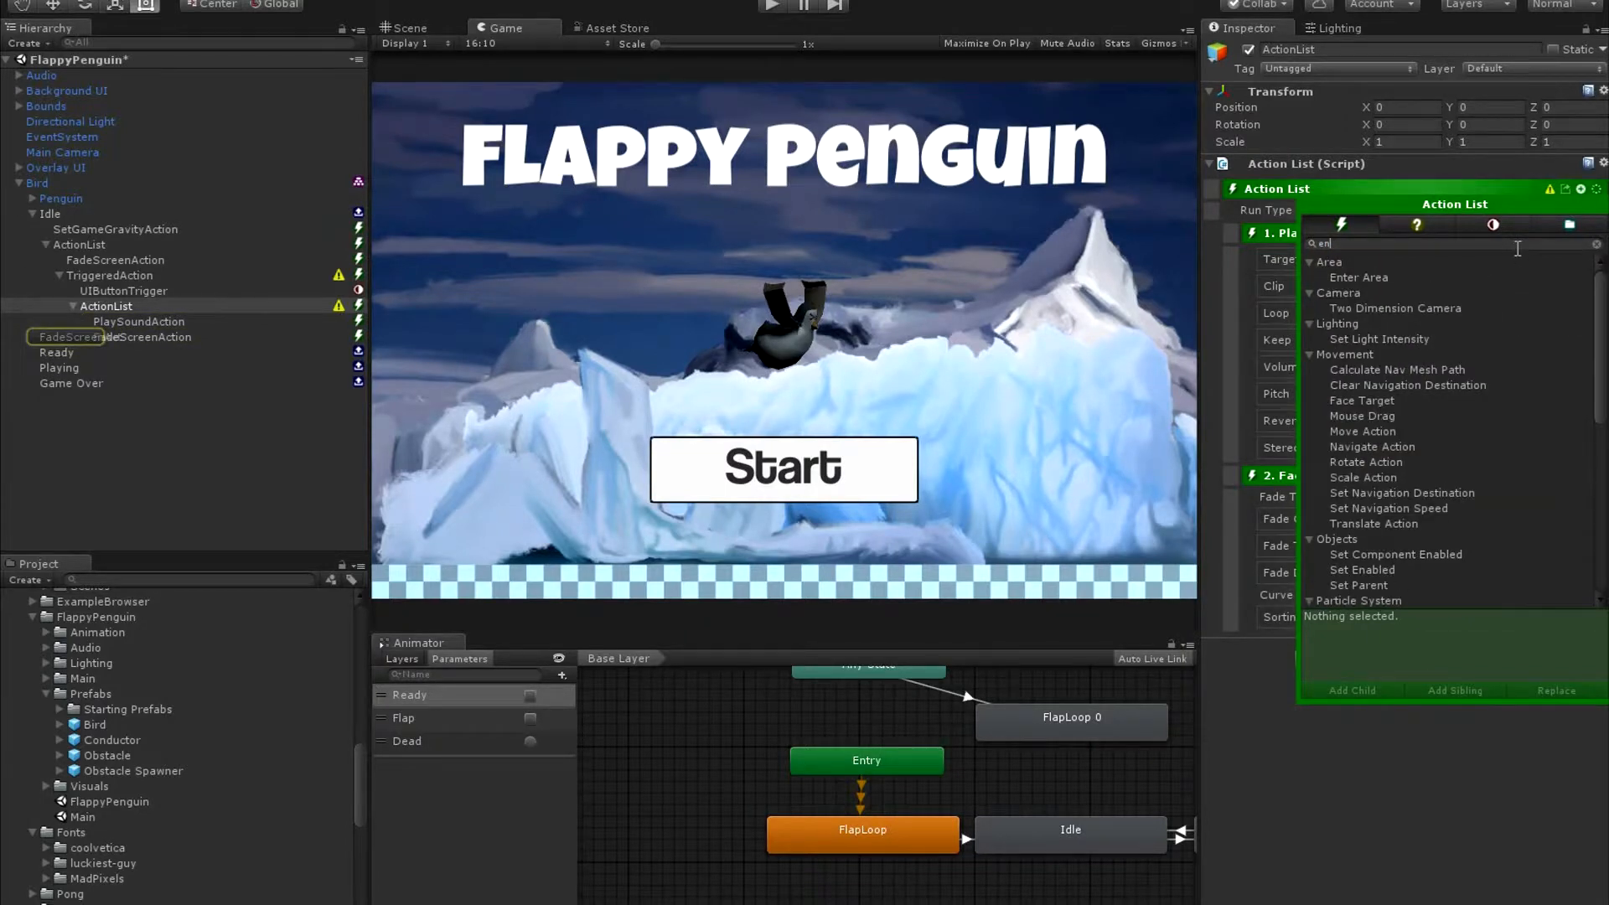
click(1394, 570)
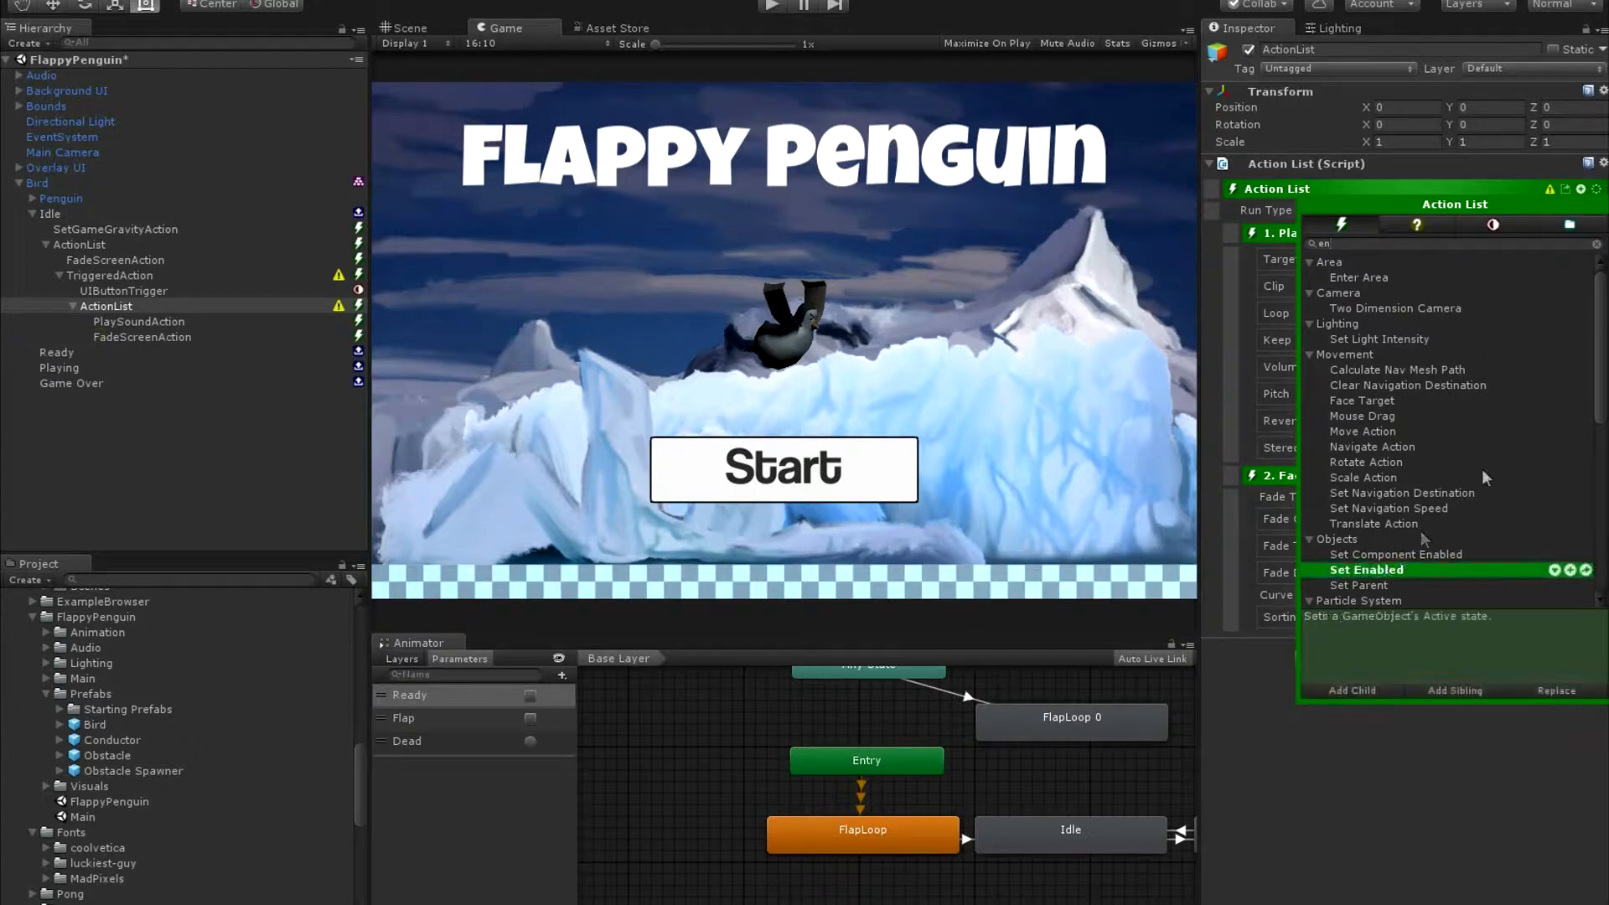
click(1554, 570)
Add a Change State action at the end of the triggered Action List.
click(1399, 241)
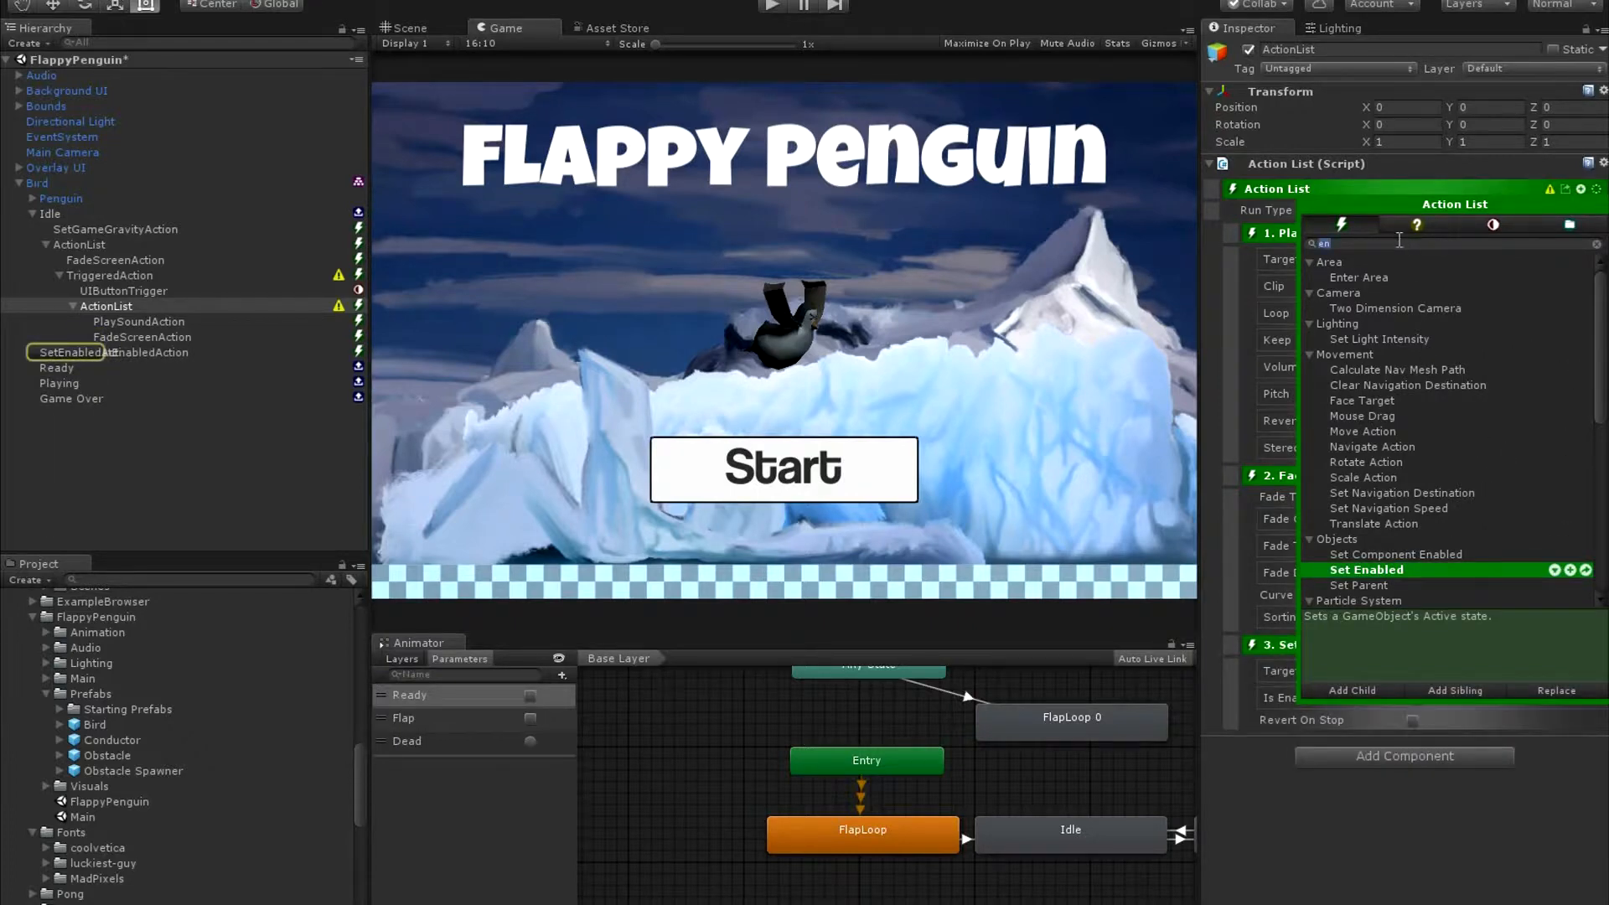
text(chang)
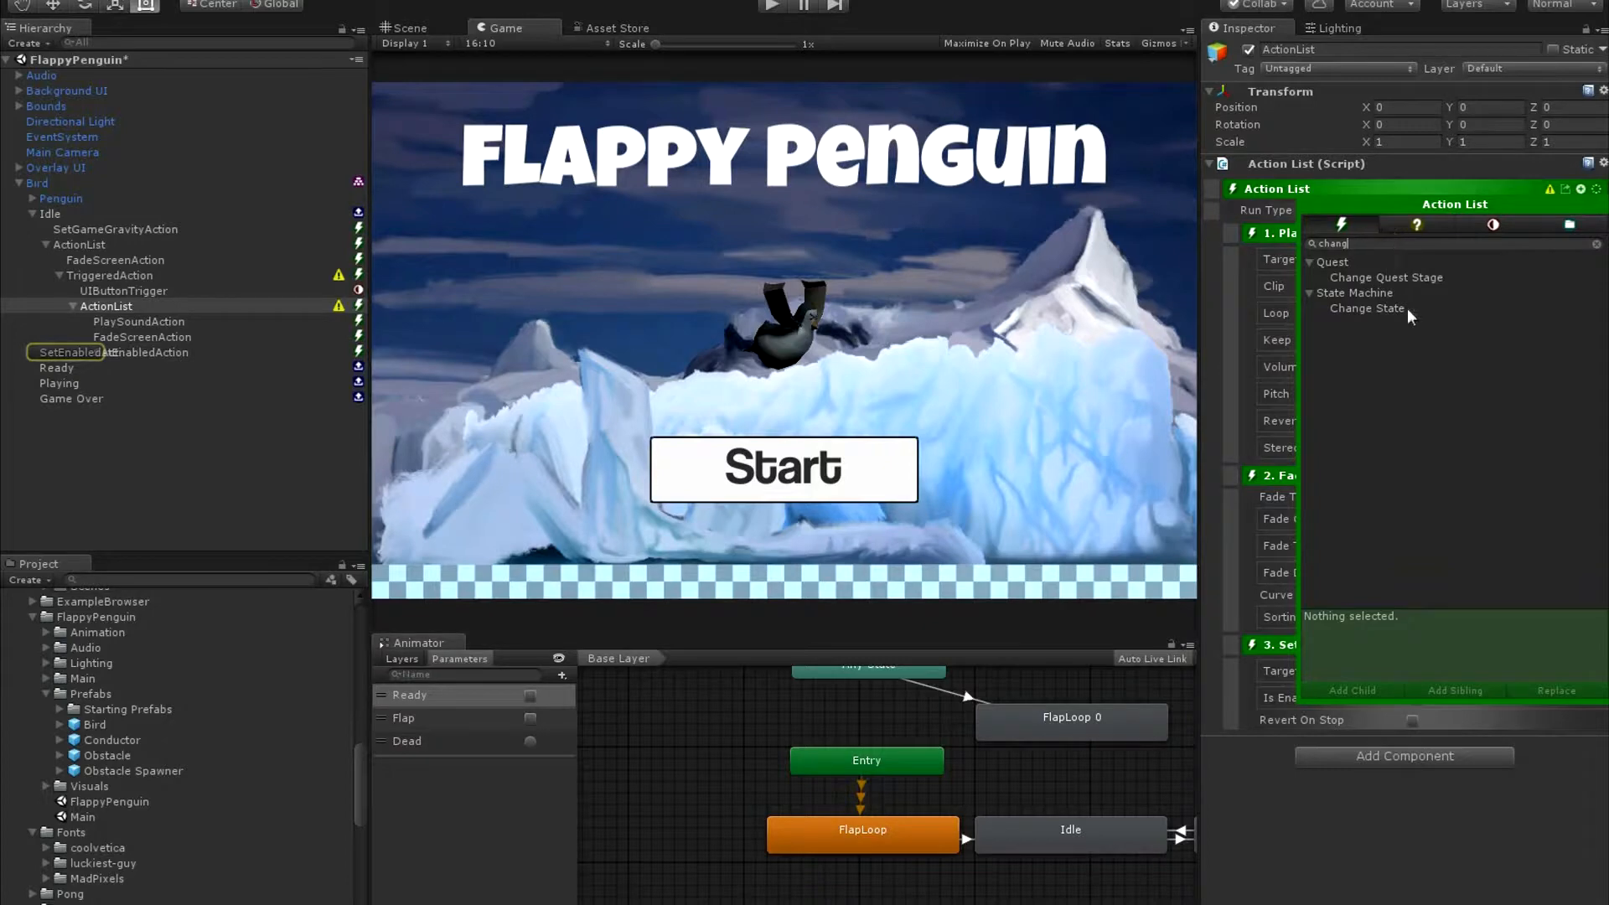
click(1407, 308)
double_click(1509, 312)
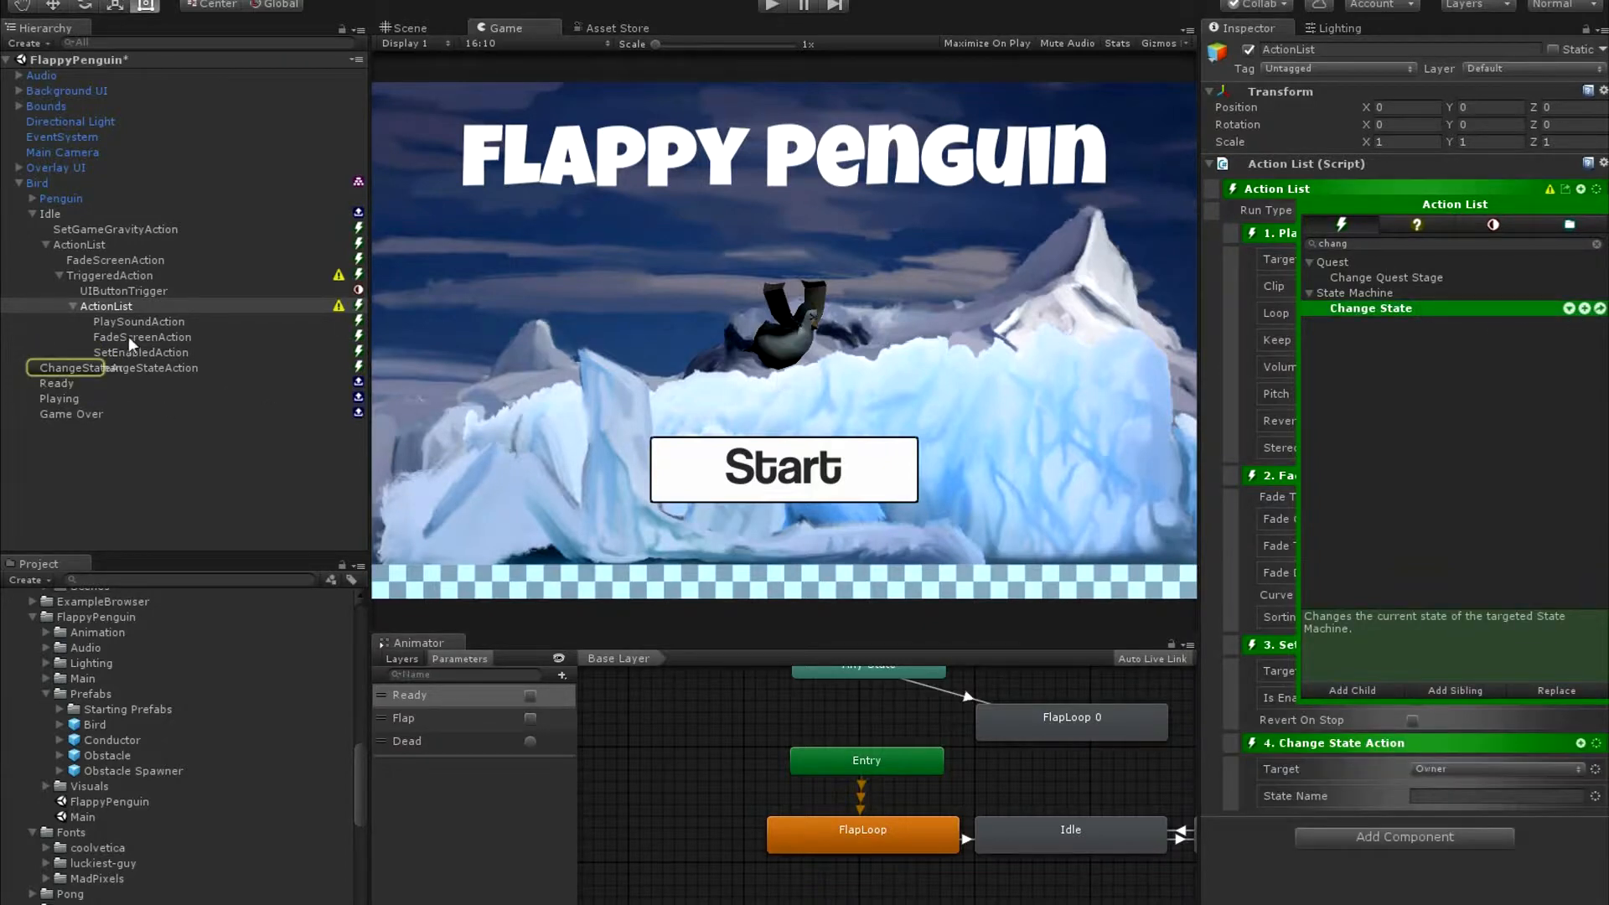
Set the triggered Play Sound action's target to the named object UIClick.
click(144, 321)
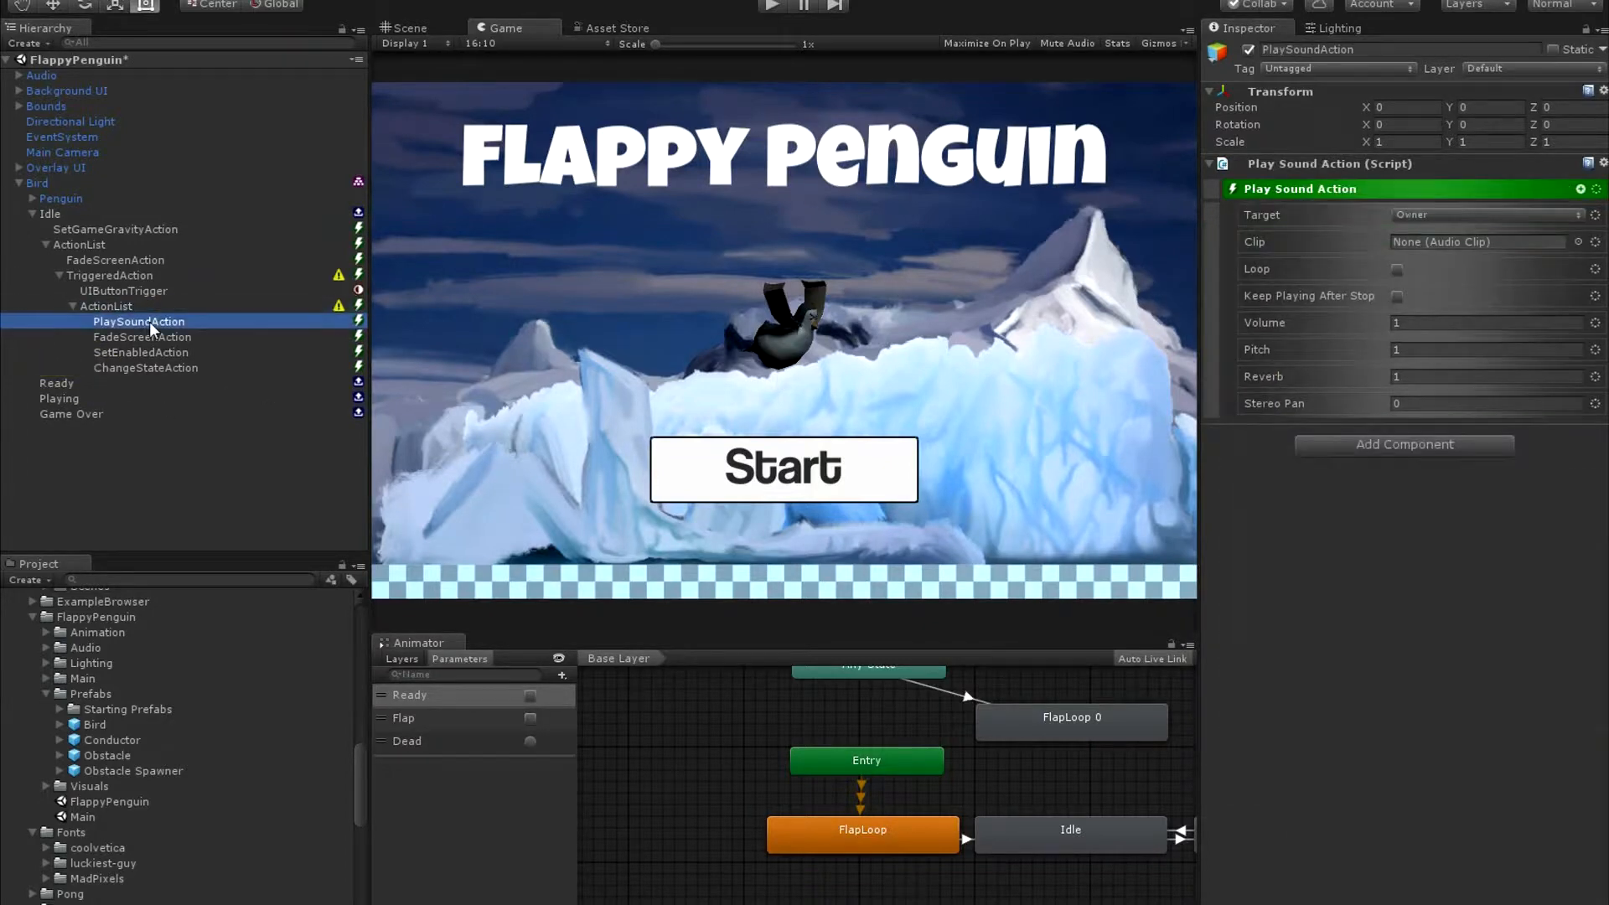
click(1462, 210)
click(1444, 322)
click(1457, 215)
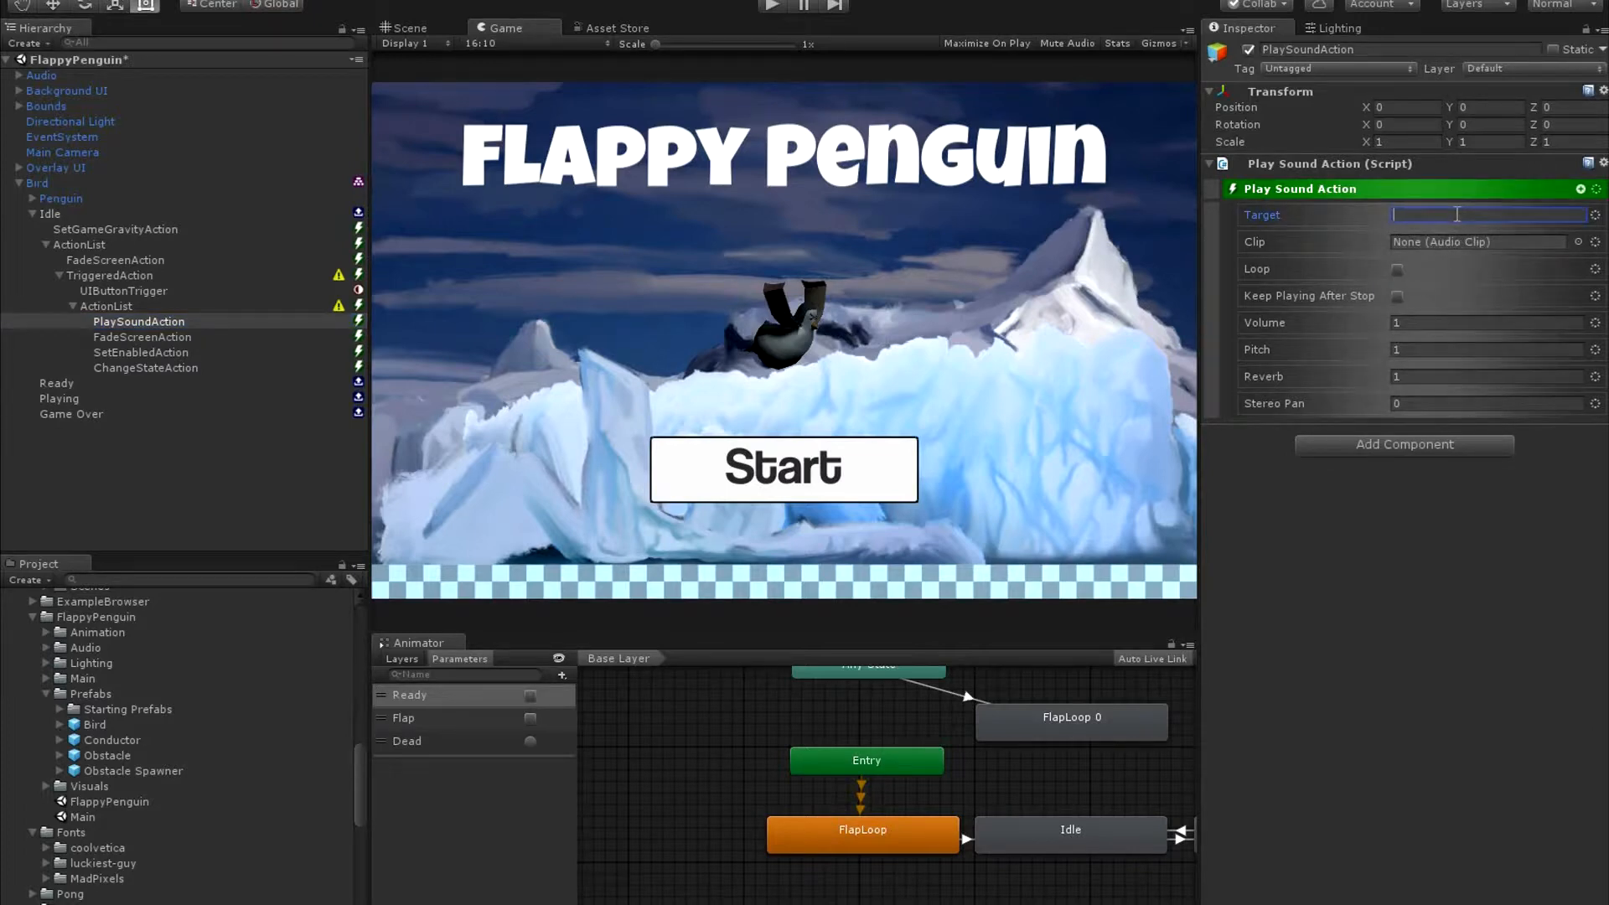
text(UIClick)
Examine the audio clip assigned to the UIClick object under Audio > UI, and return to the triggered Play Sound action.
click(18, 74)
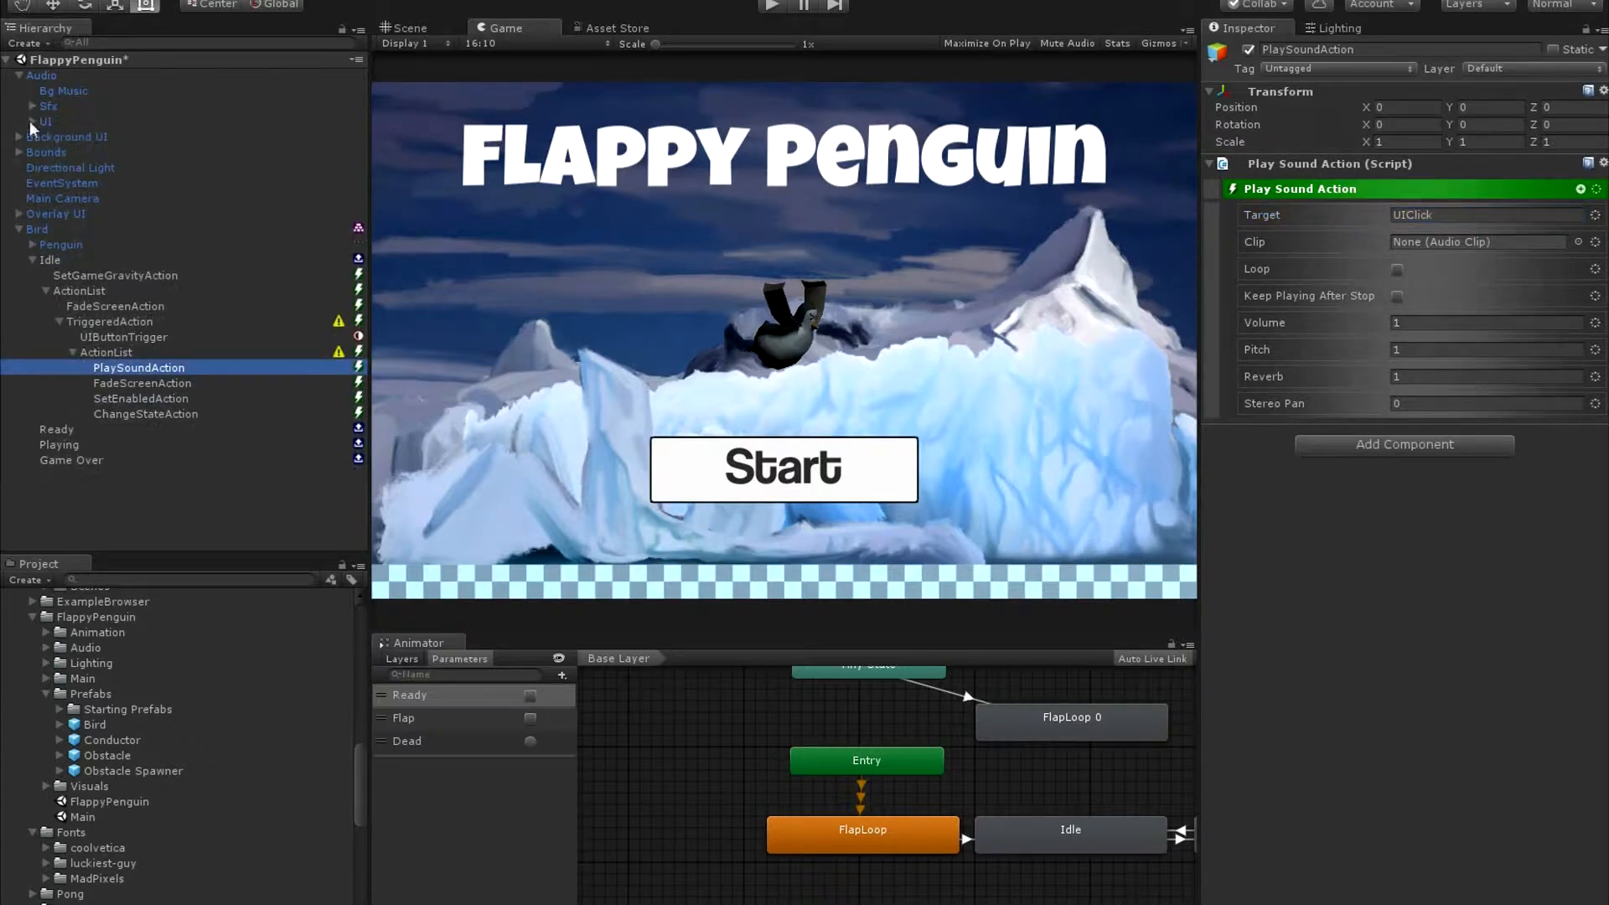
click(31, 122)
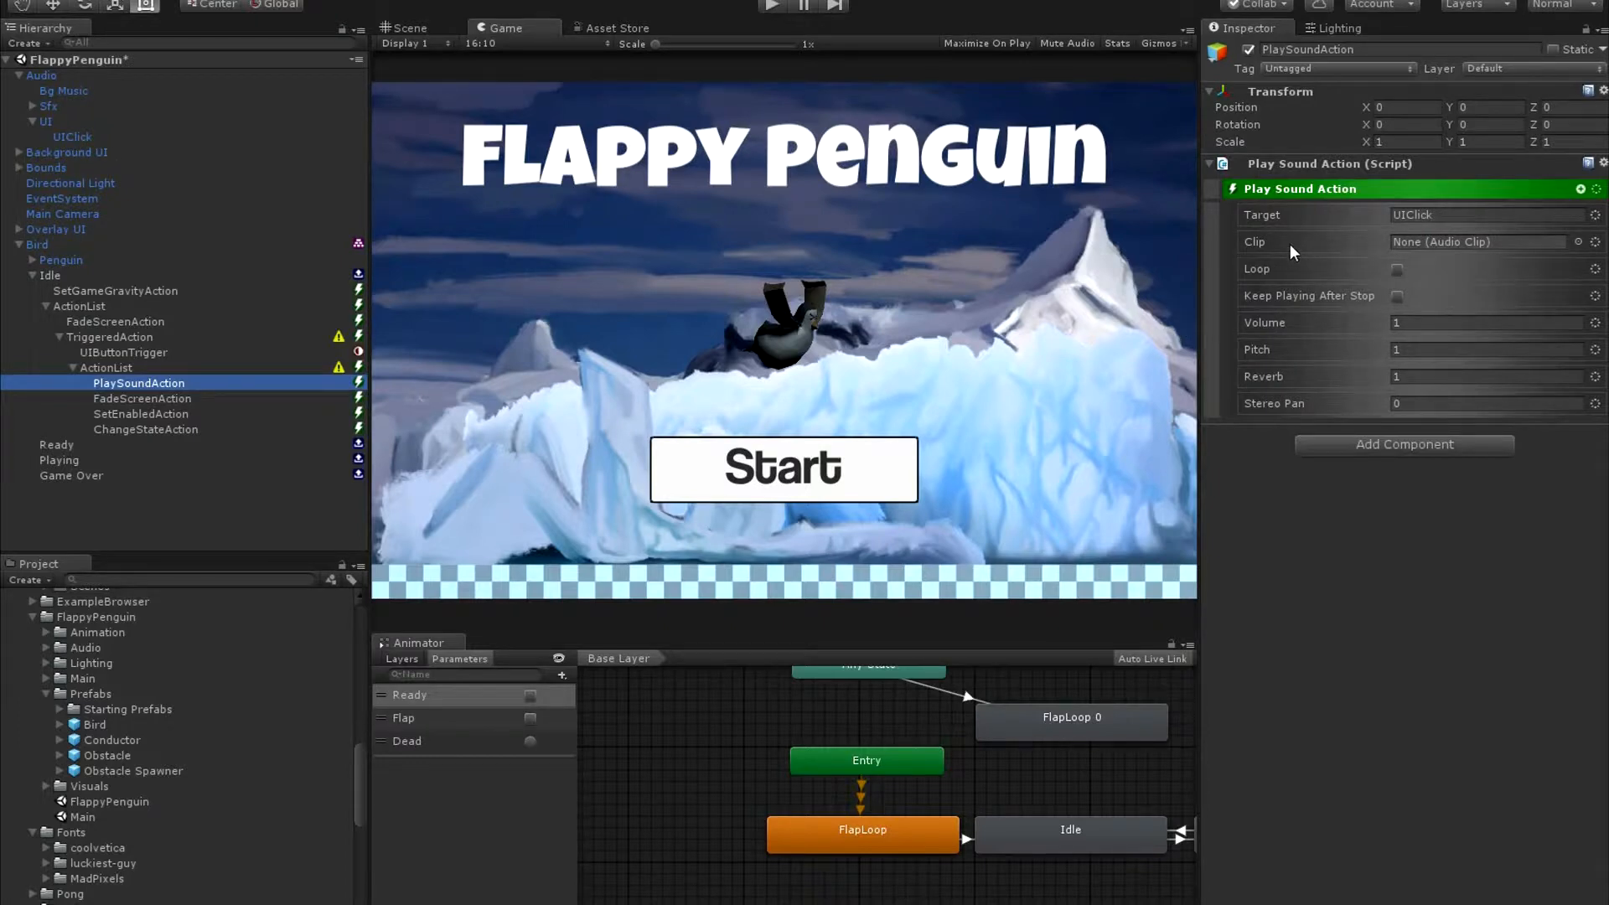
click(63, 137)
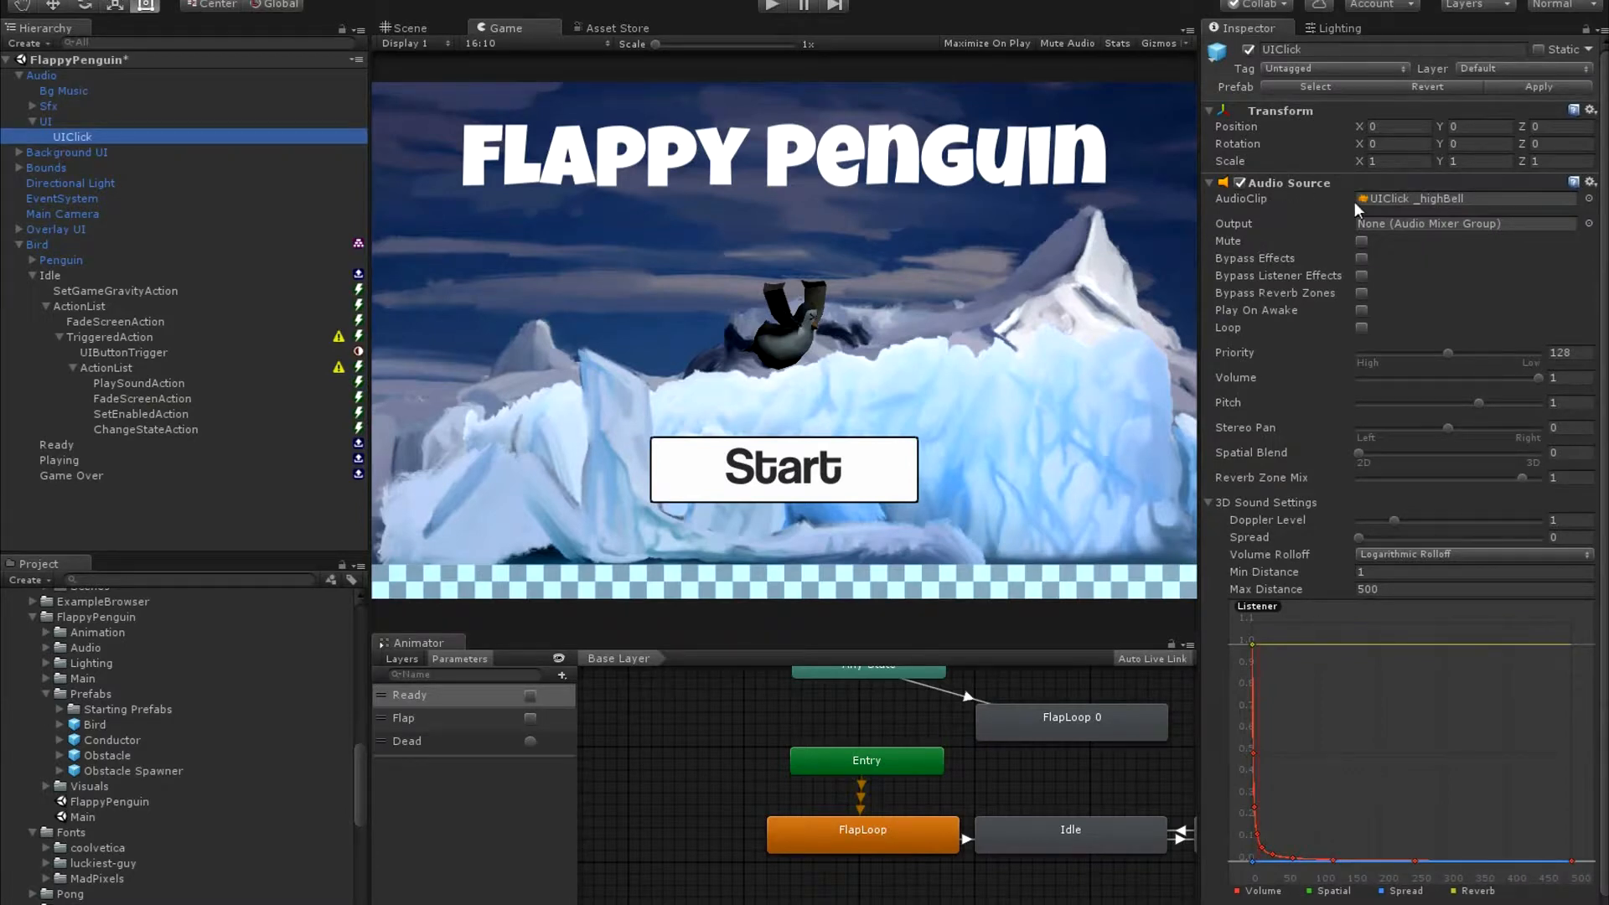
click(1250, 201)
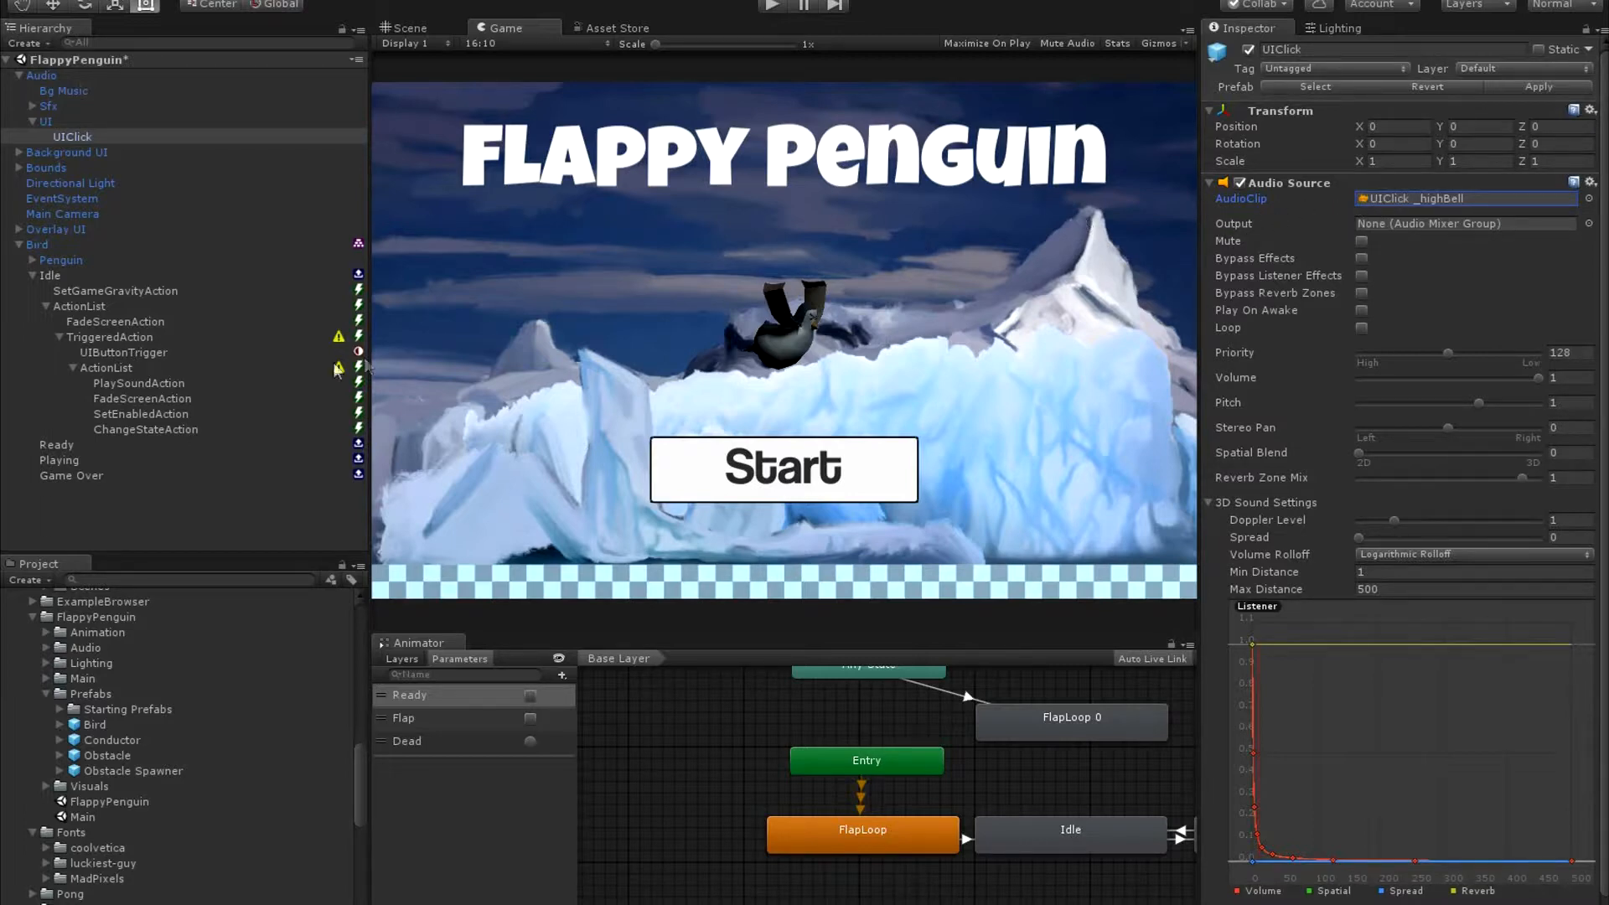
click(145, 400)
click(148, 384)
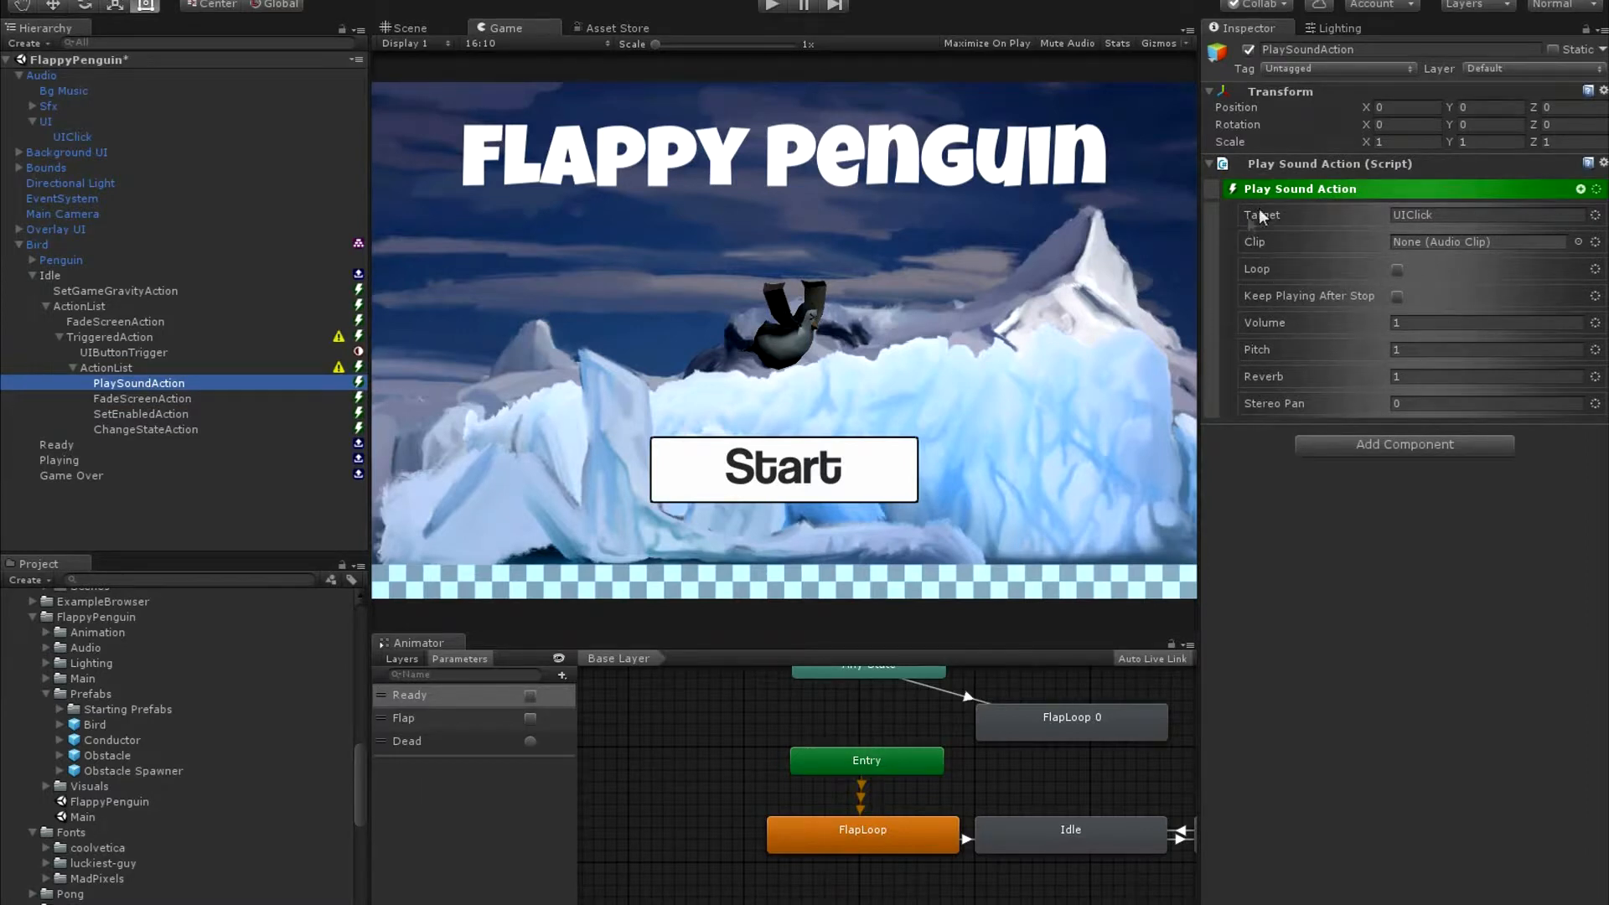
Give the triggered Fade Screen action a fade duration of 1 and the ease-in preset curve.
click(118, 400)
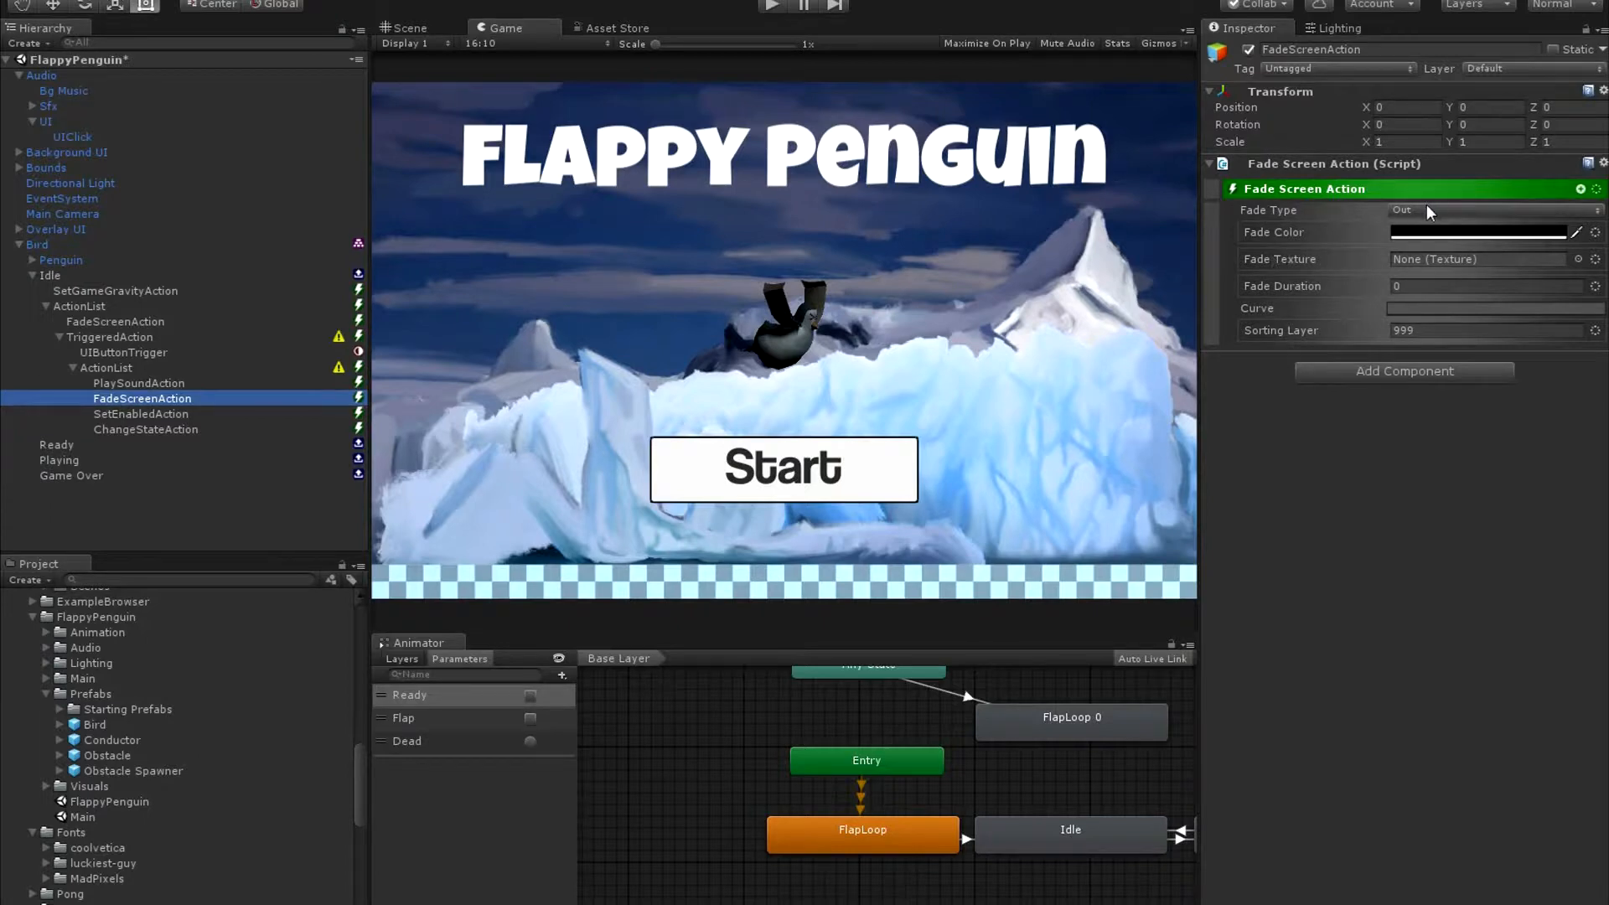
click(1424, 286)
text(1)
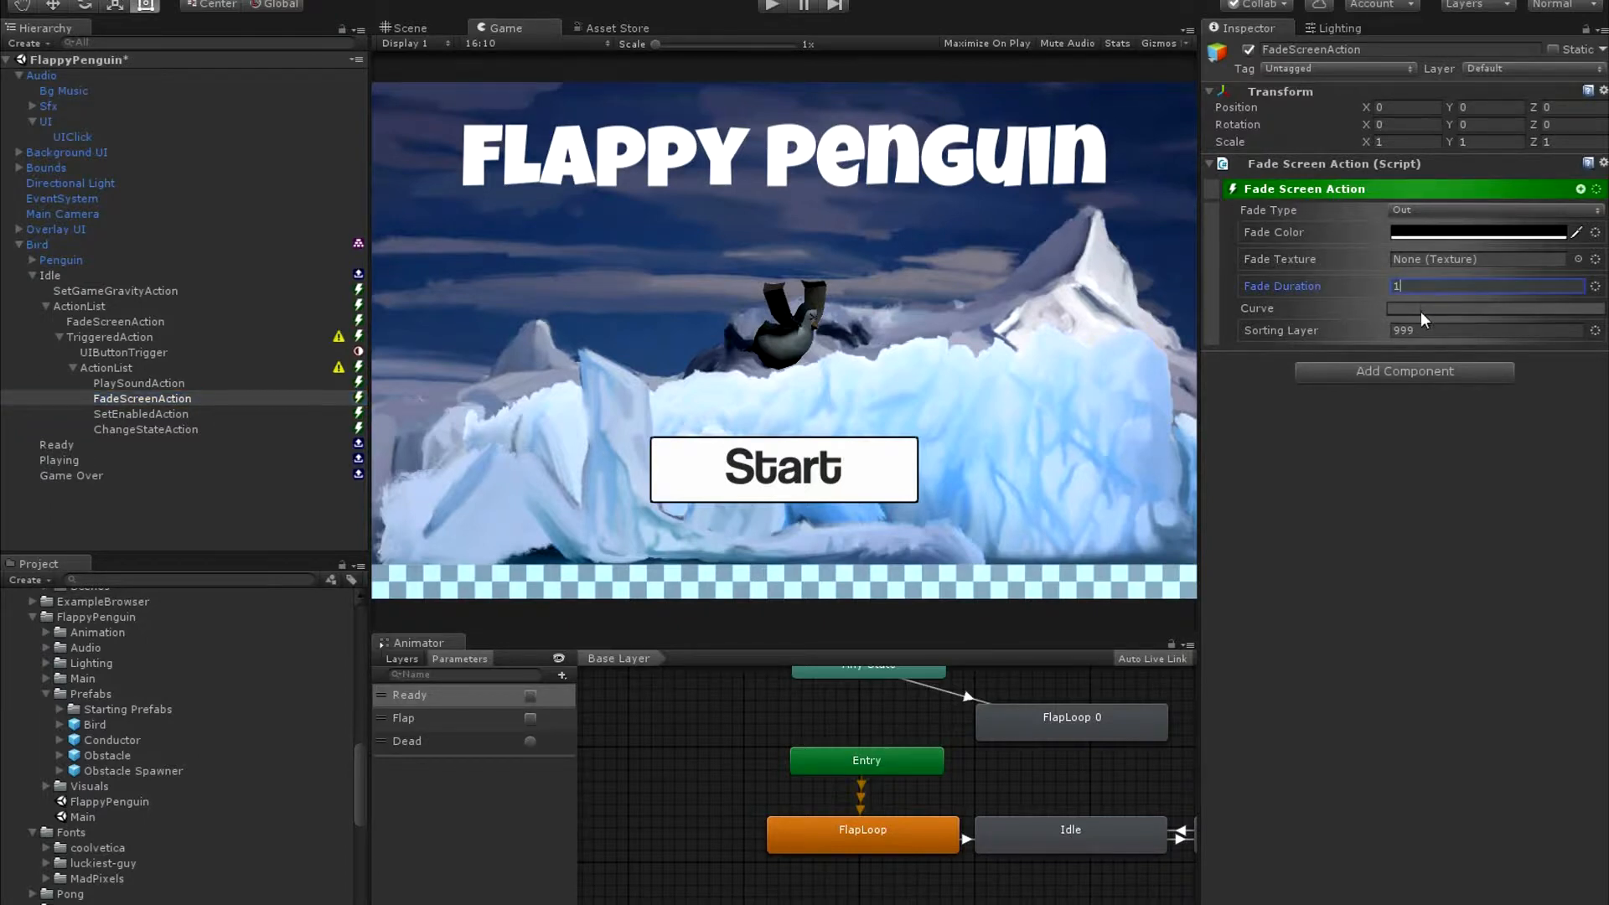
click(1420, 309)
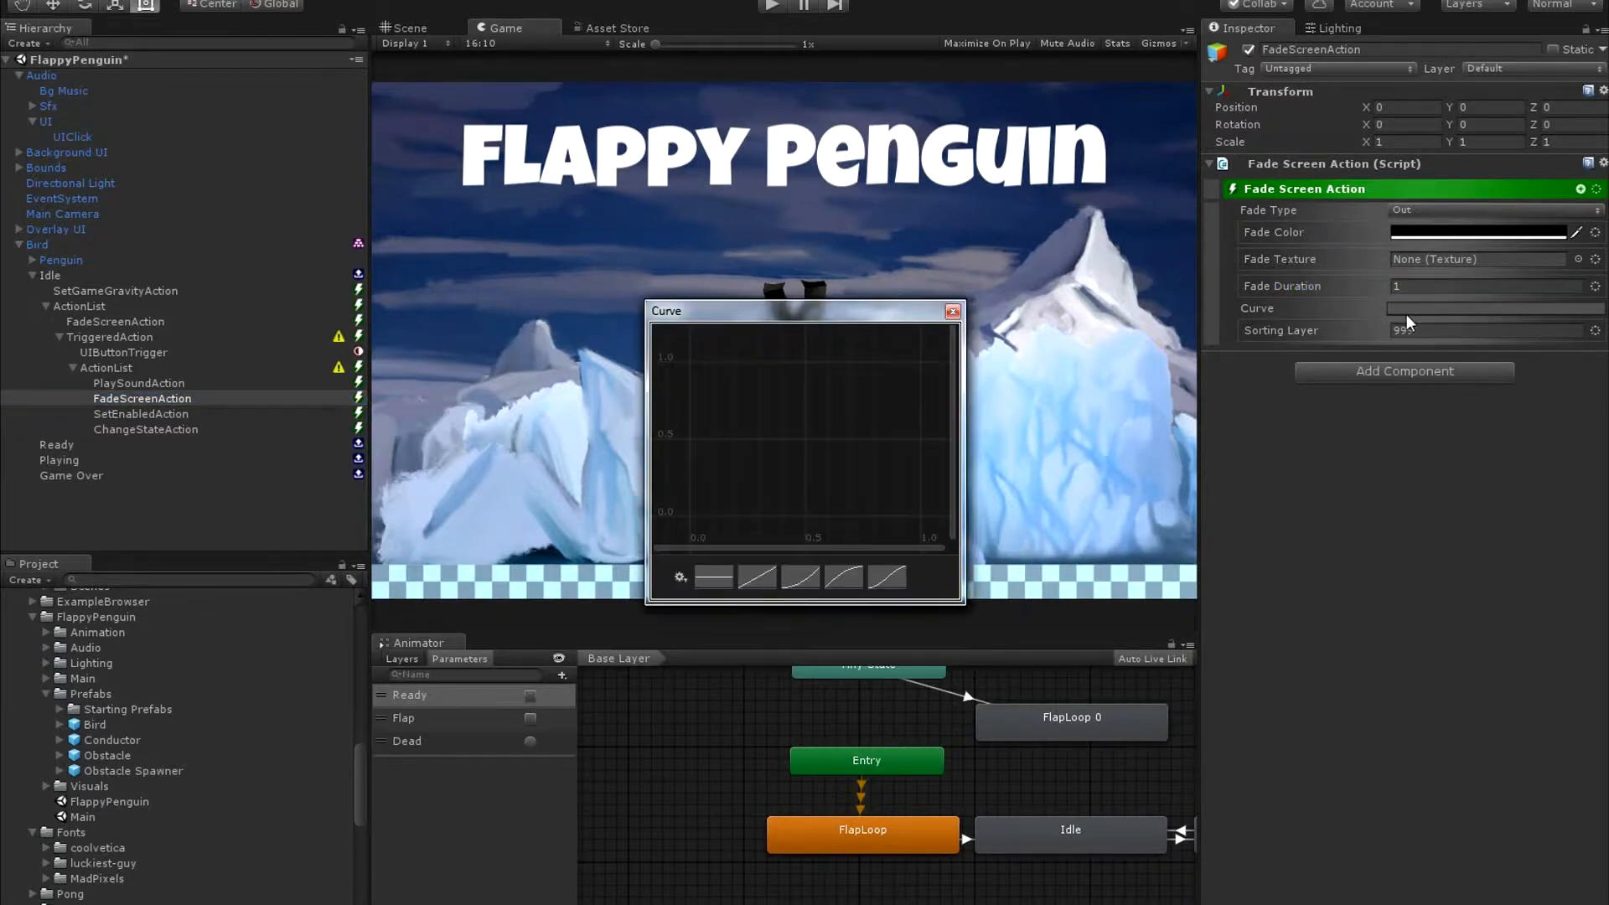
click(799, 578)
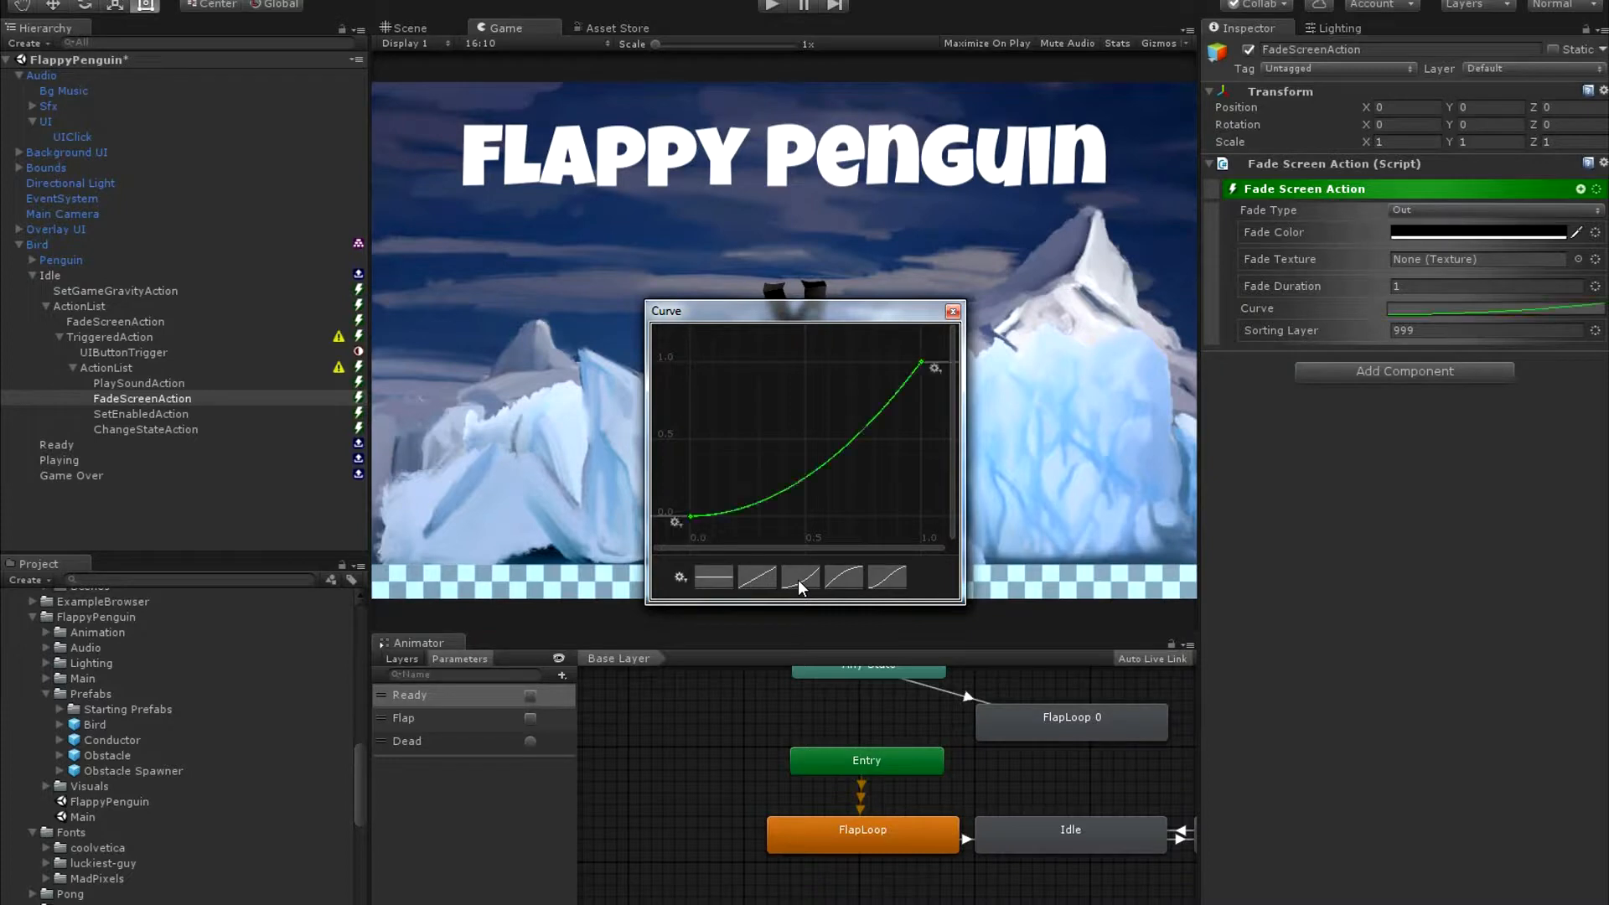
click(953, 311)
Set the triggered Set Enabled action's target to the named object Start Button.
click(199, 411)
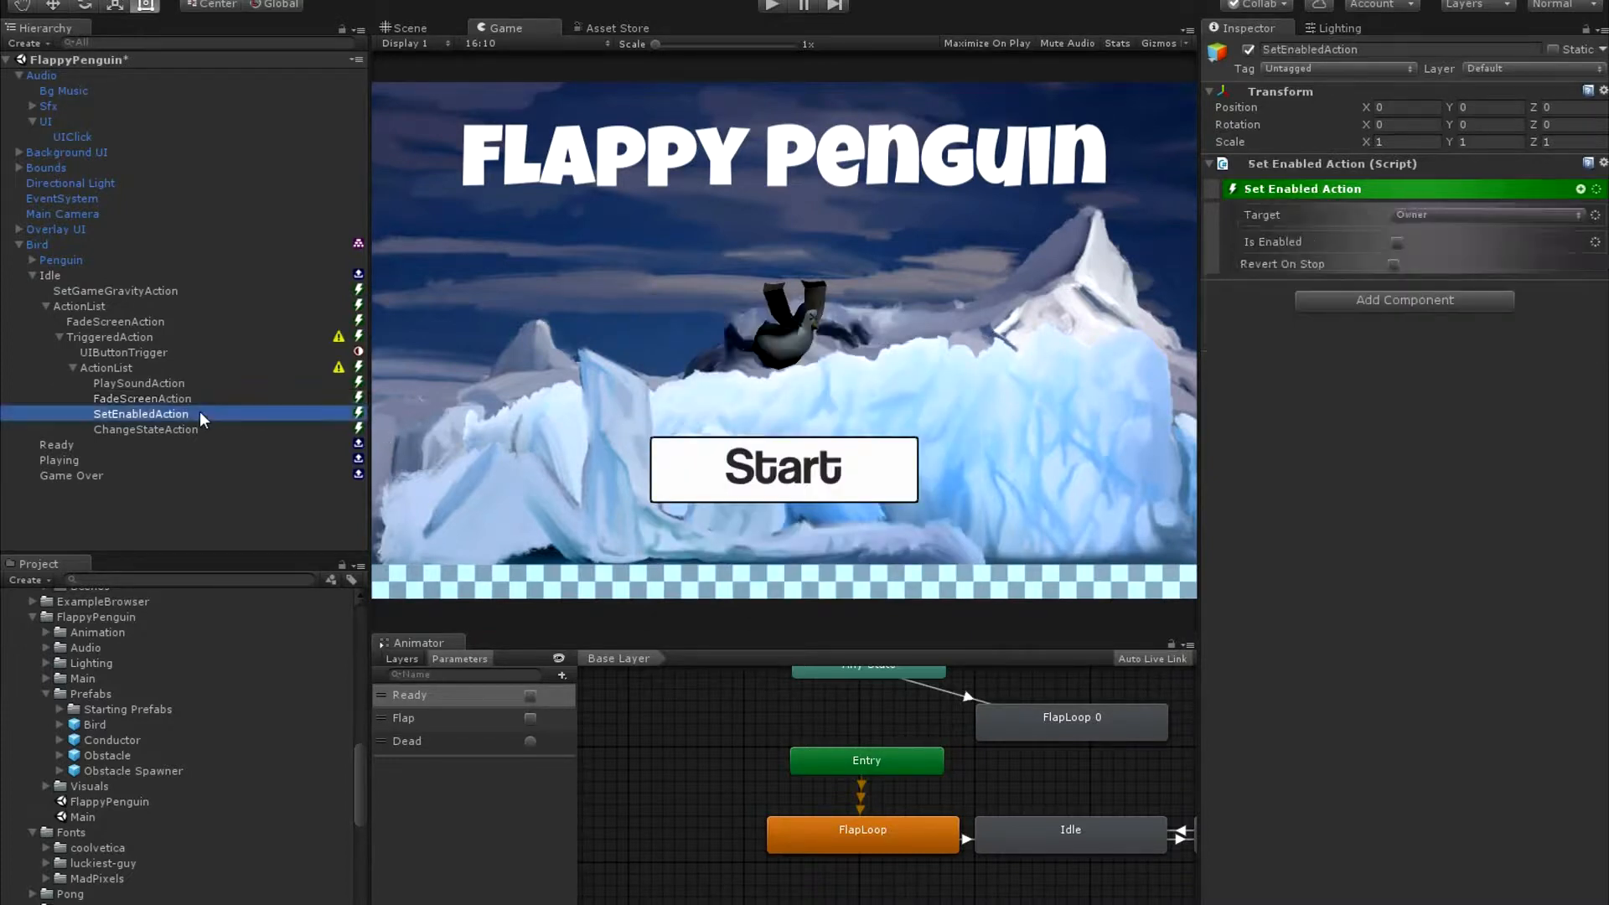
click(1481, 216)
click(1443, 338)
click(1451, 217)
text(Sta)
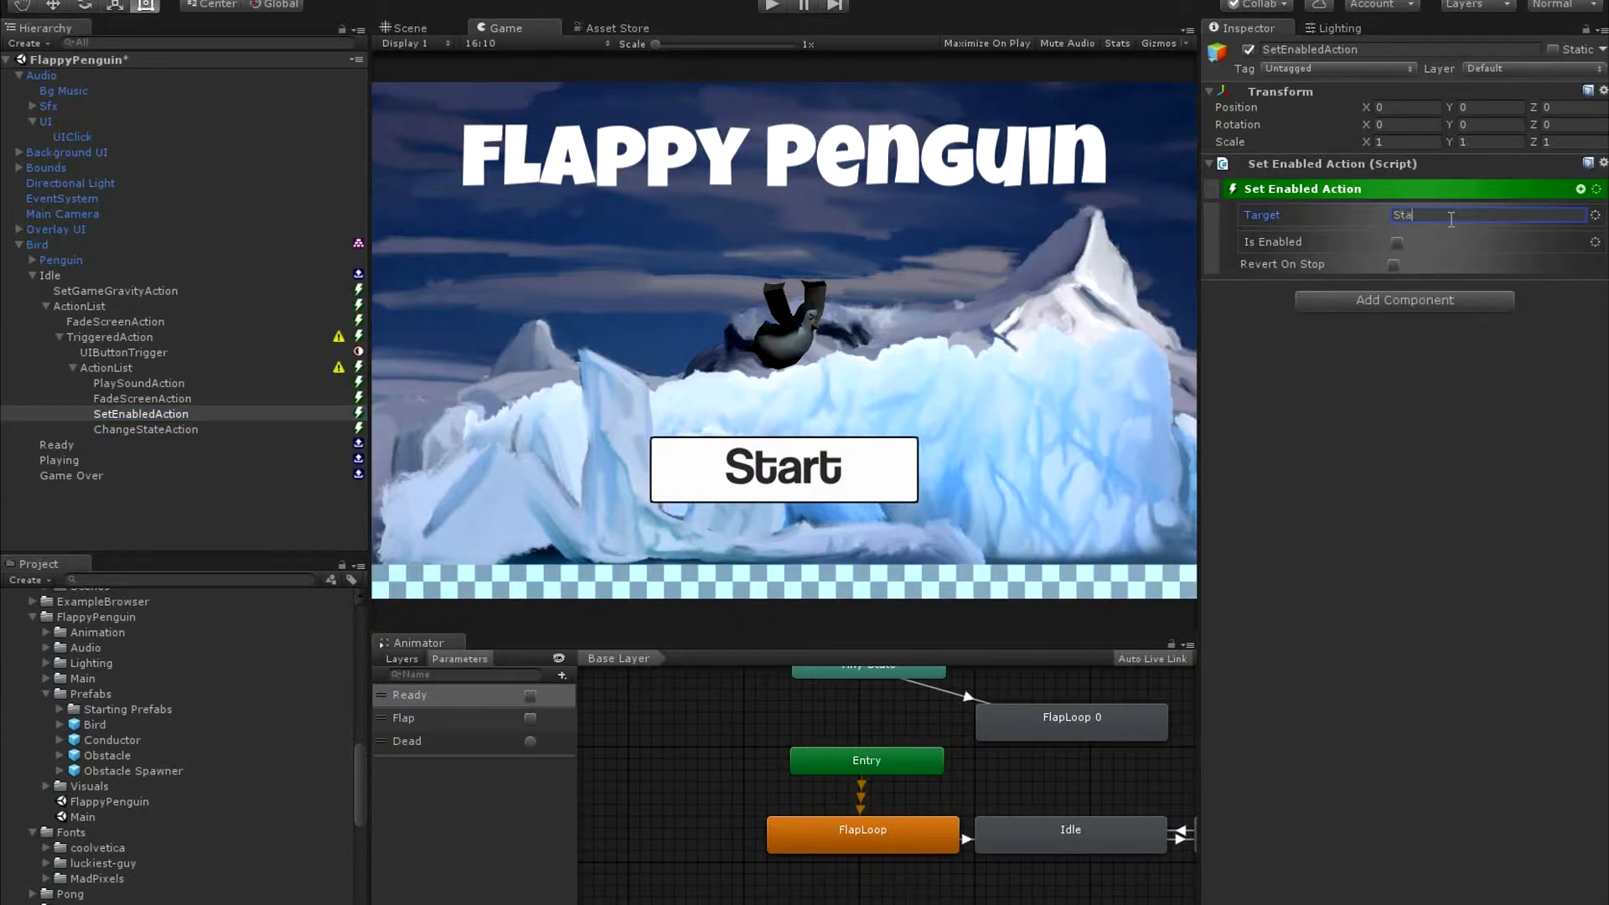
text(rt Button)
Set the Change State action's state name to Ready.
click(127, 429)
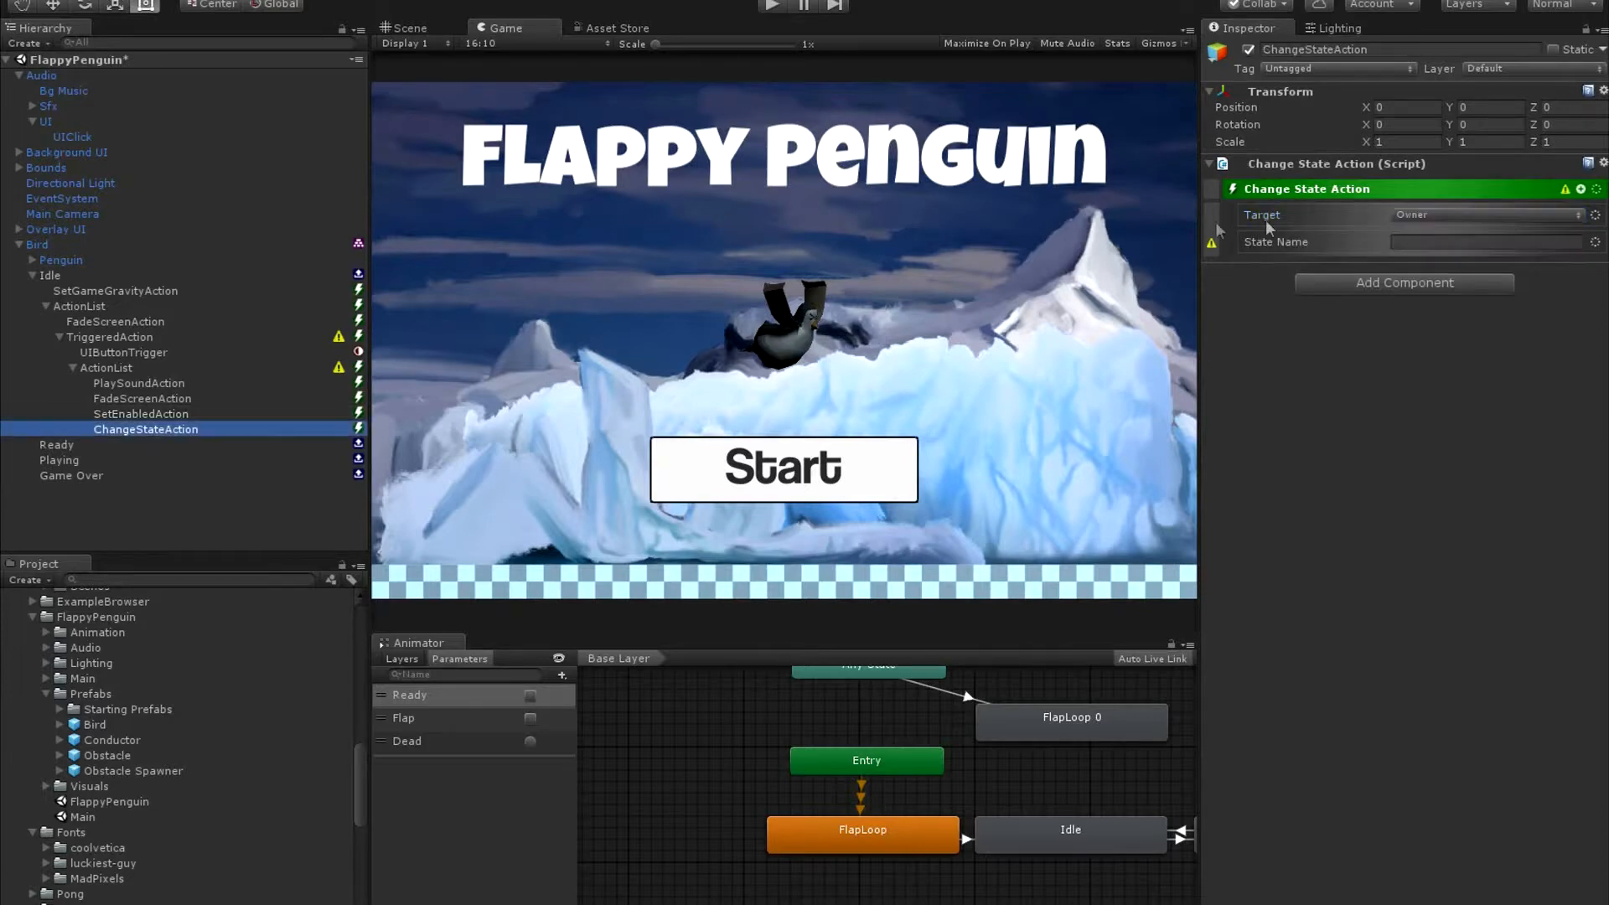
click(1427, 244)
click(1446, 243)
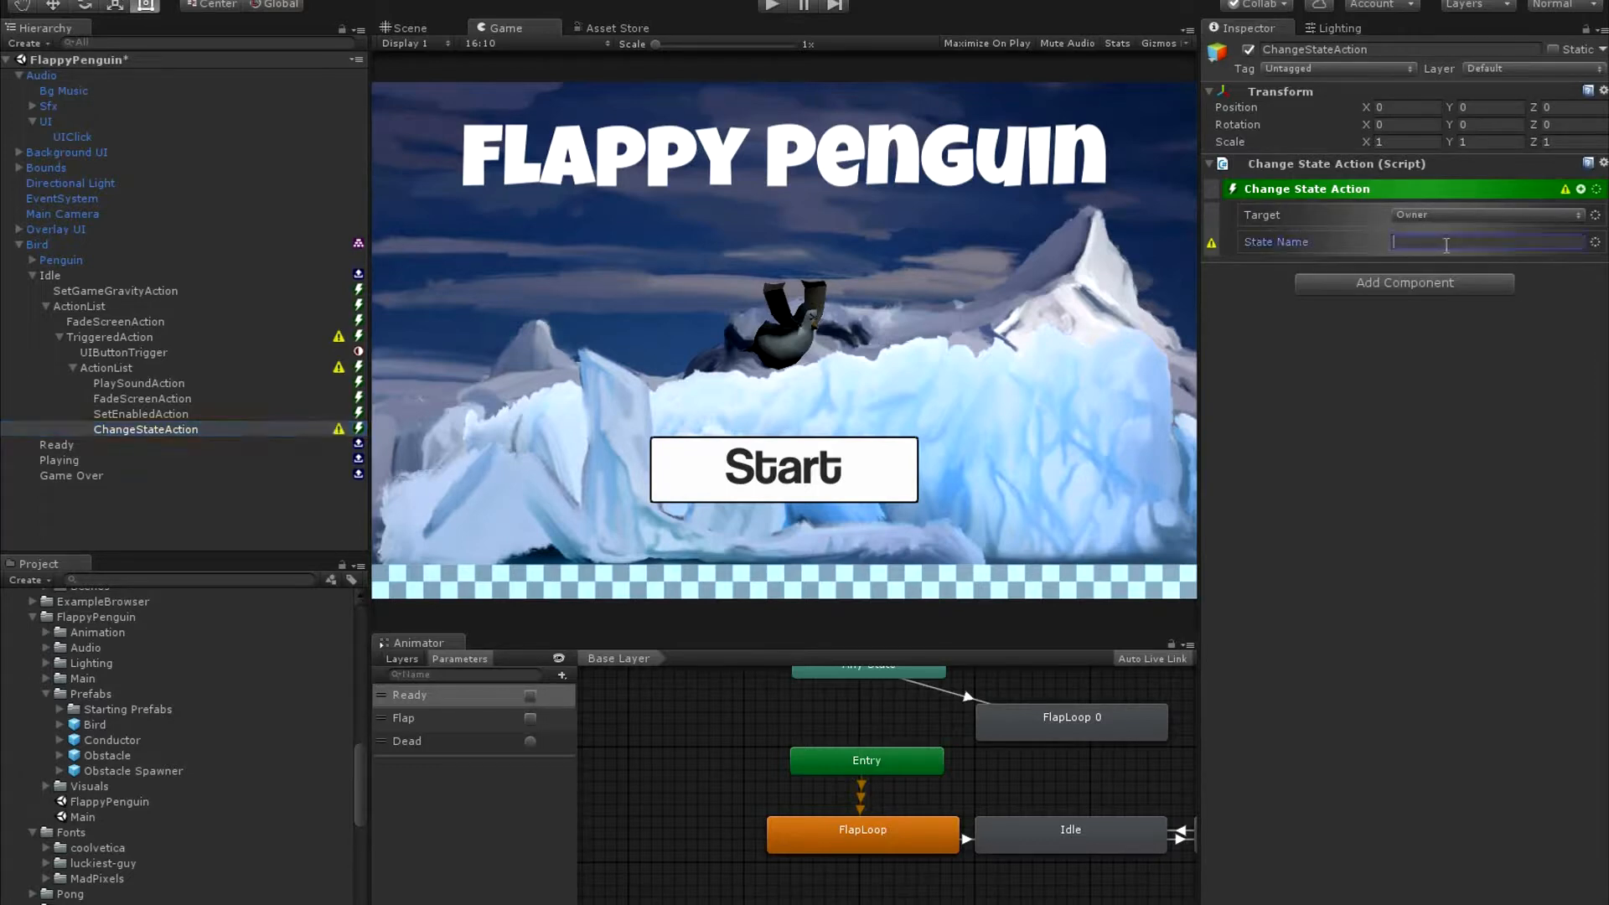
text(Ready)
Add an Action List to the Bird's Ready state.
click(56, 445)
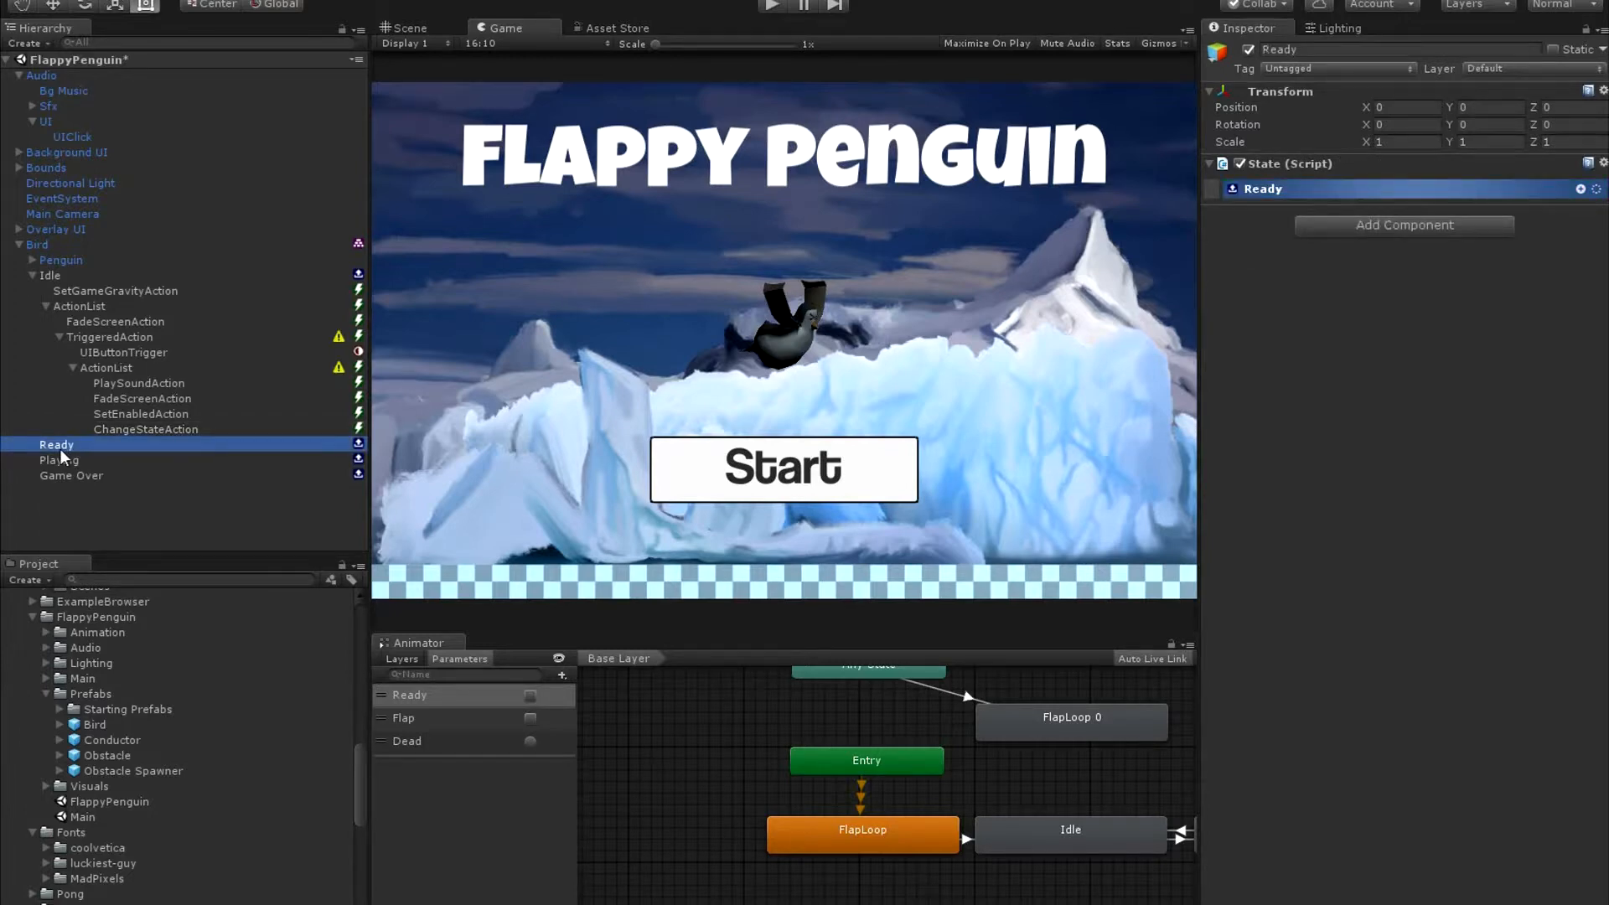
click(1580, 190)
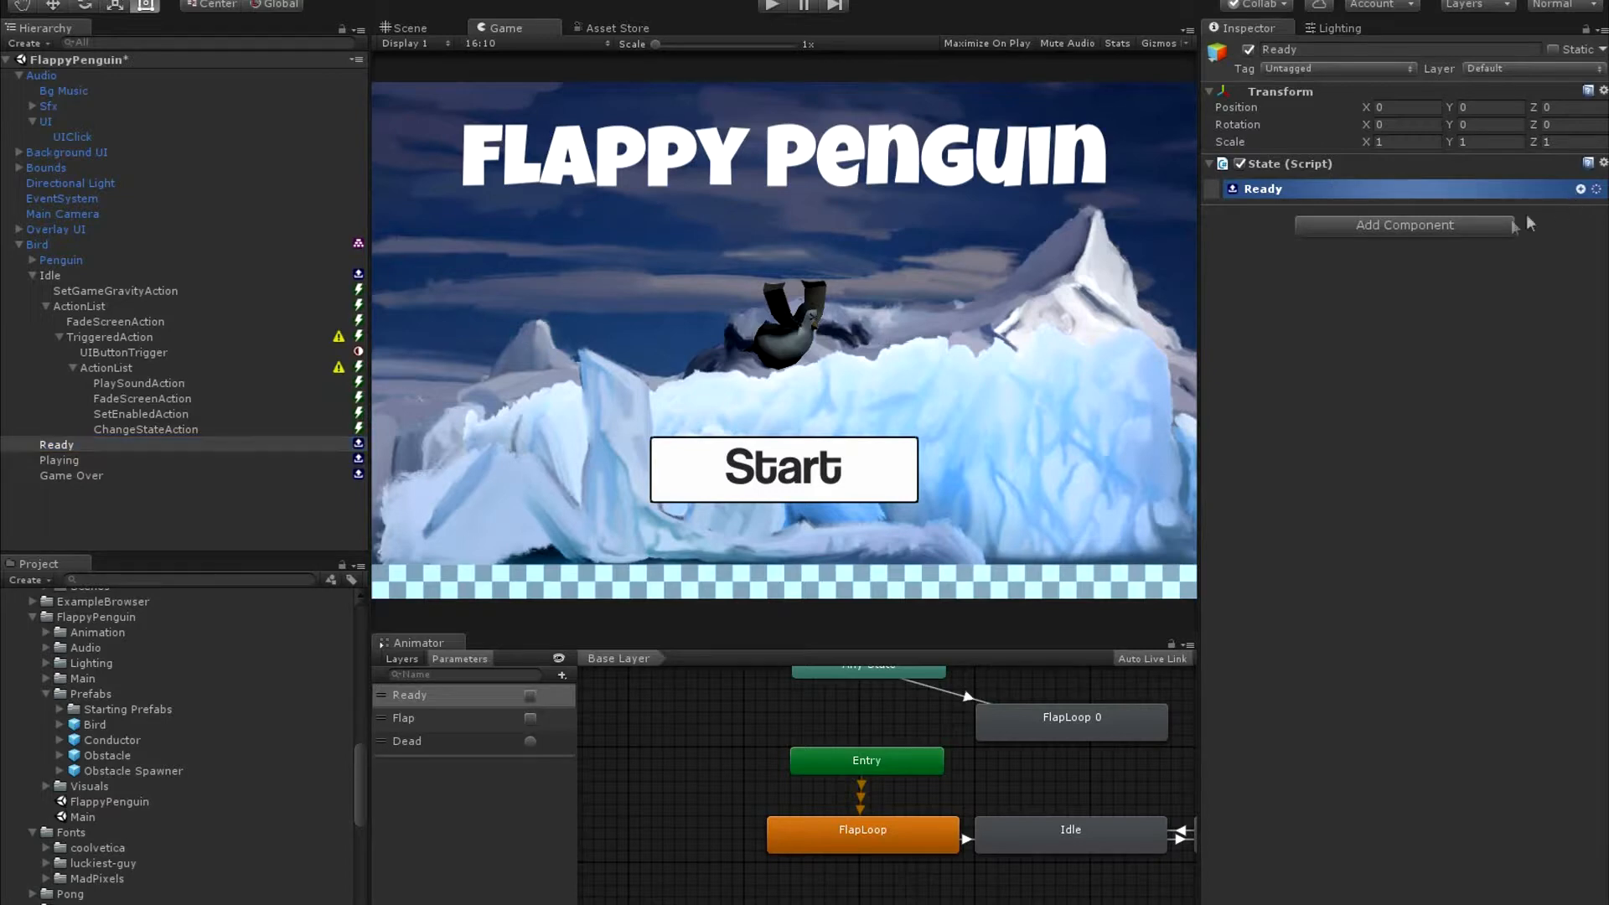
click(1580, 189)
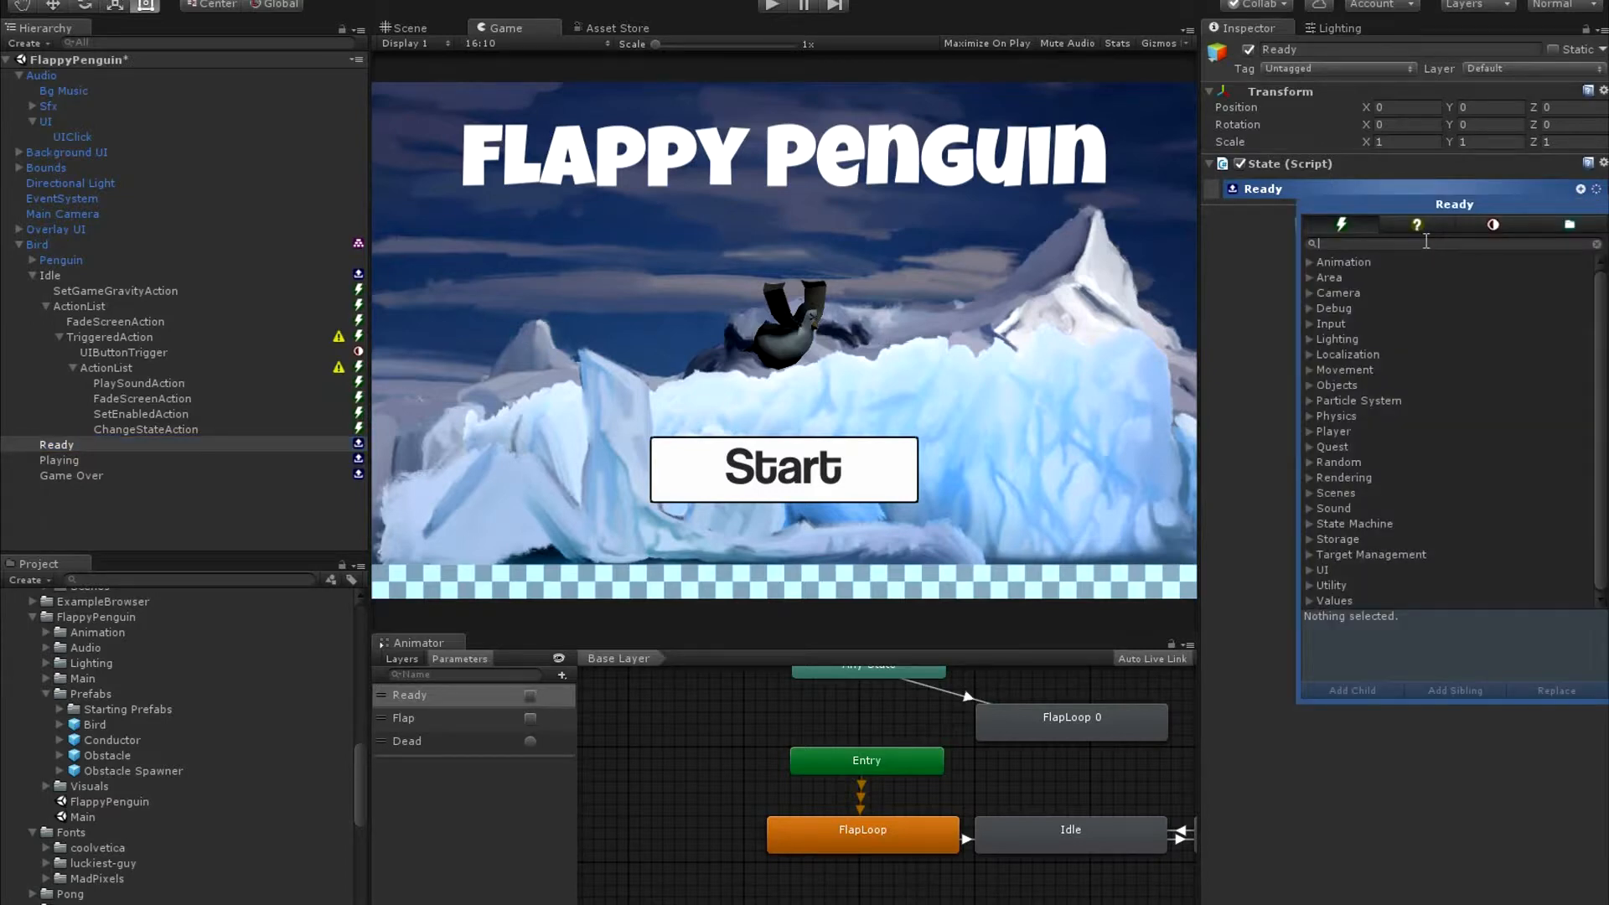
text(action)
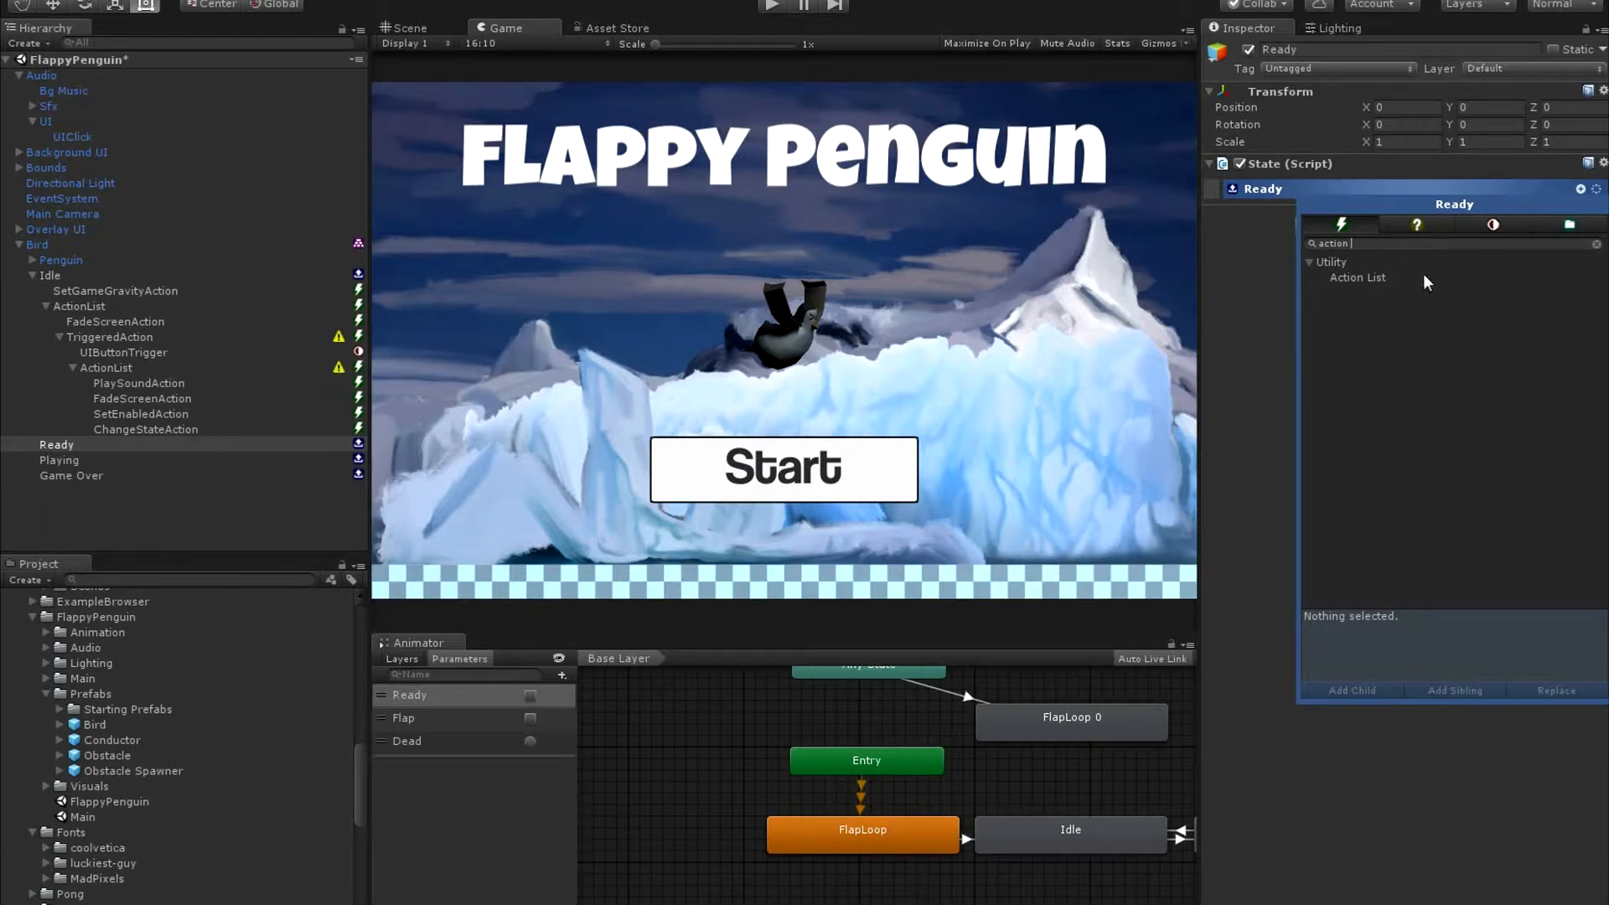
click(1423, 275)
click(1583, 278)
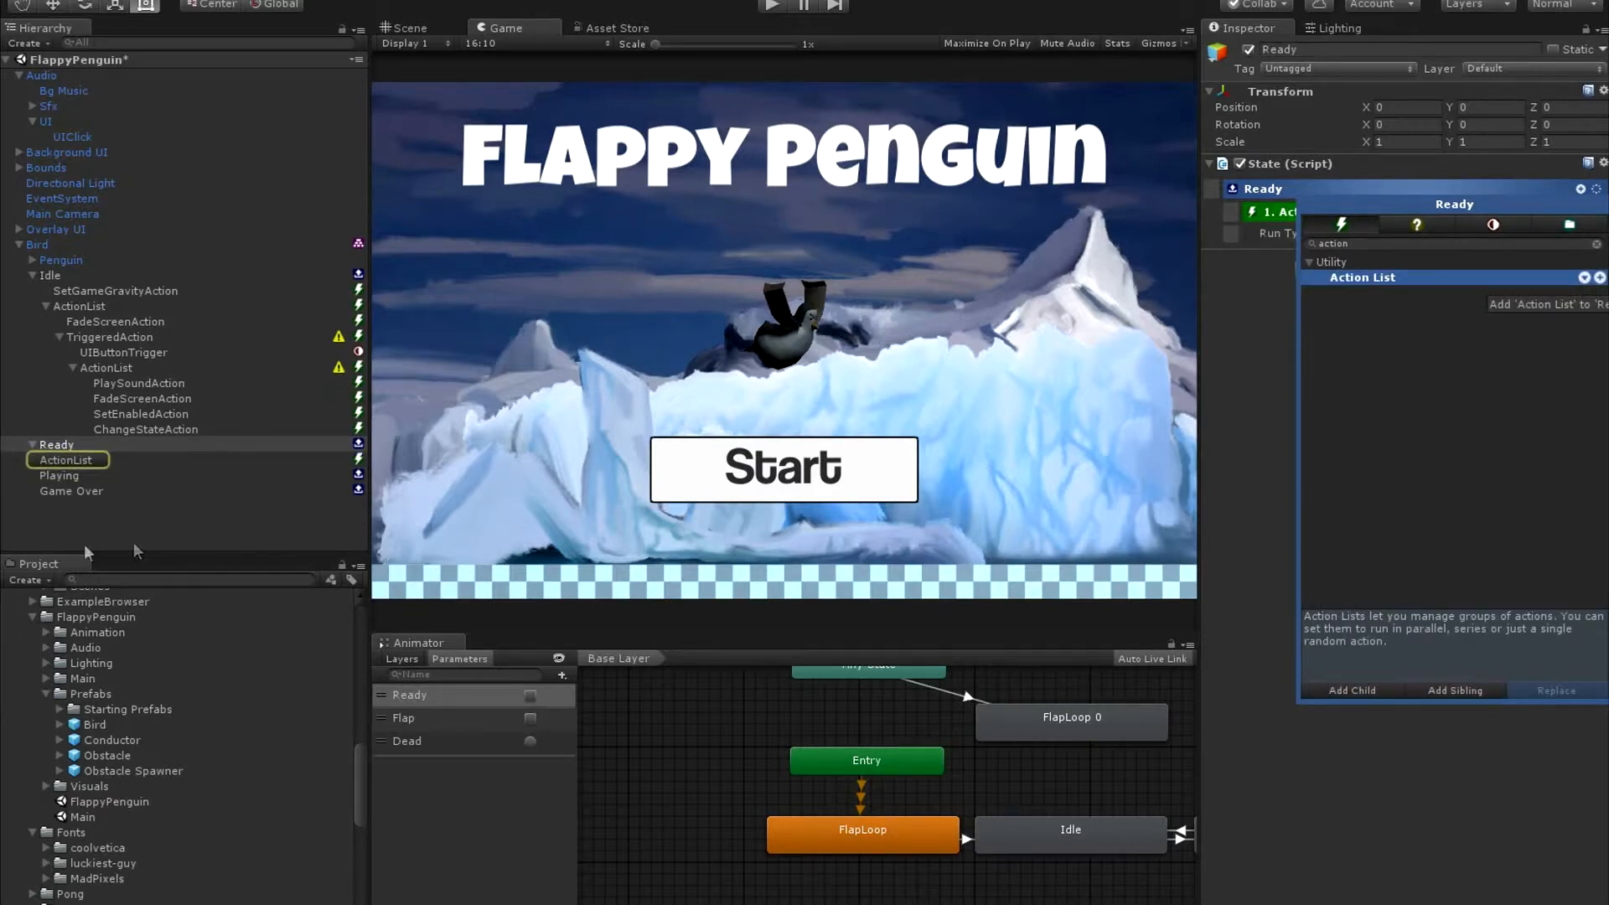
Add a Set Bool Animation Param action to the Ready state's Action List.
click(88, 460)
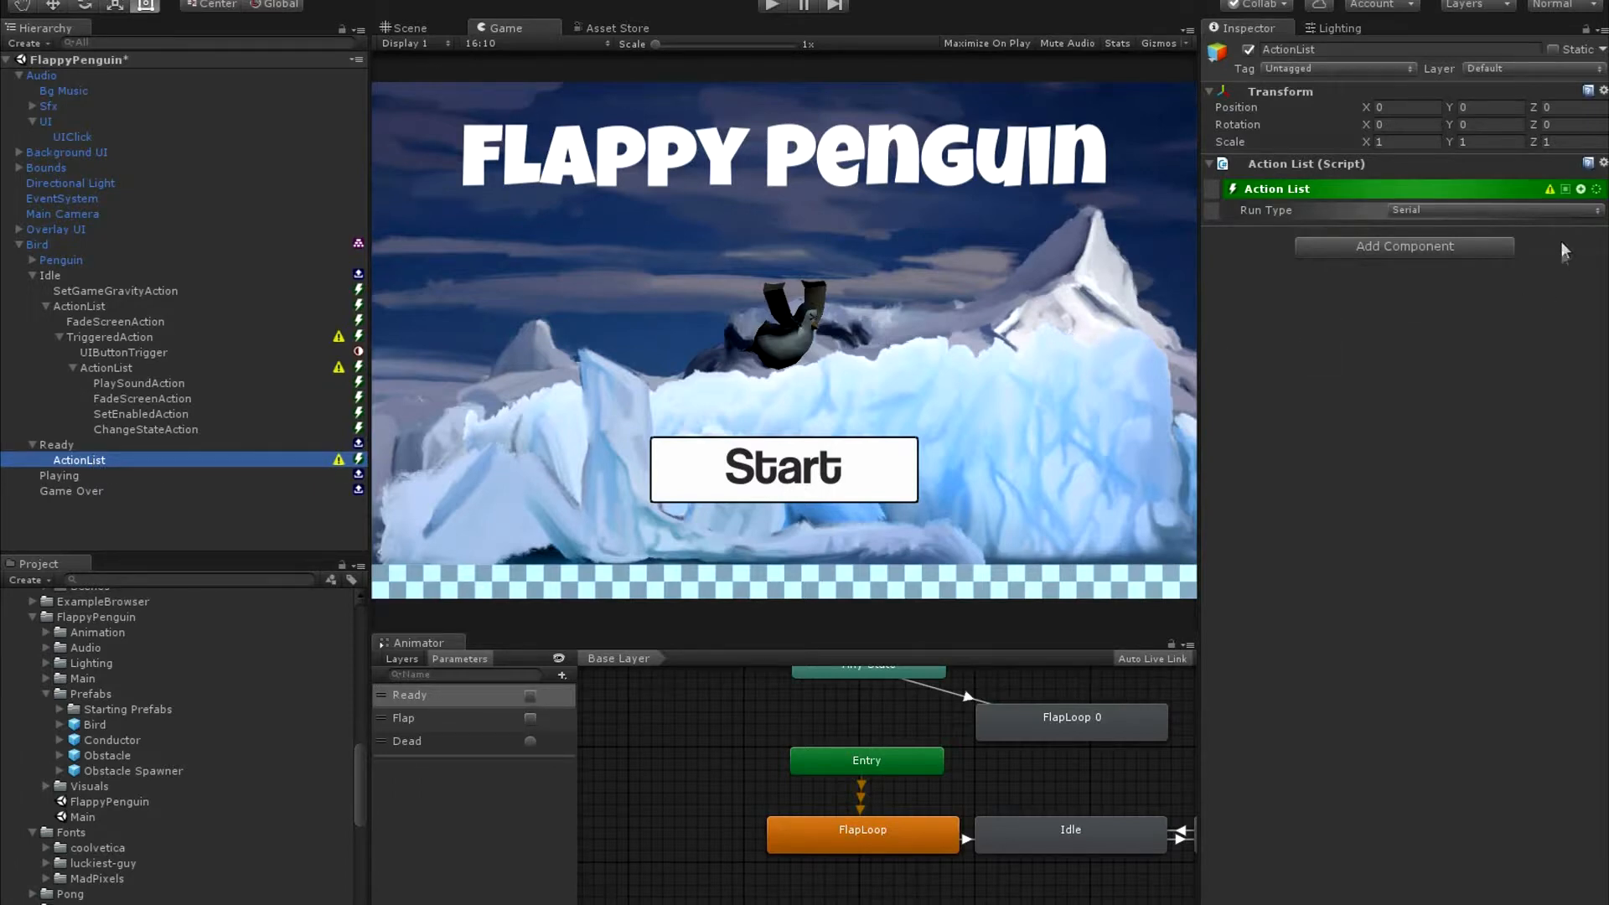
click(1581, 189)
click(1319, 261)
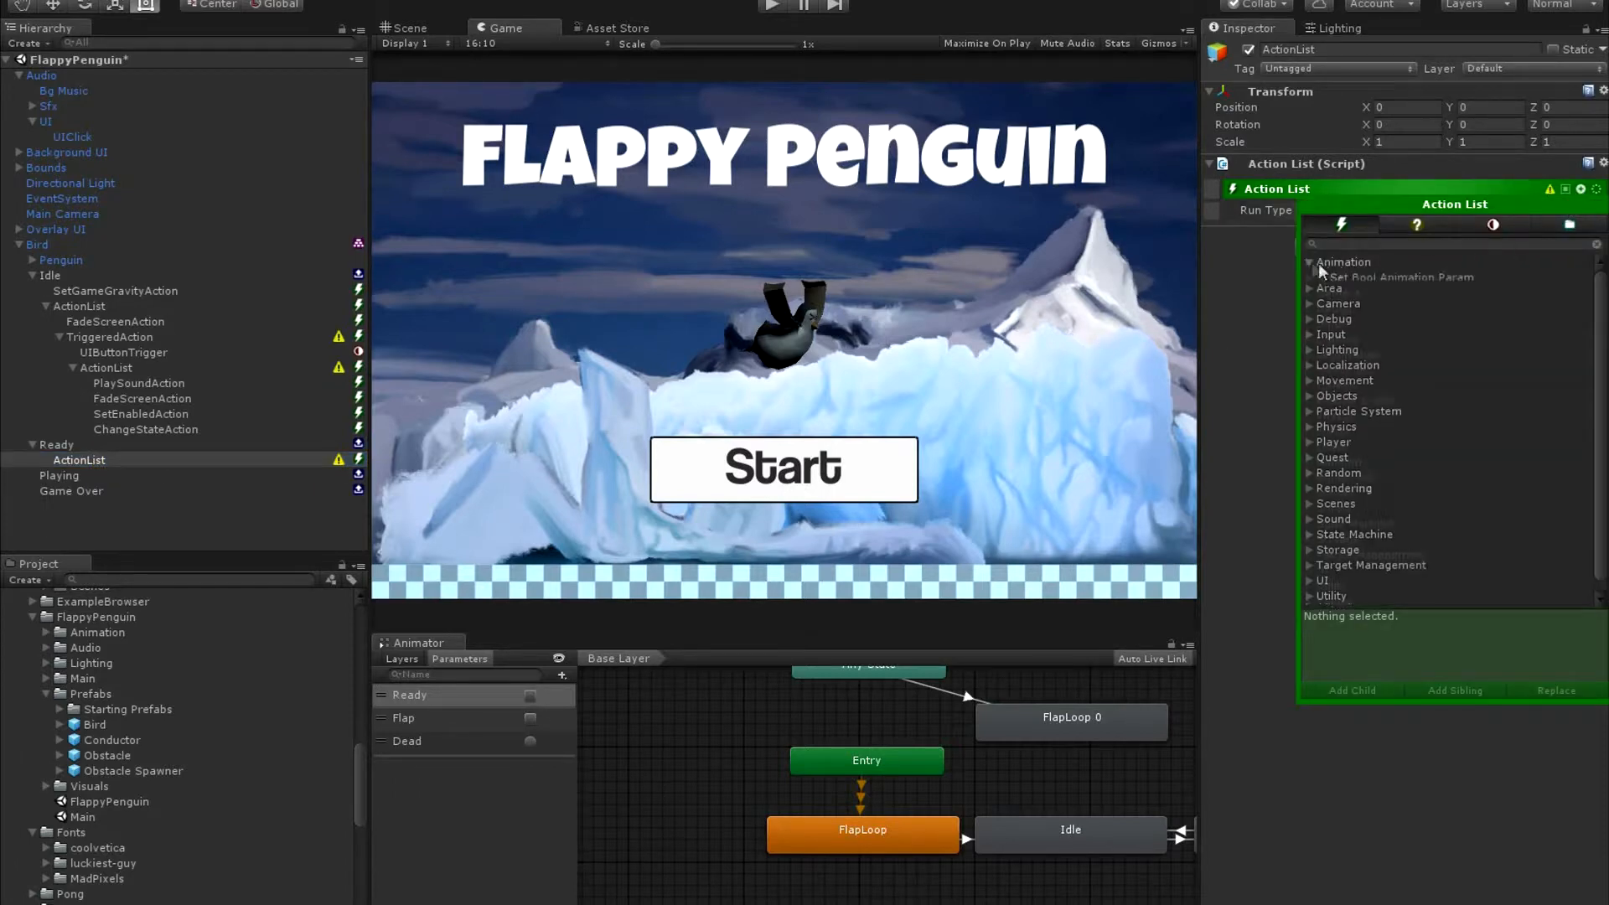
click(1387, 278)
click(1552, 278)
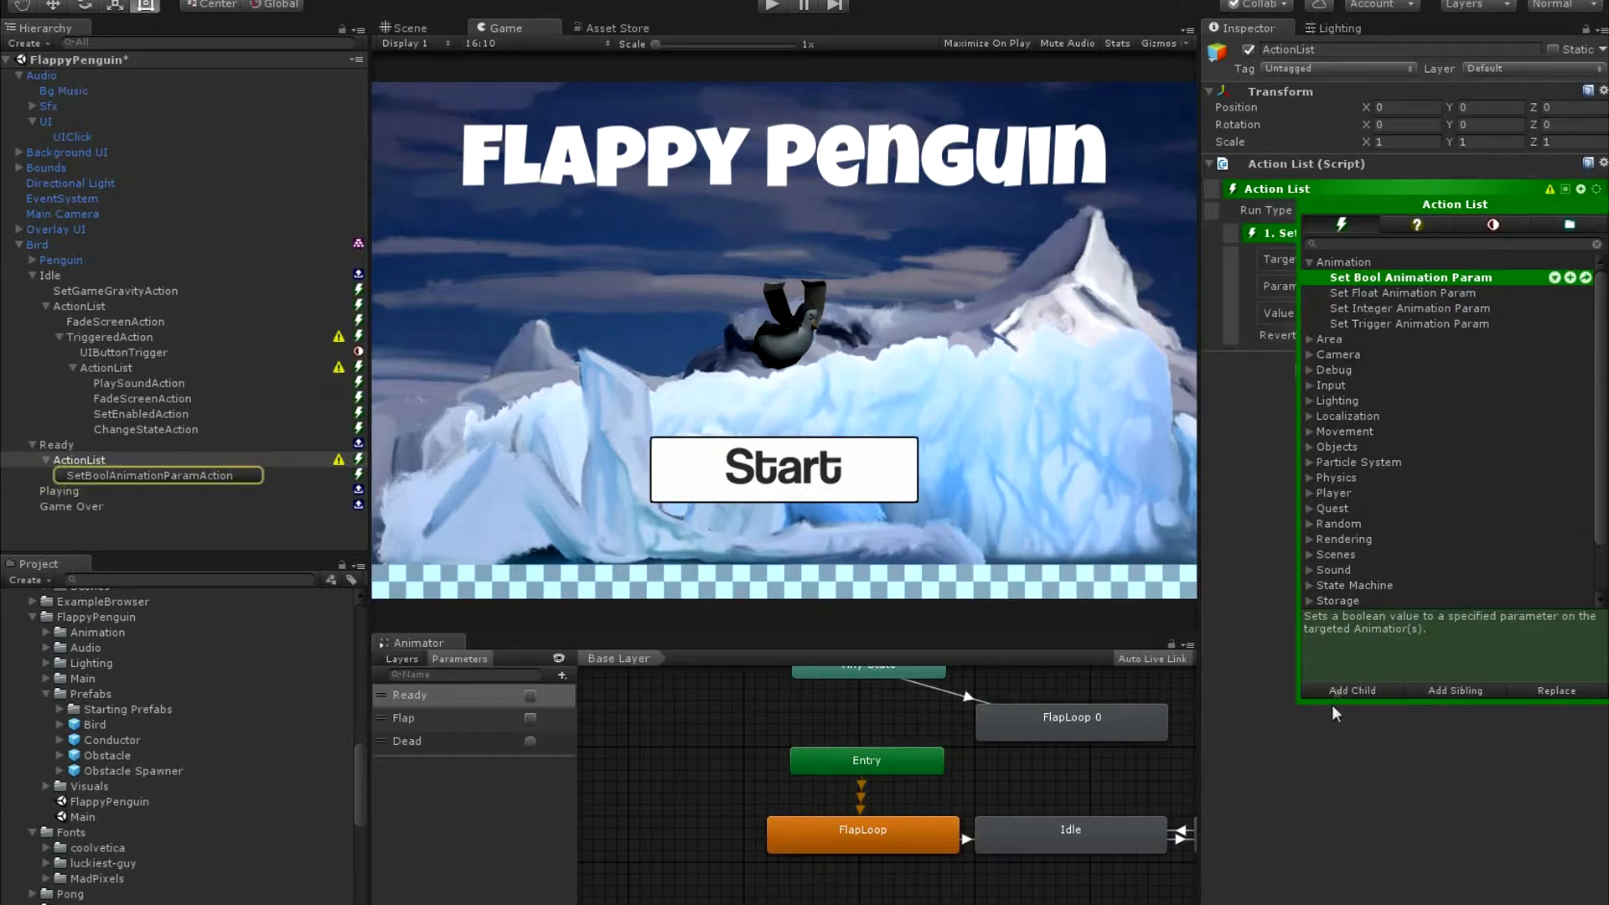
click(1325, 752)
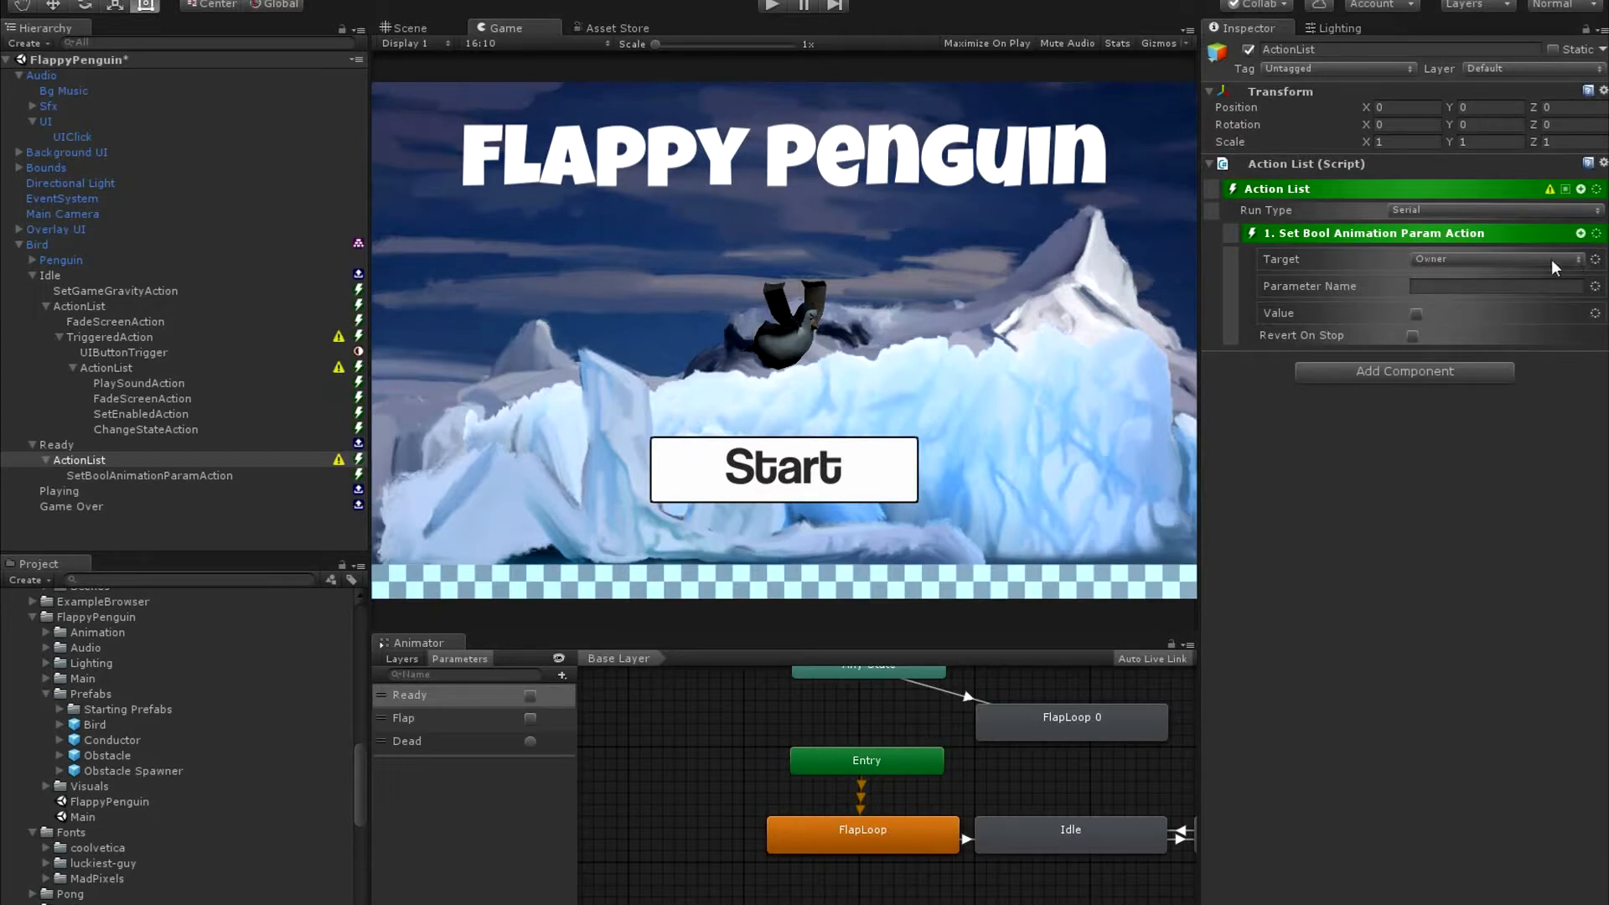
Add the path Penguin to the Set Bool Animation Param action's Owner target and check the Bird's Penguin child object.
click(1596, 262)
mouse_move(1536, 449)
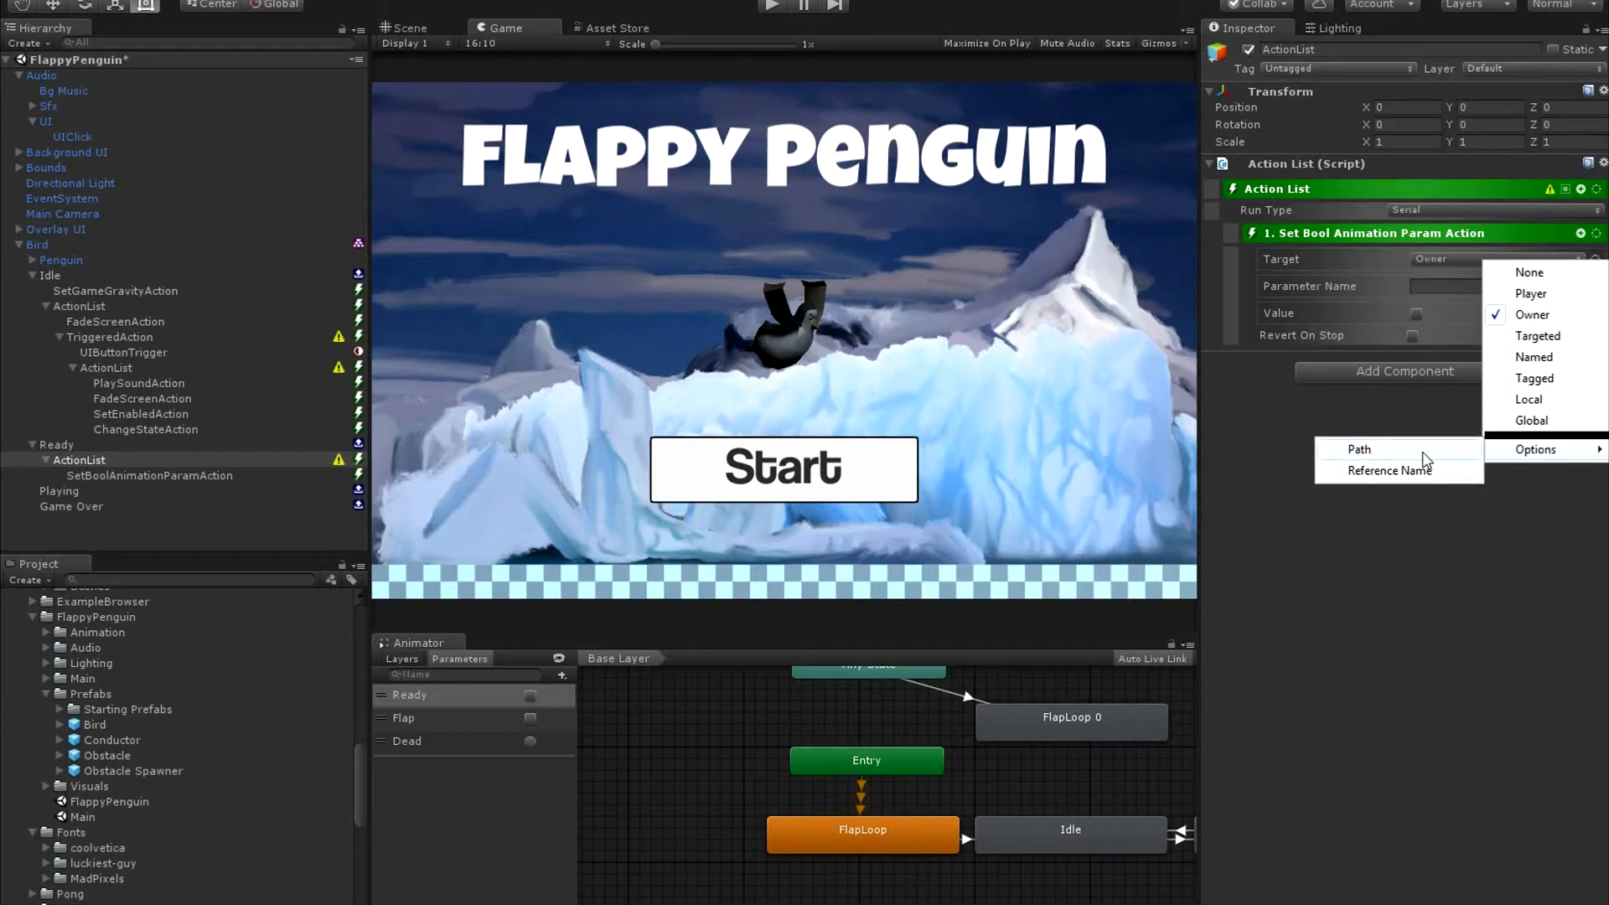
click(1391, 450)
click(1457, 275)
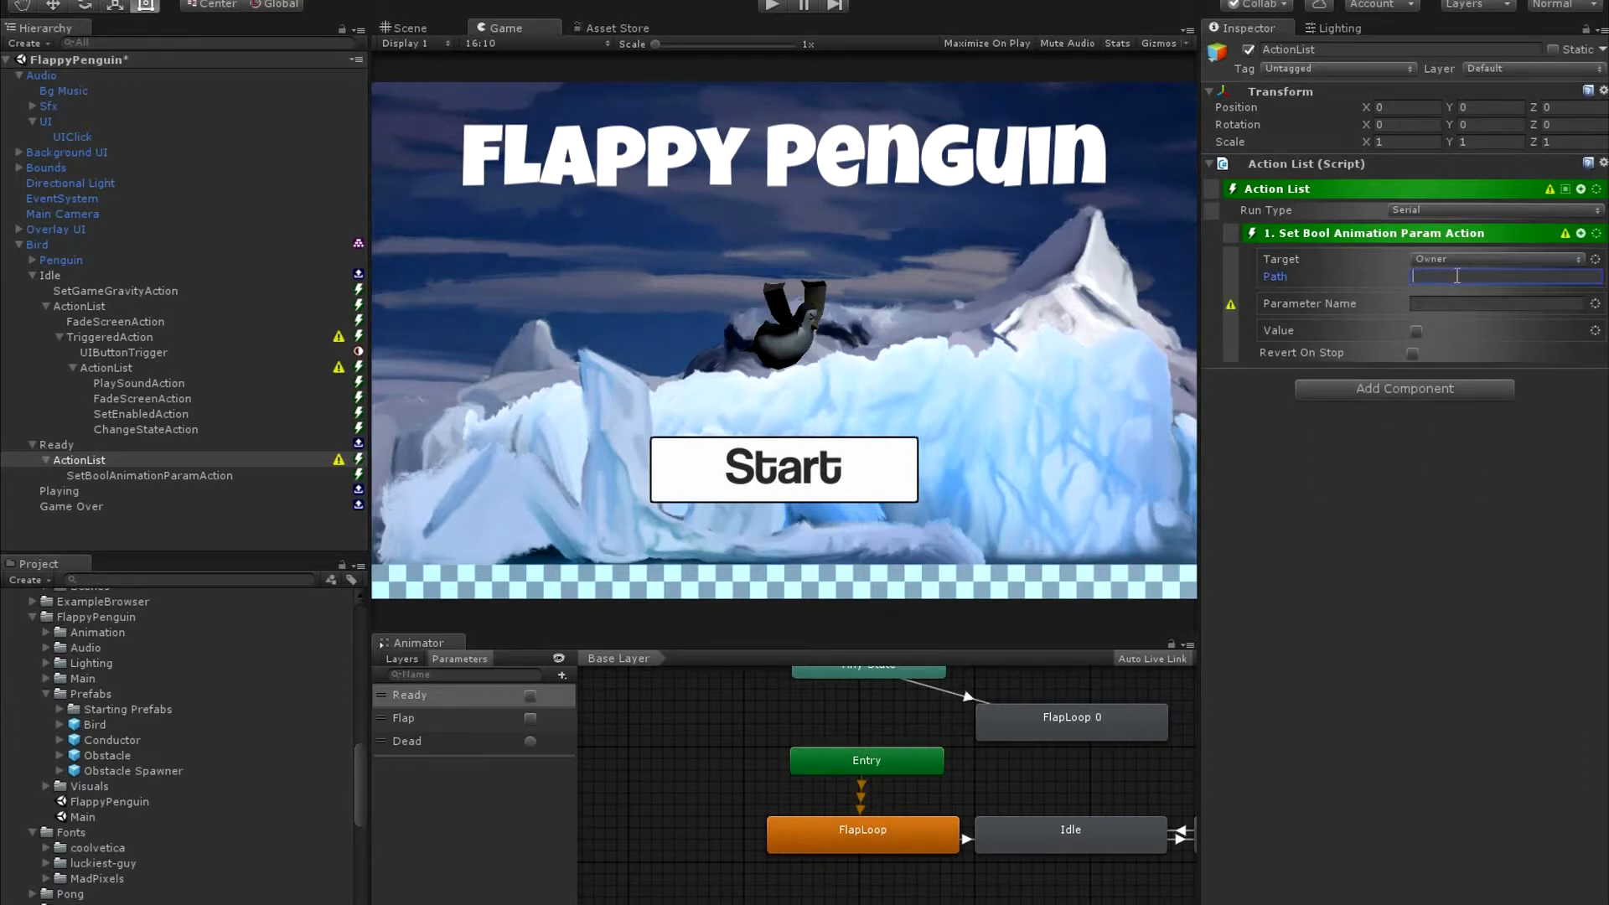
text(Penguin)
click(42, 245)
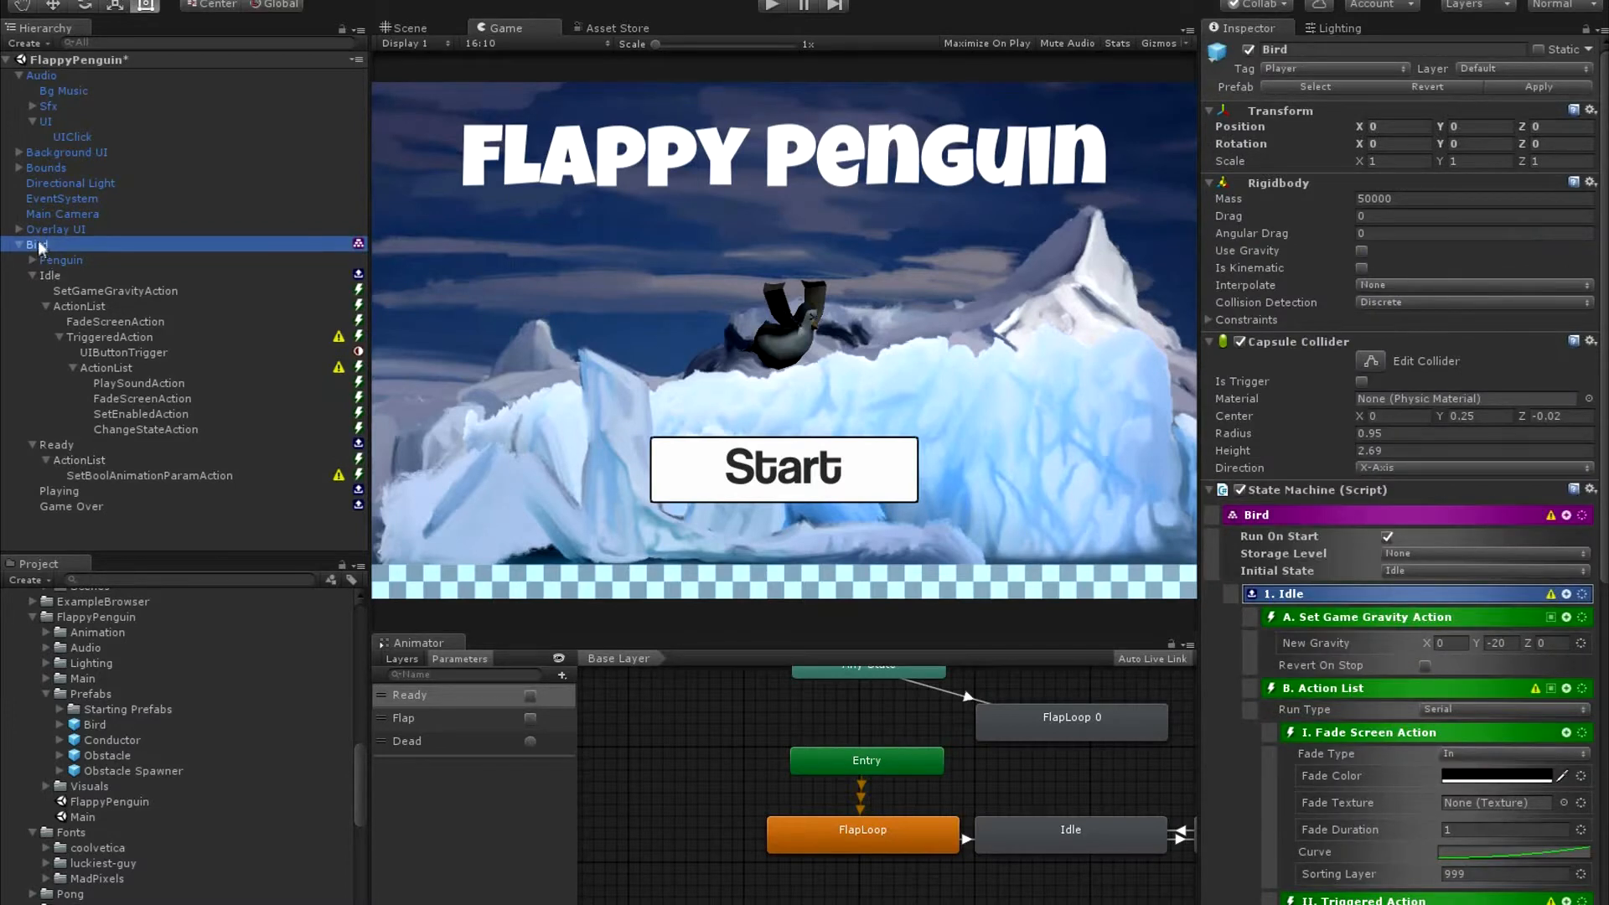
click(53, 260)
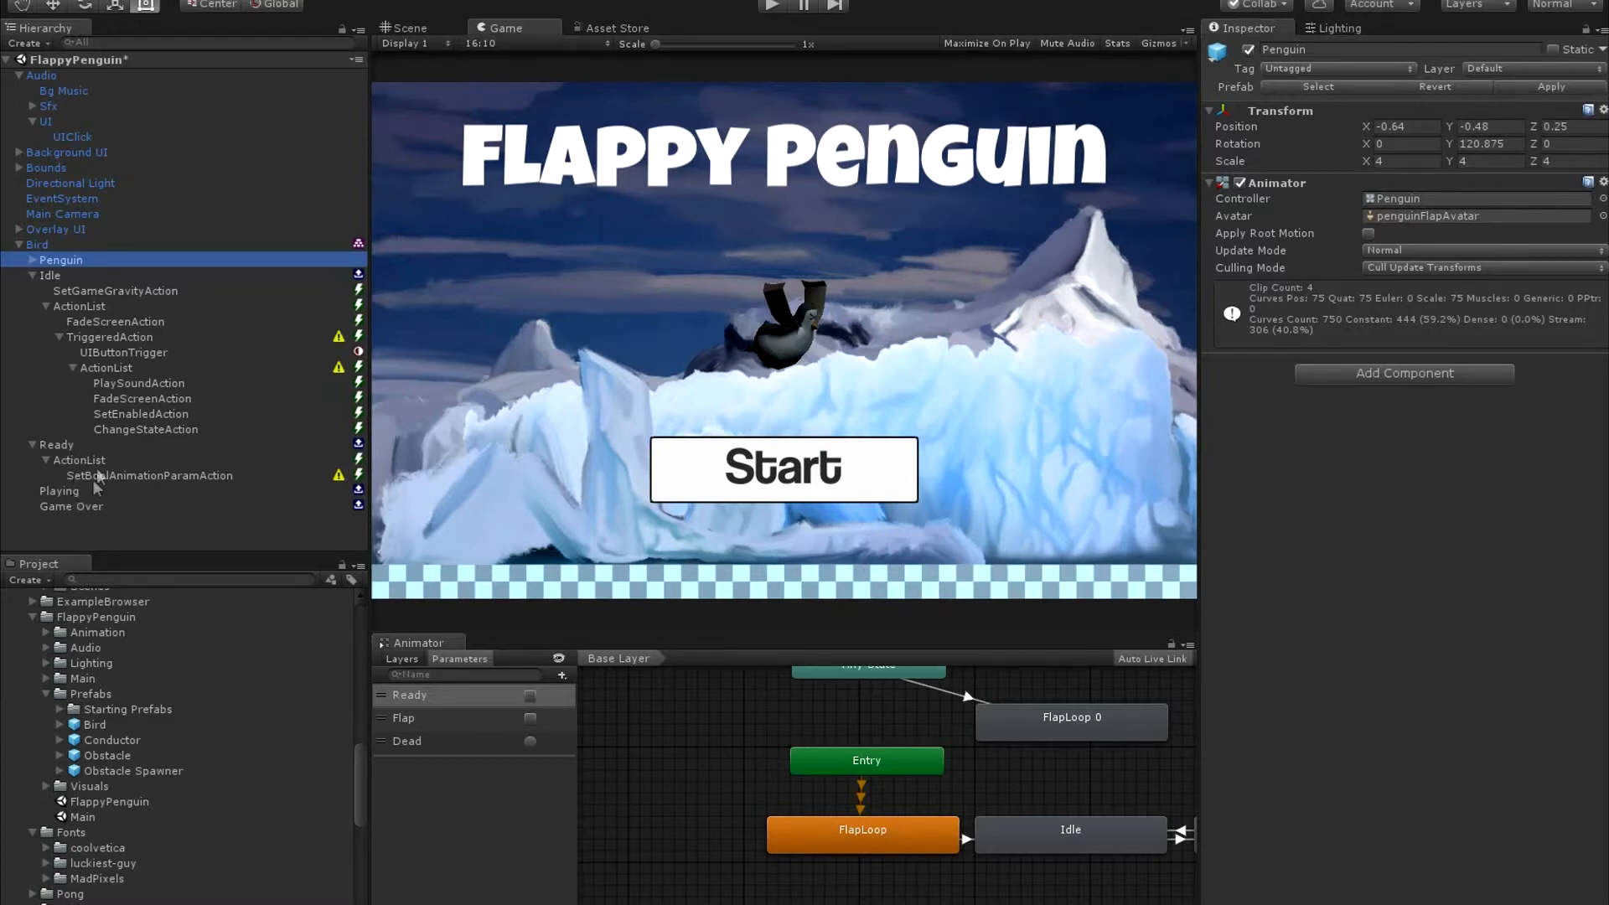
Set the Set Bool Animation Param action's parameter name to Ready and turn its value on.
click(141, 429)
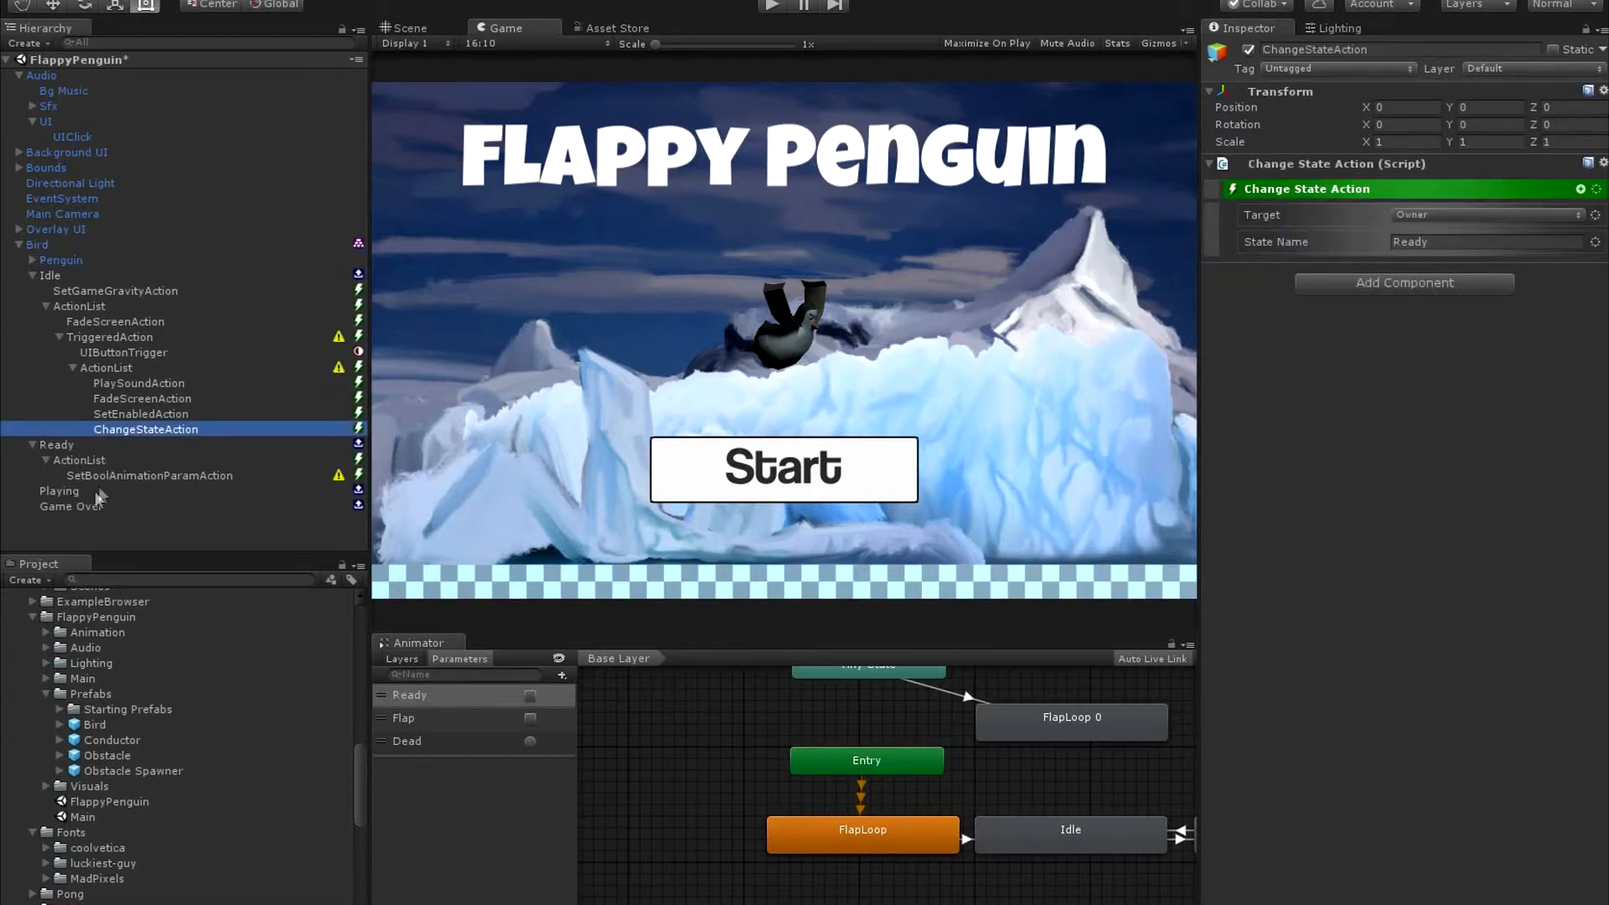
click(129, 476)
click(1465, 260)
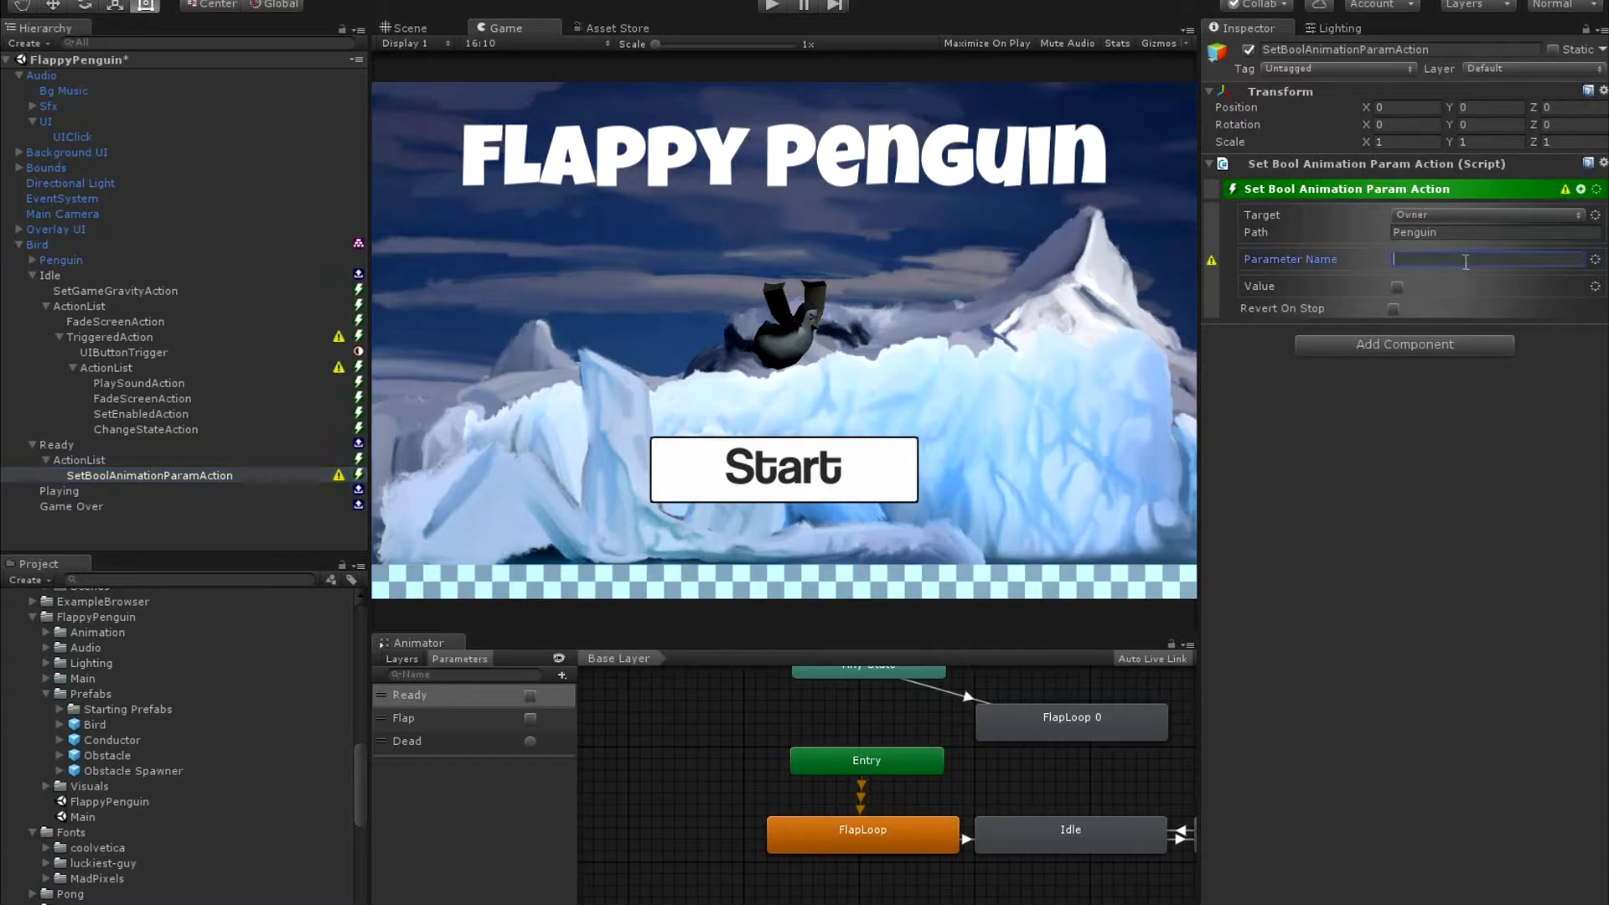
text(Ready)
click(1396, 288)
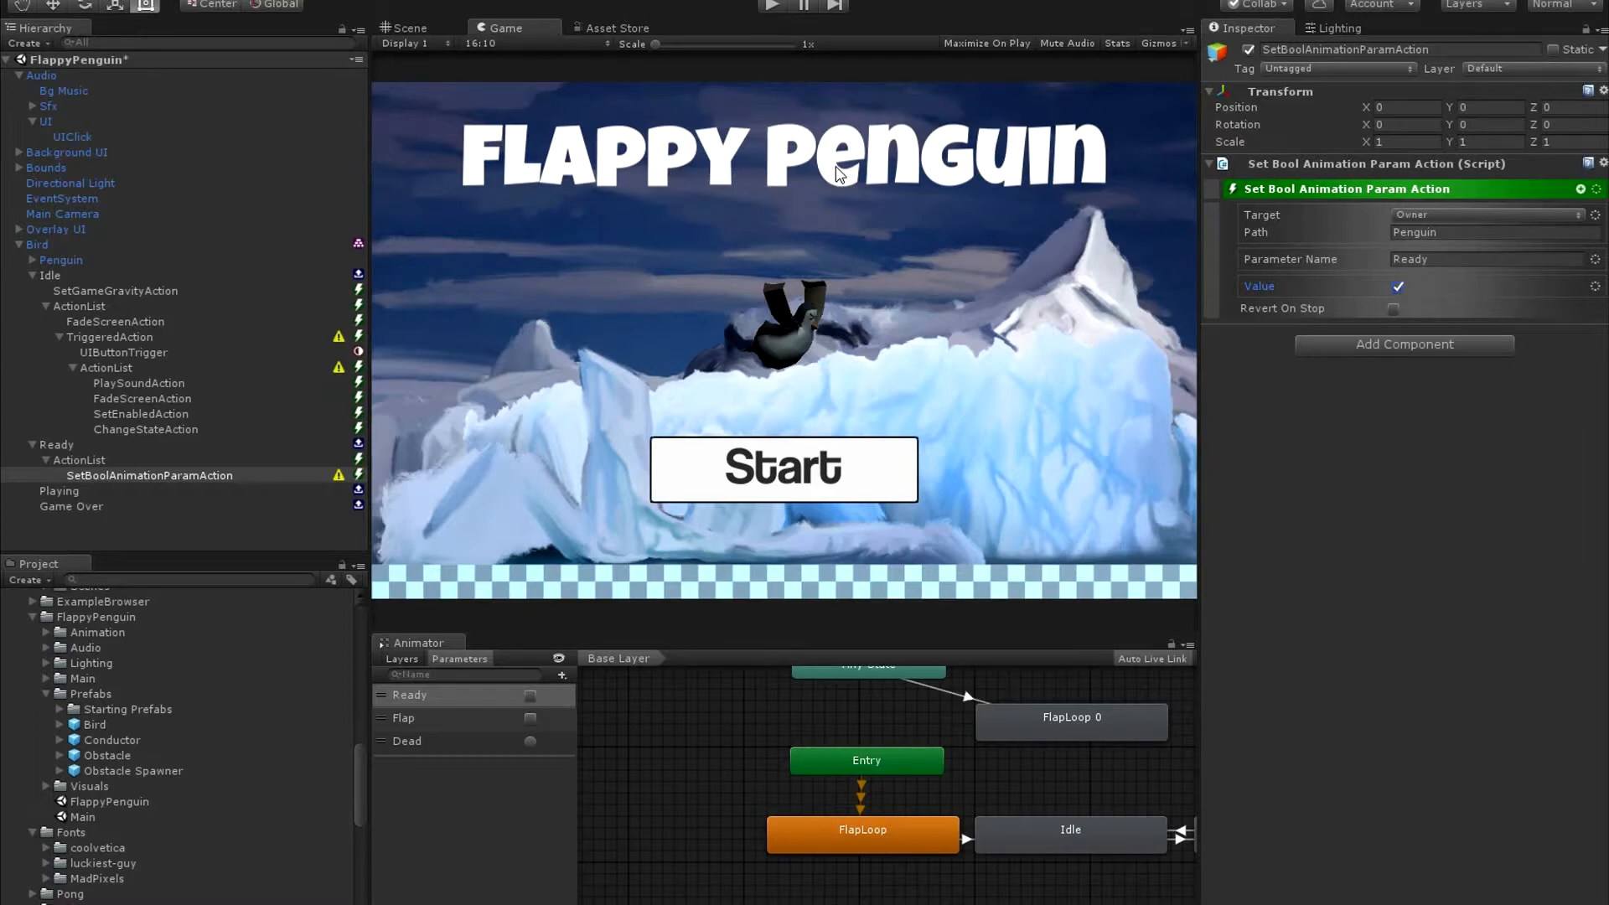
Add a Set UI Text action after the Set Bool Animation Param action in the Ready state's Action List.
click(1581, 190)
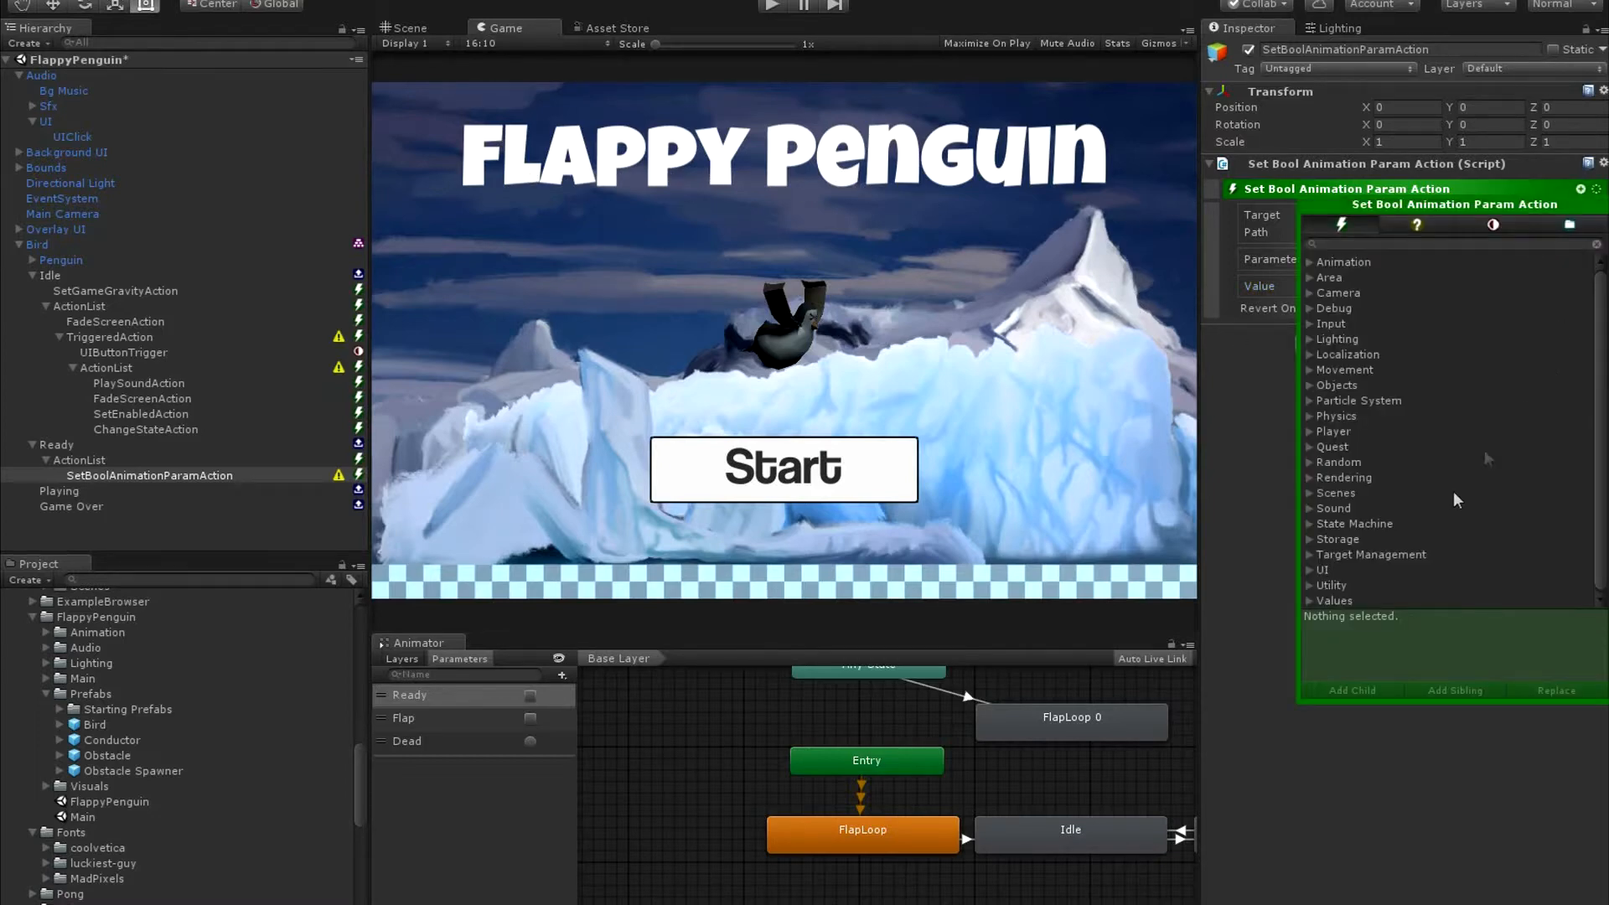
click(1320, 570)
click(1369, 564)
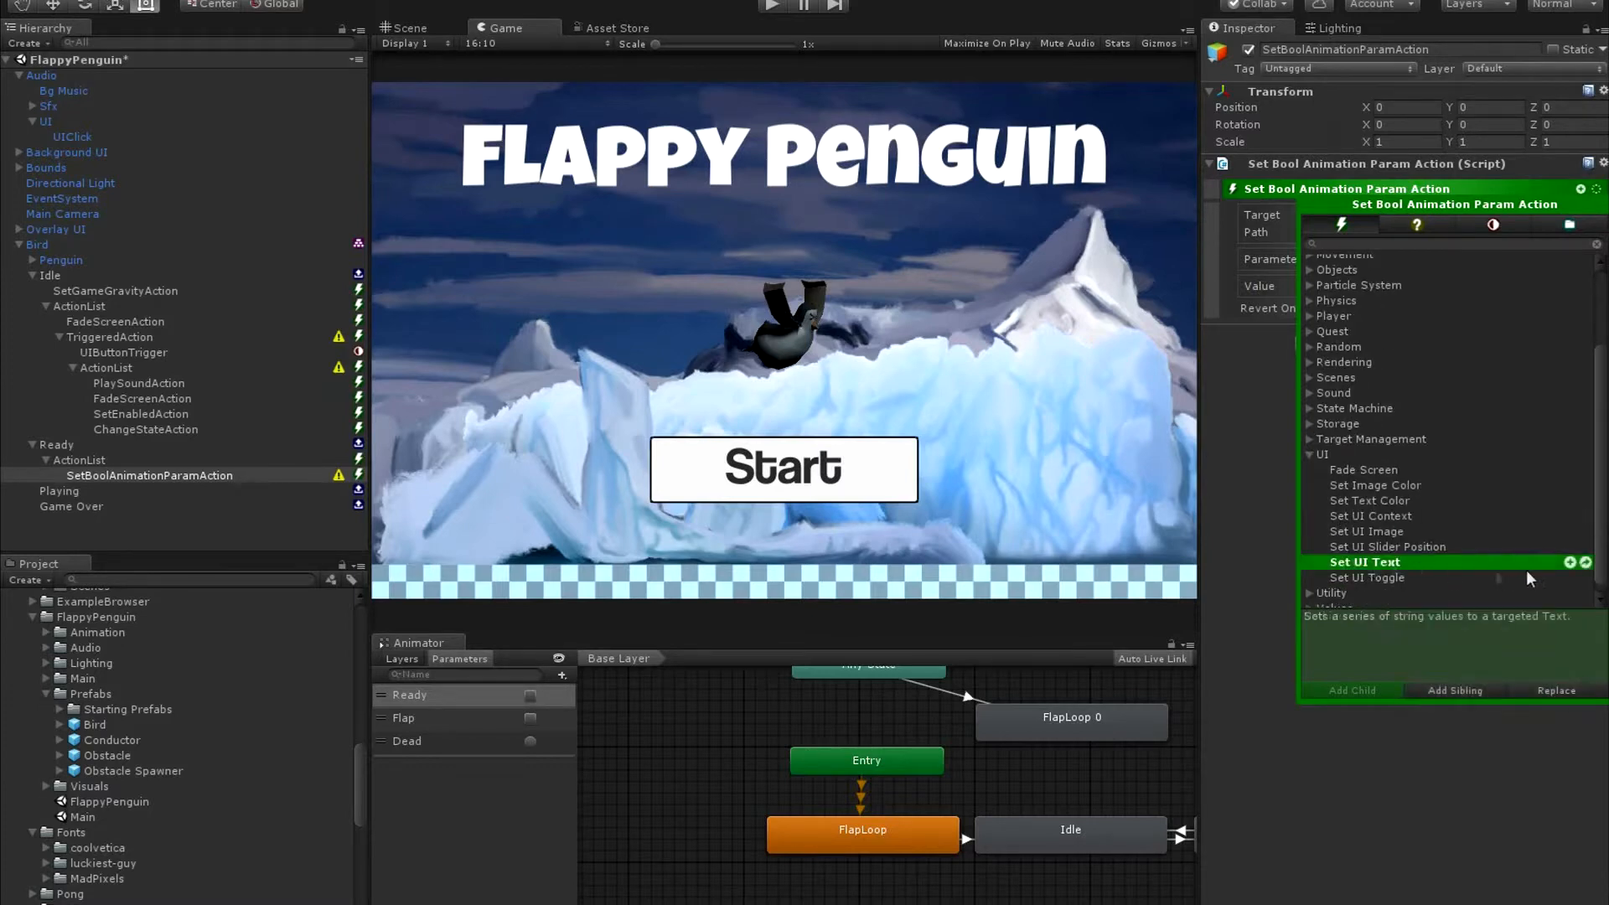
click(1571, 564)
Target the Ready state's Set UI Text action at the object named Score Text and set its body to Press Space to Flap.
click(145, 494)
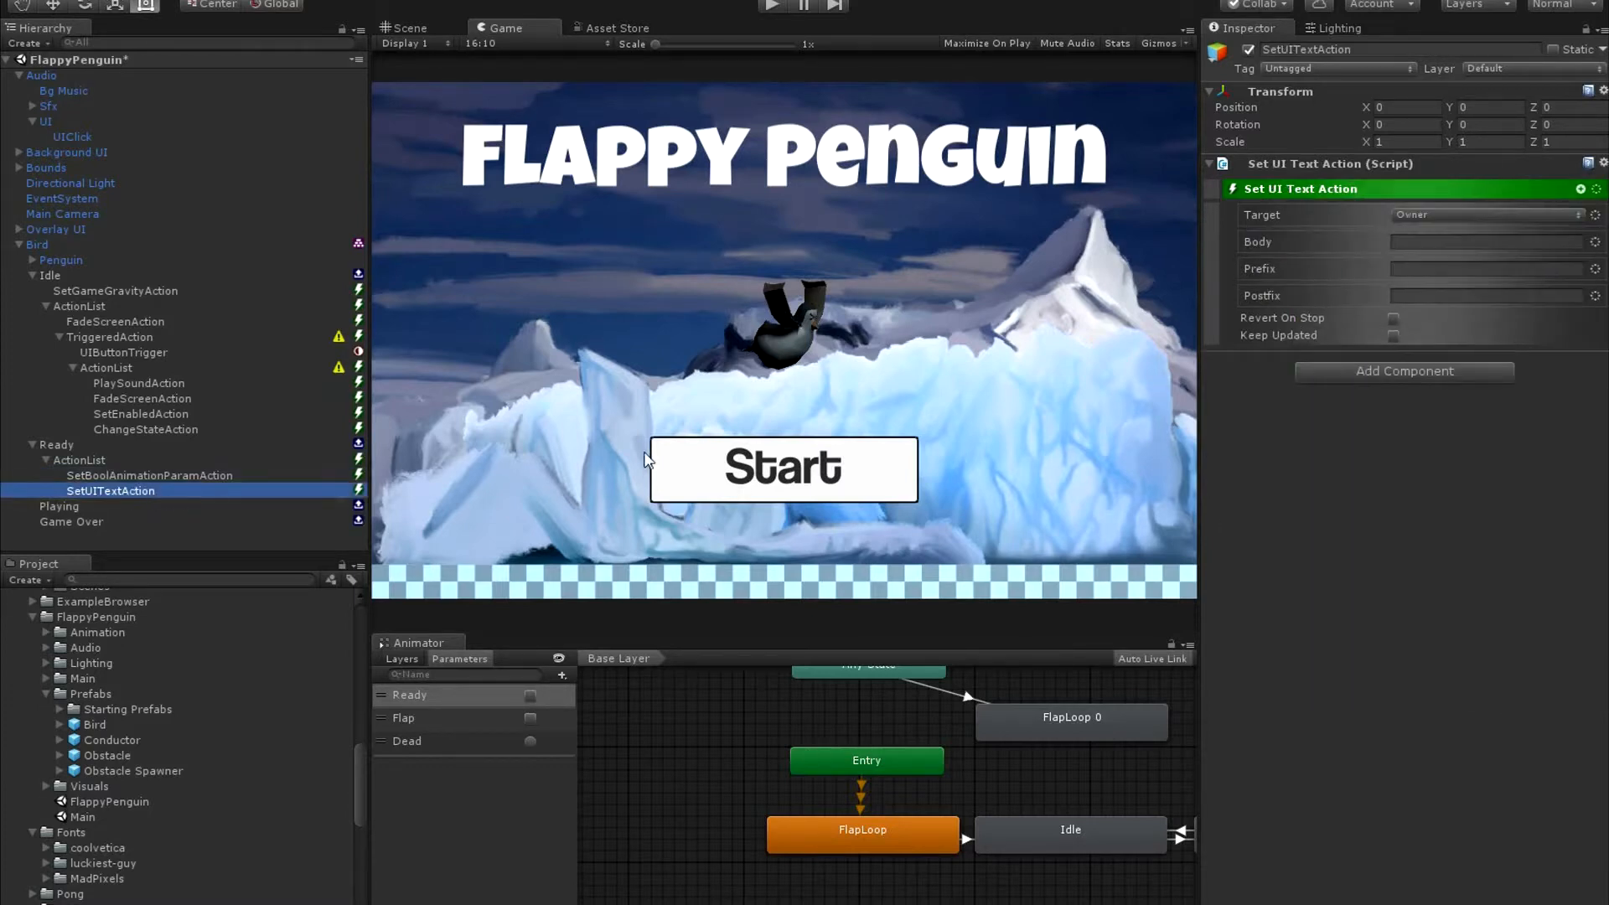
click(1542, 215)
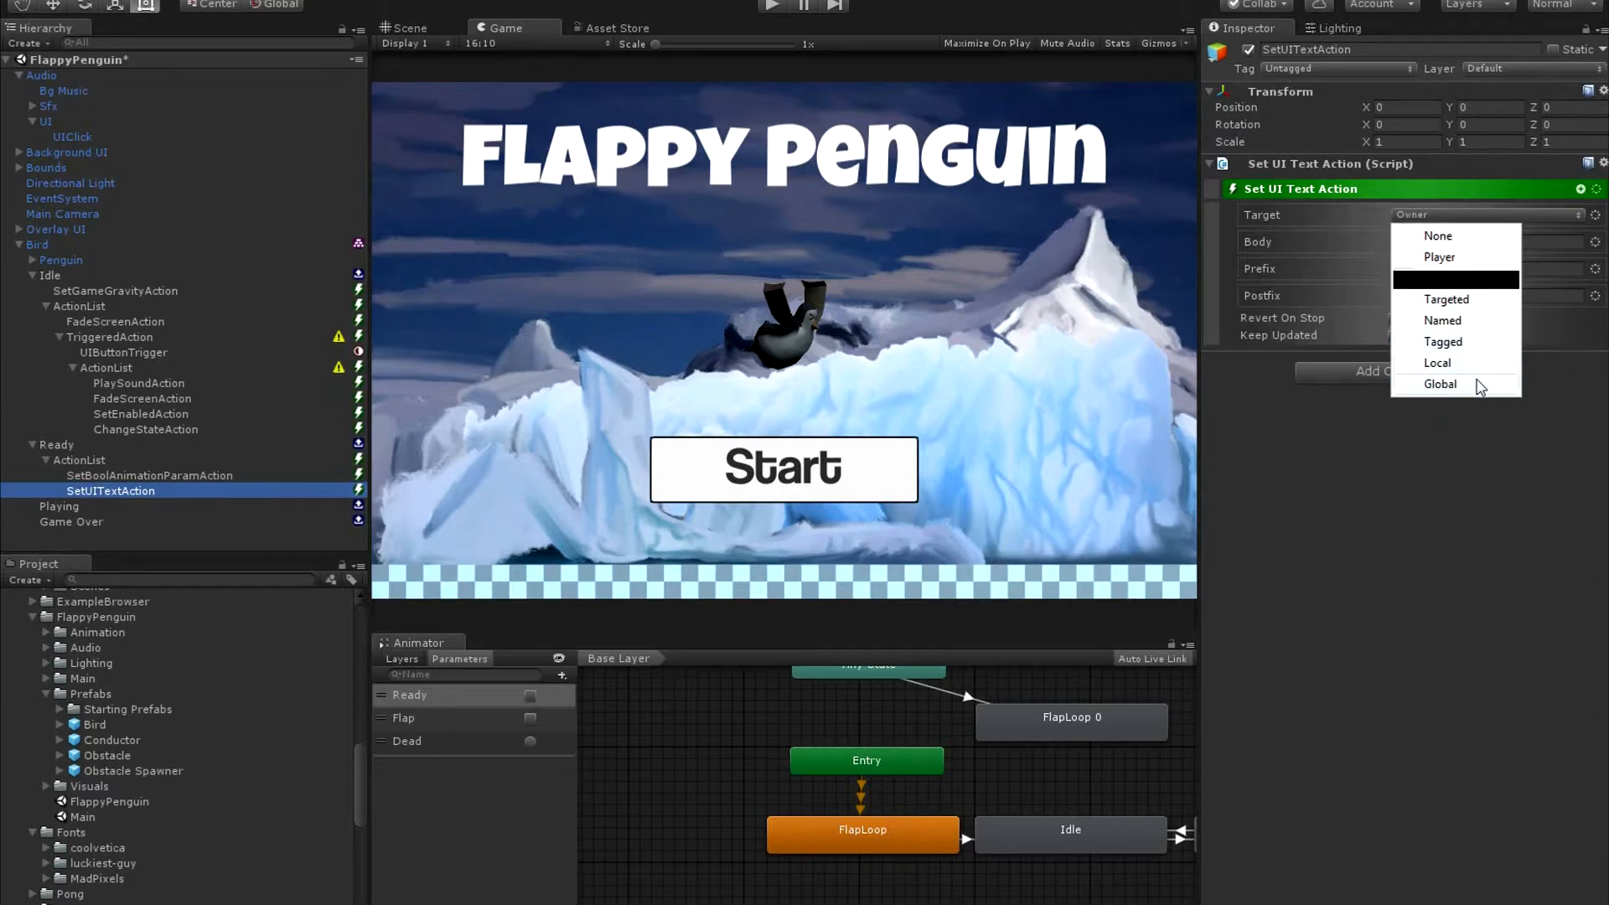
click(1465, 326)
click(1473, 218)
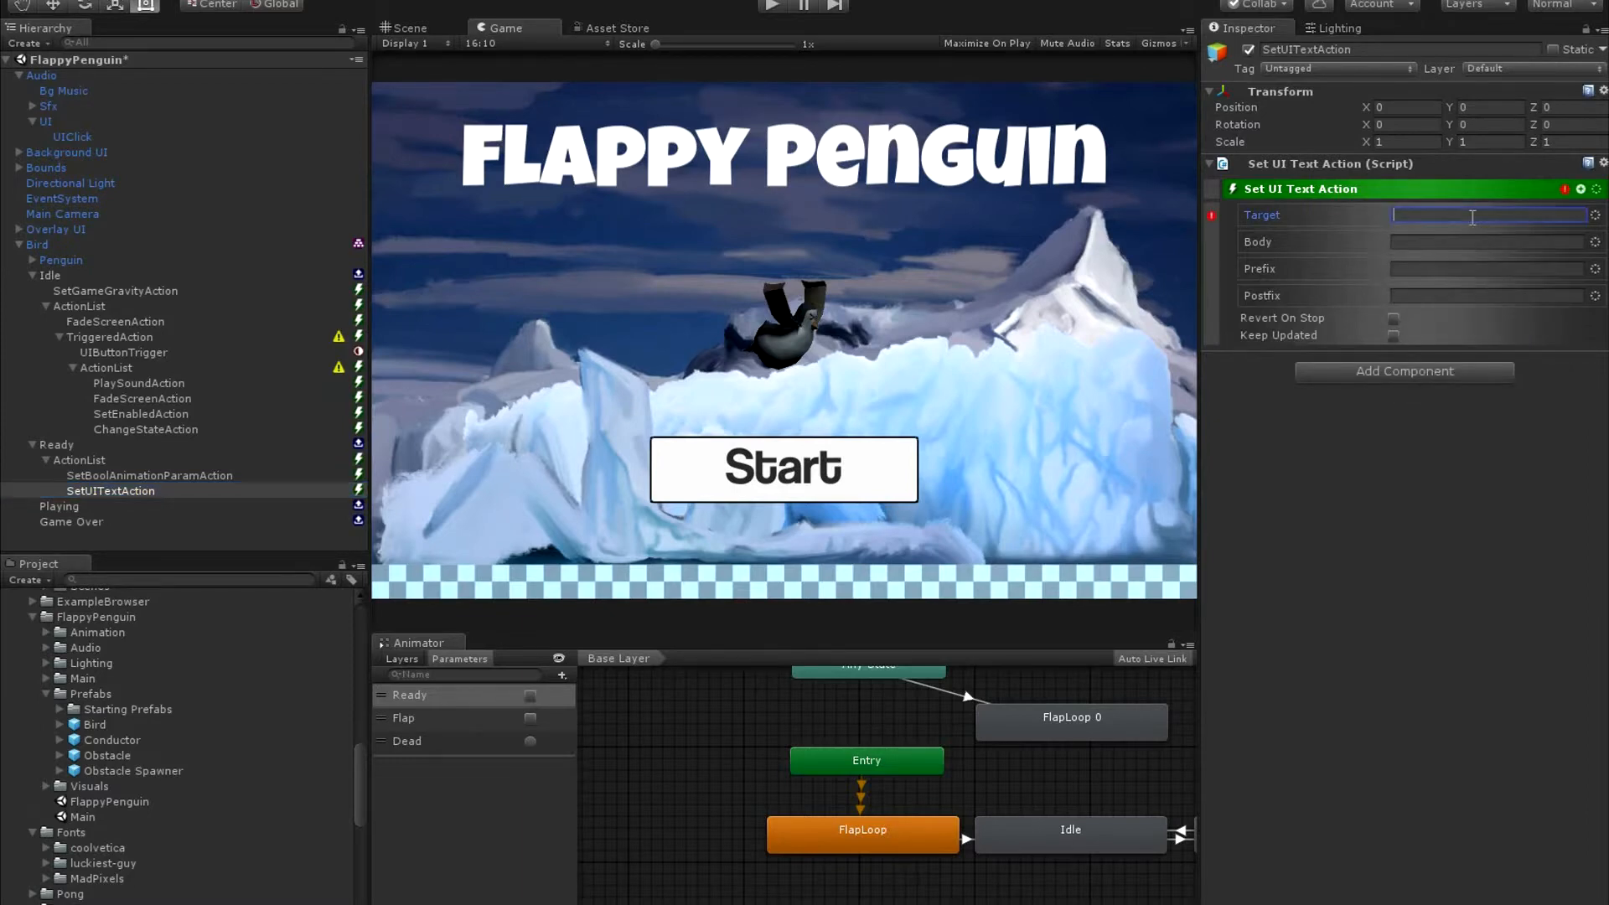
text(Score Text)
click(1507, 240)
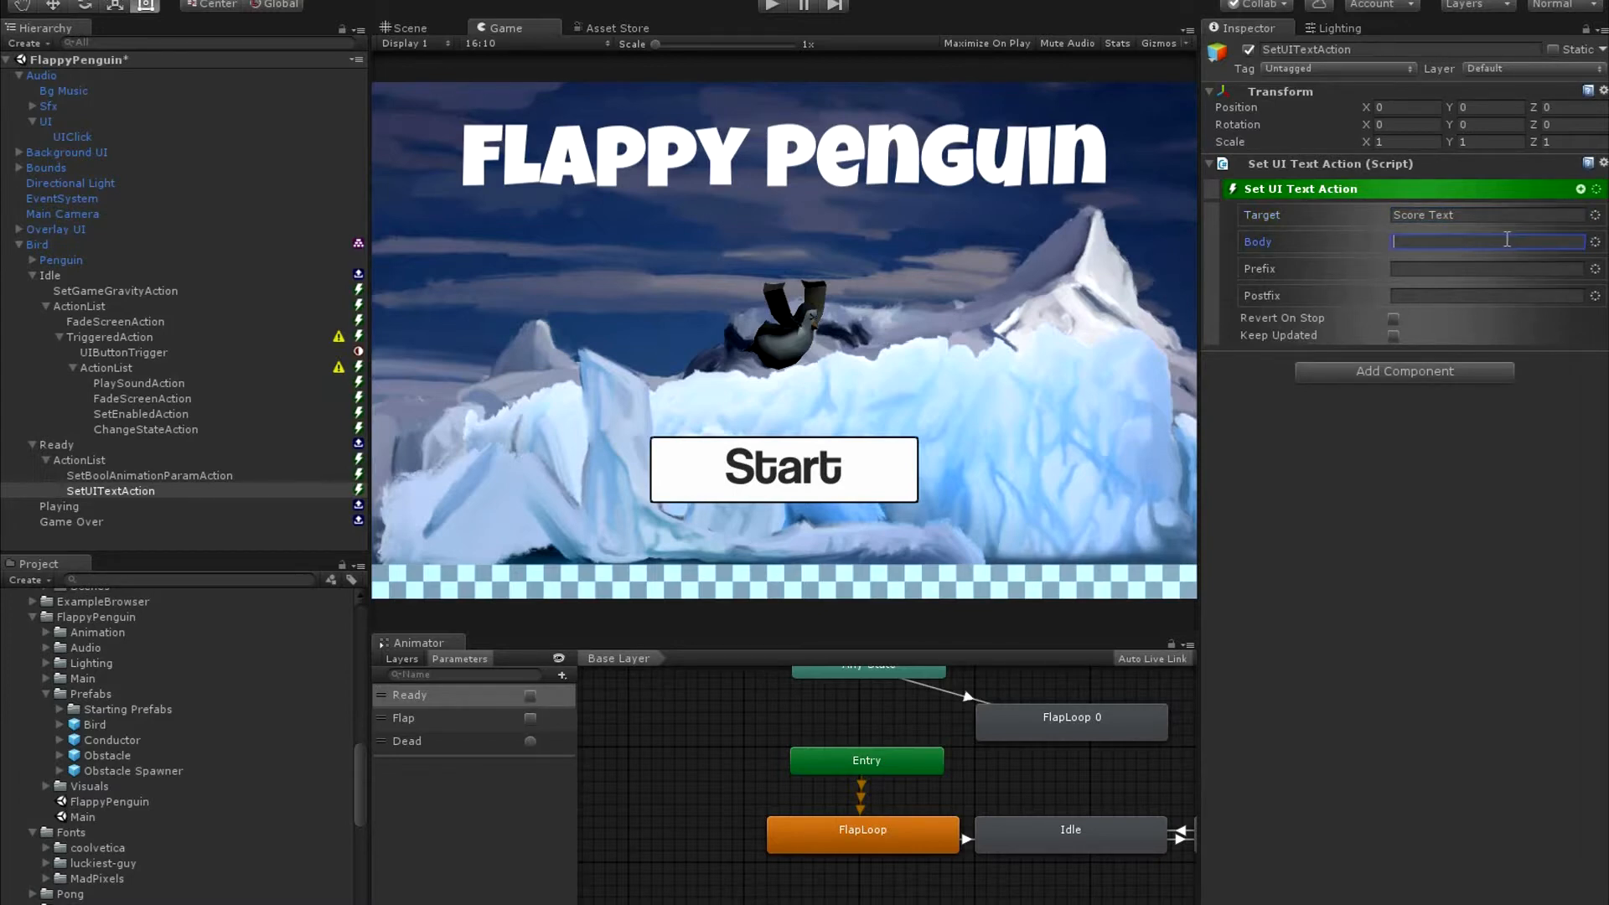
text(Press Space to Flap)
Add a Fade Screen action after the Set UI Text action in the Ready state's Action List.
click(1581, 189)
text(fad)
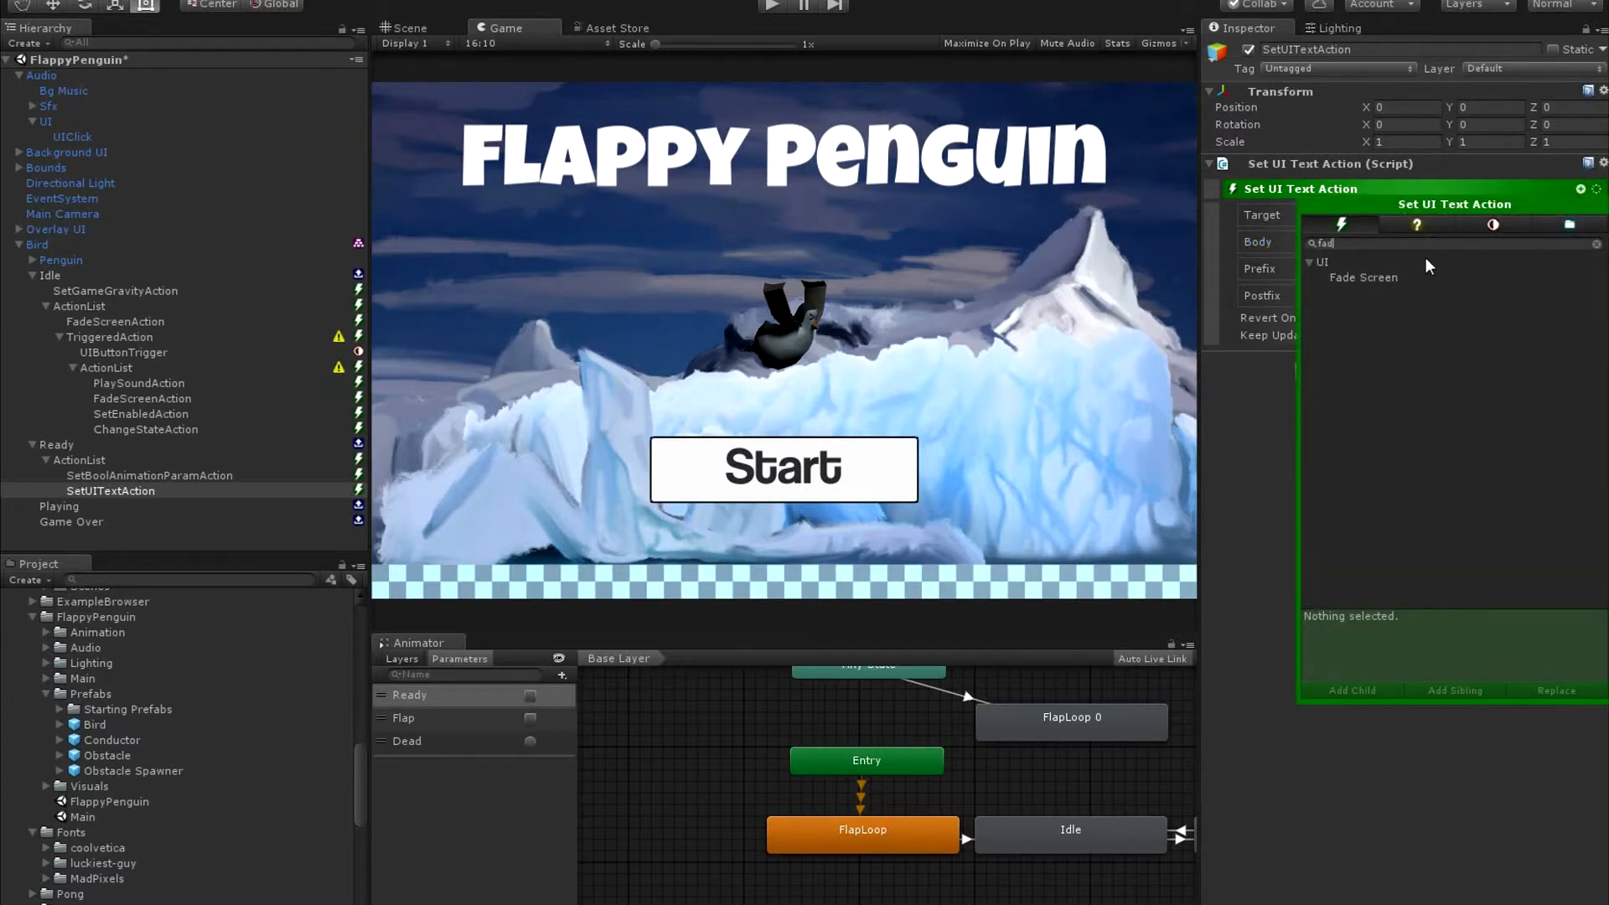
click(1471, 280)
click(1584, 277)
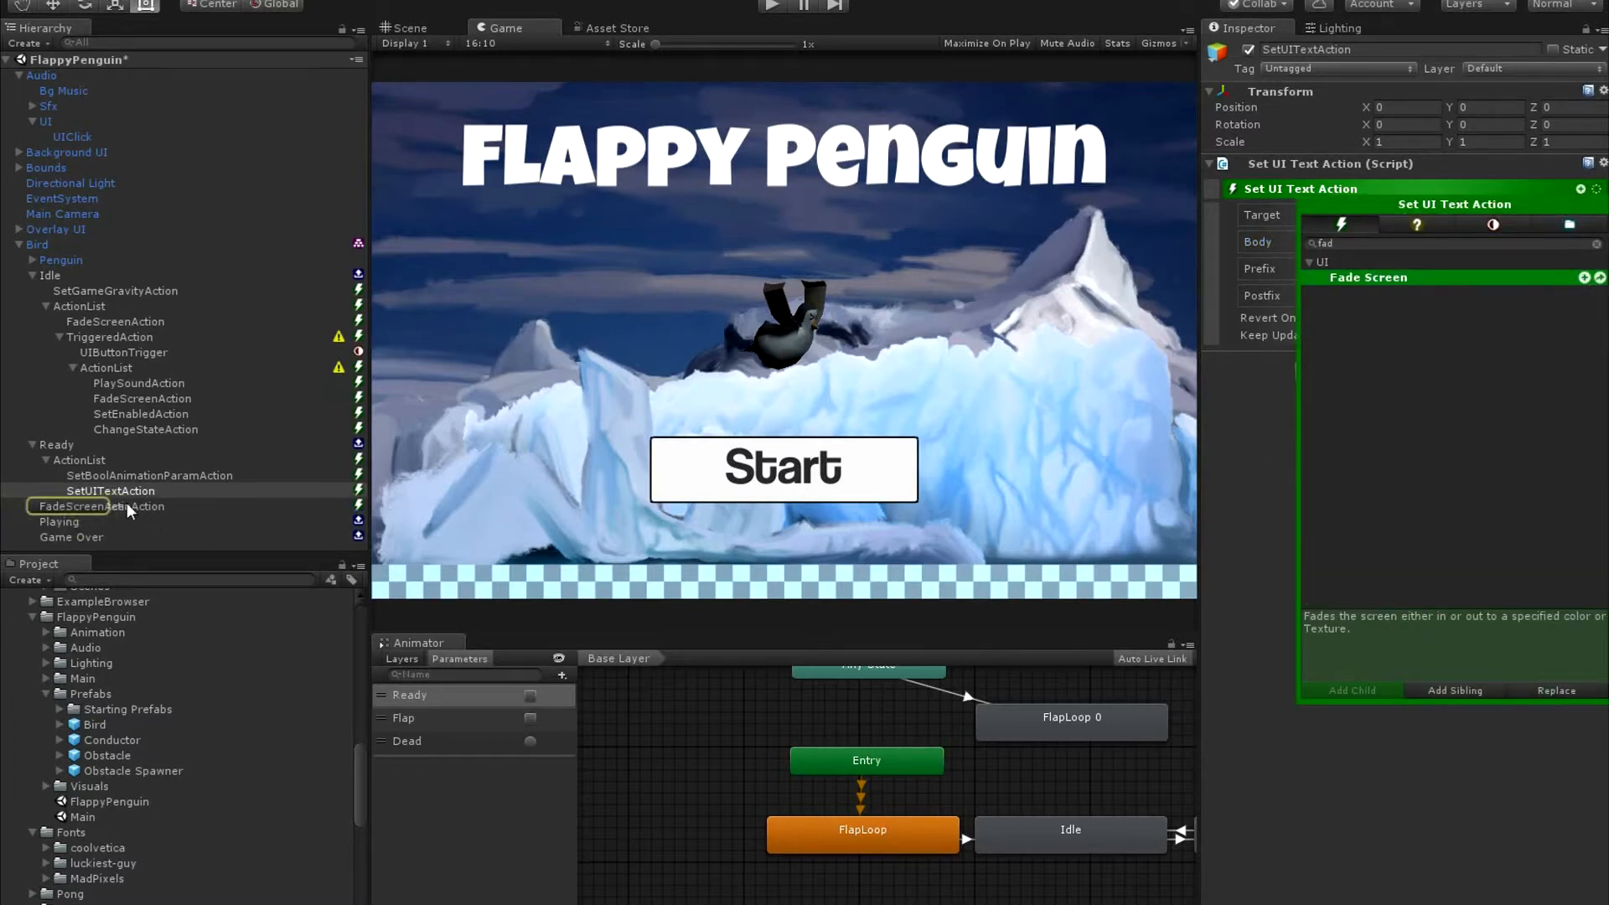
key(Return)
Set the Ready state's Fade Screen action to fade type In with duration 1 and a rising curve.
click(1454, 209)
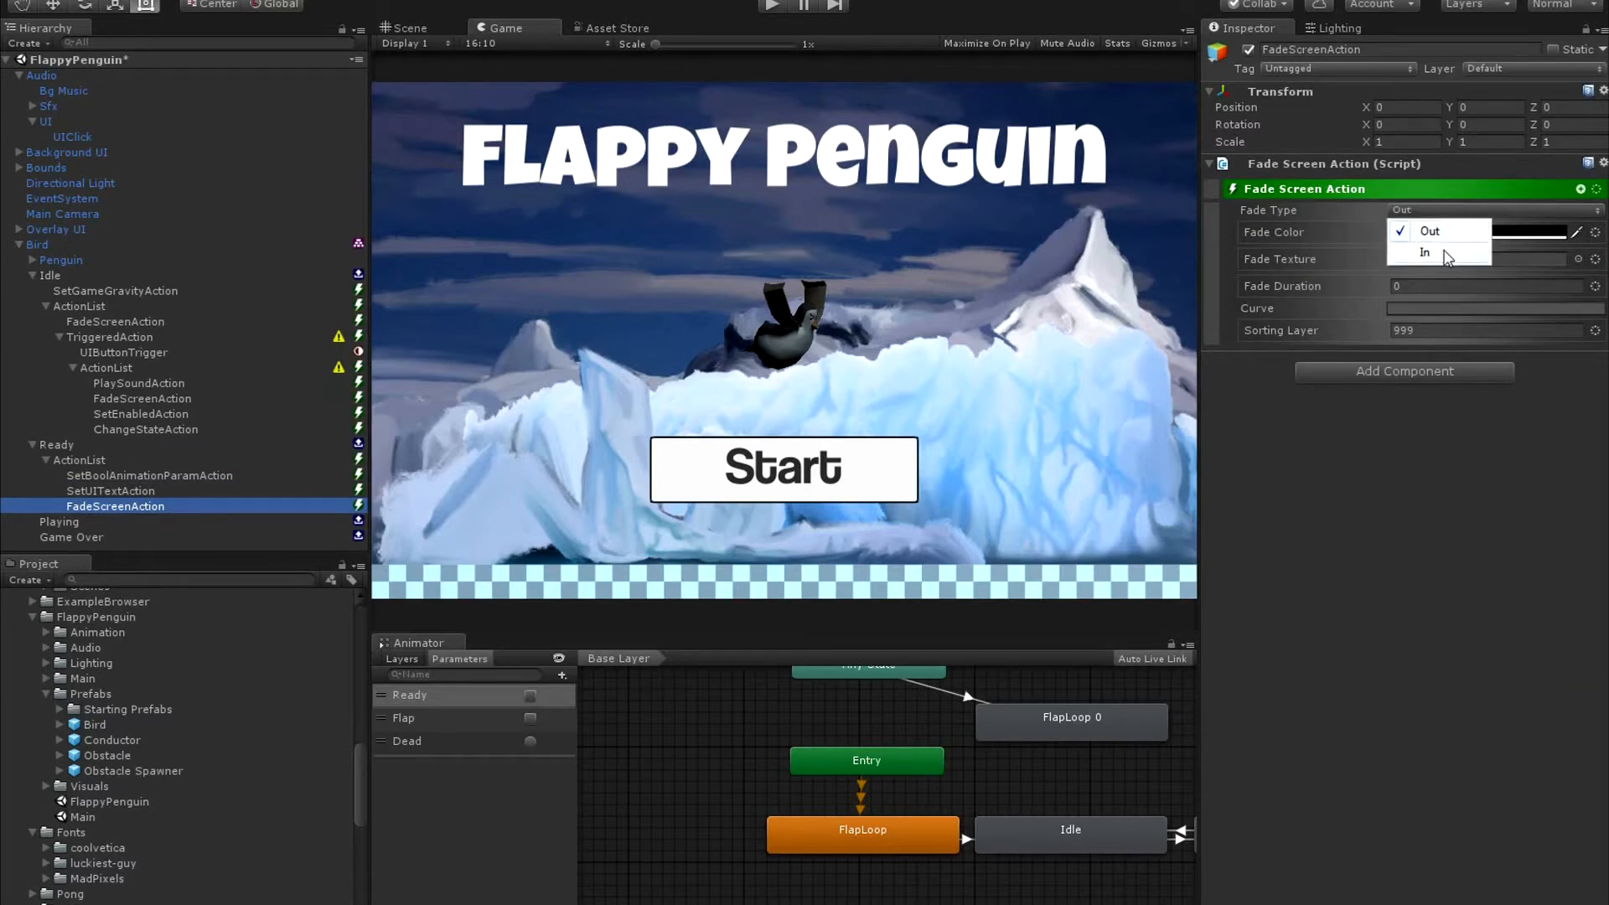
click(1448, 253)
click(1433, 285)
text(1)
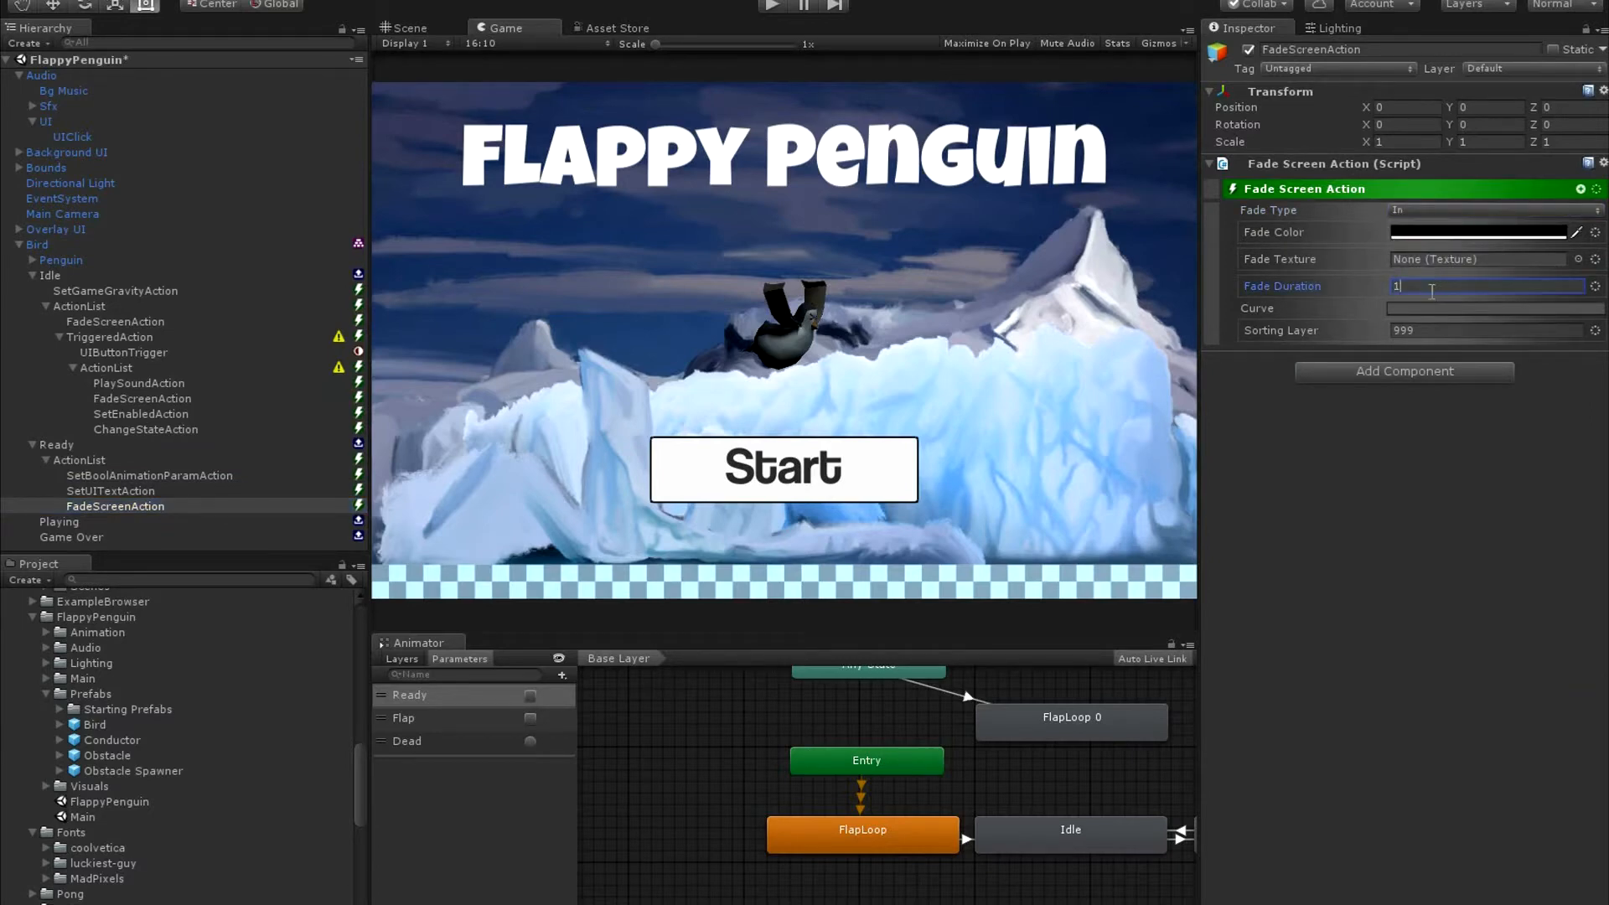
click(1430, 308)
click(801, 578)
click(1458, 558)
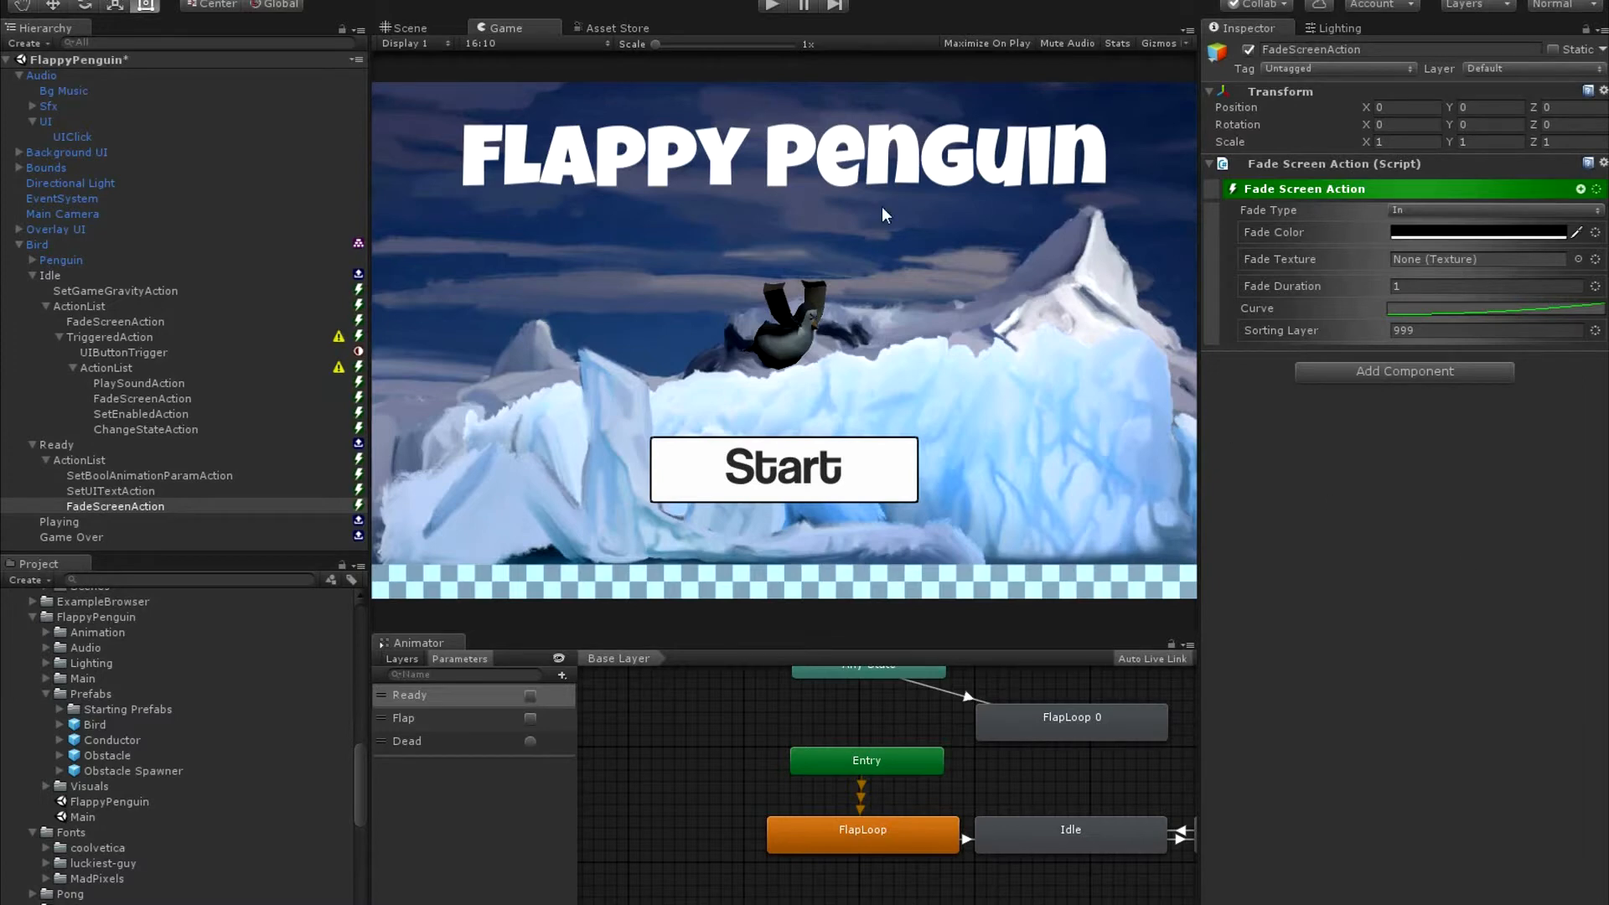
Compare the Background UI canvas with its render camera set to None and to Main Camera, leaving Main Camera assigned.
click(84, 154)
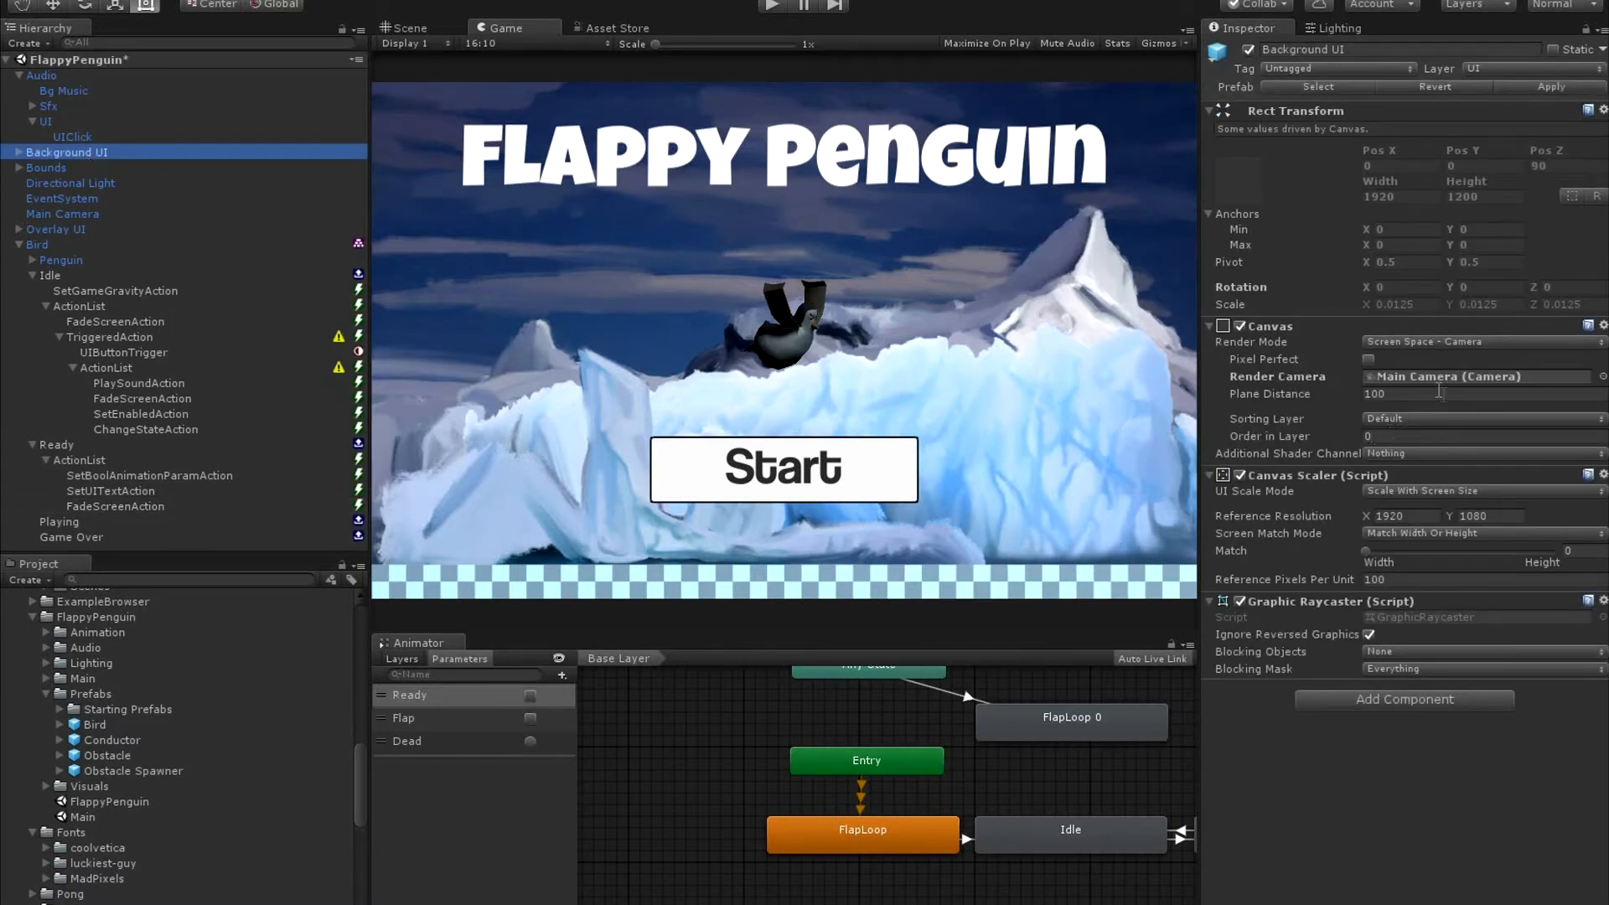
click(1602, 376)
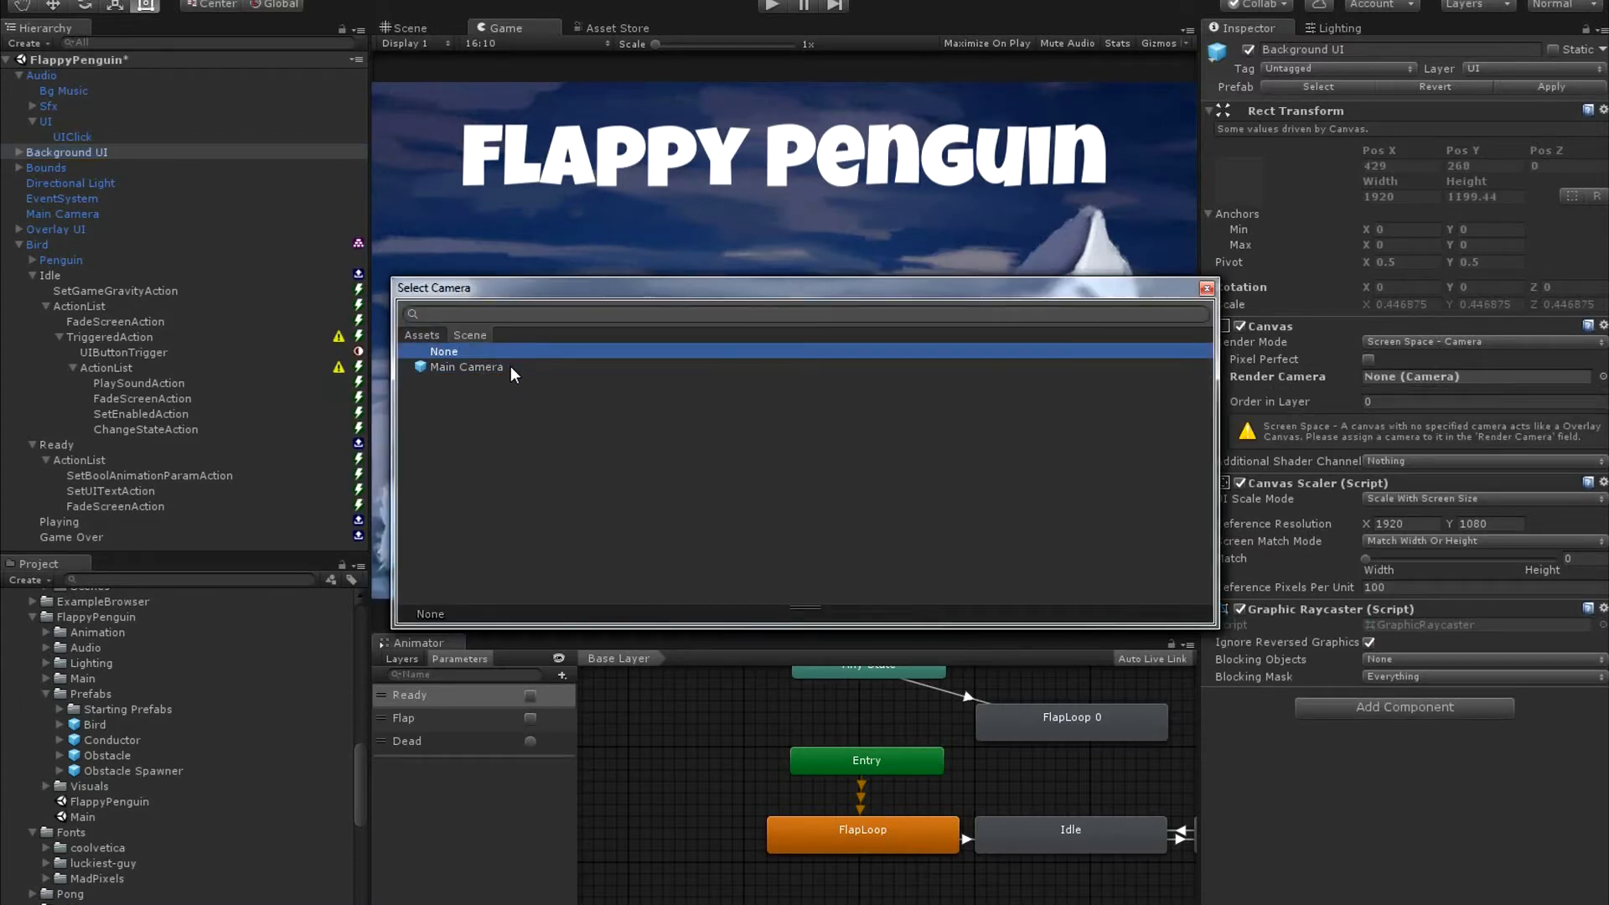
drag(689, 290, 682, 512)
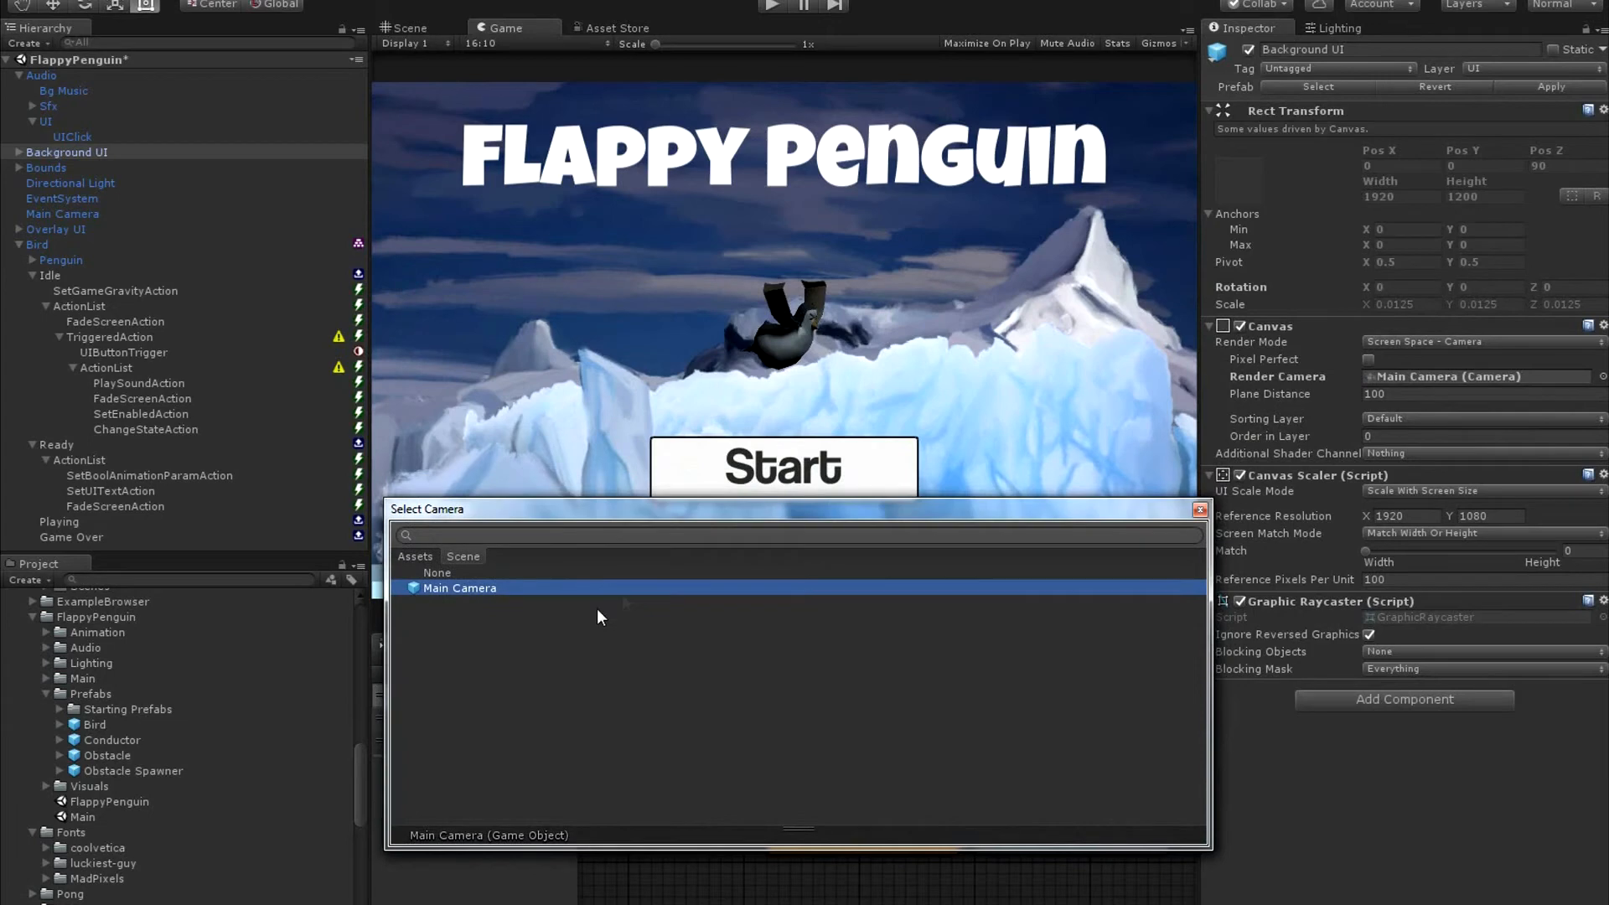
click(491, 573)
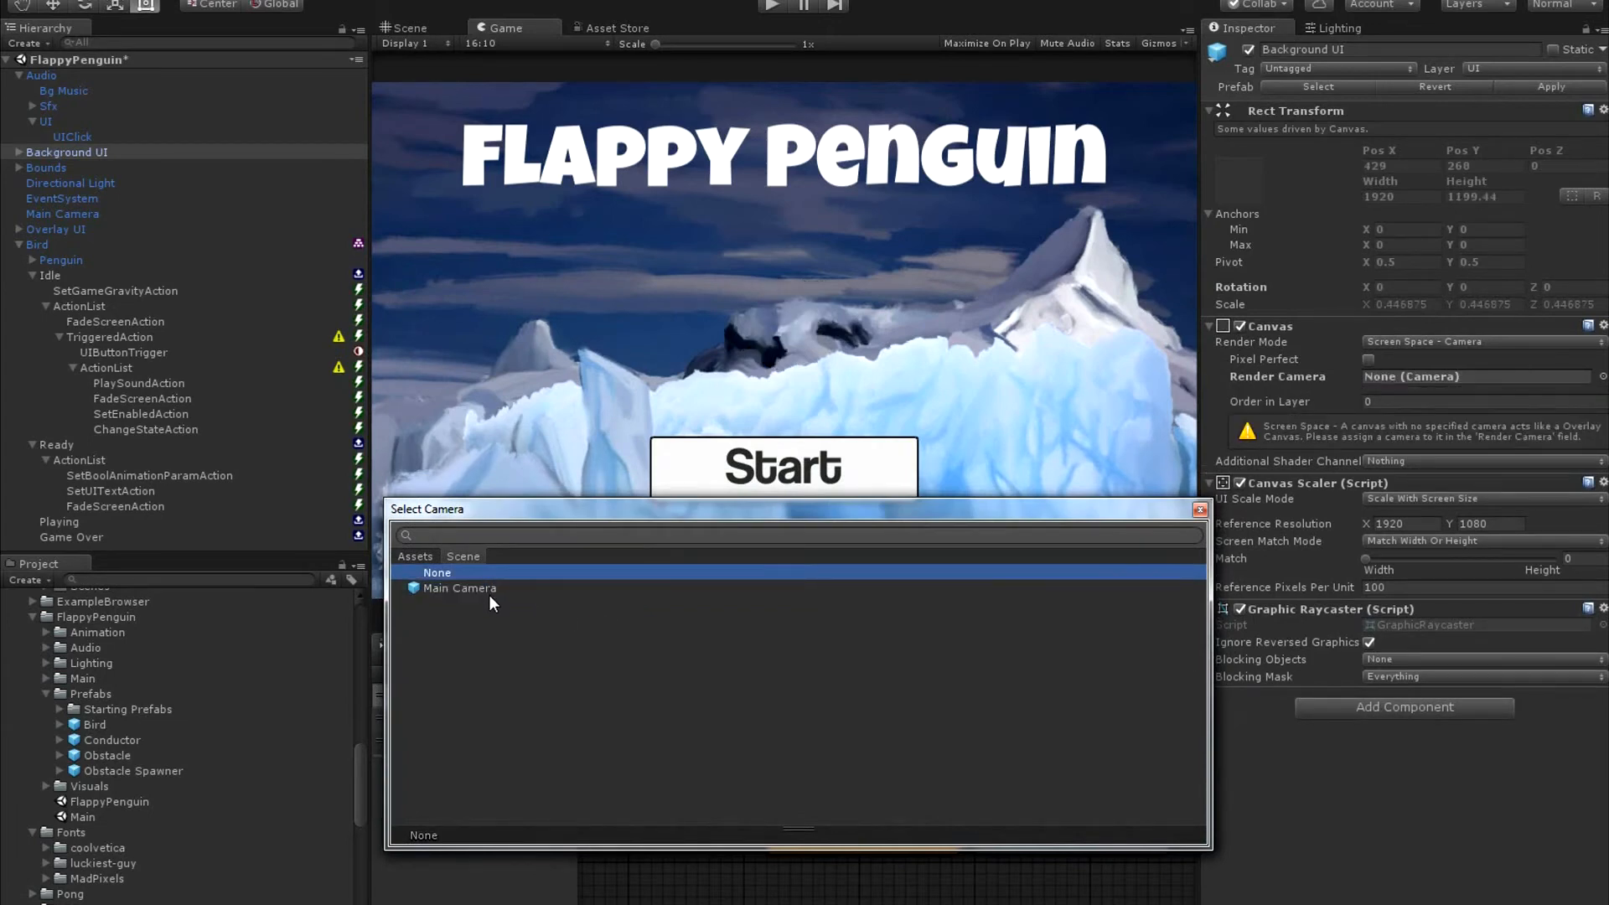
click(487, 590)
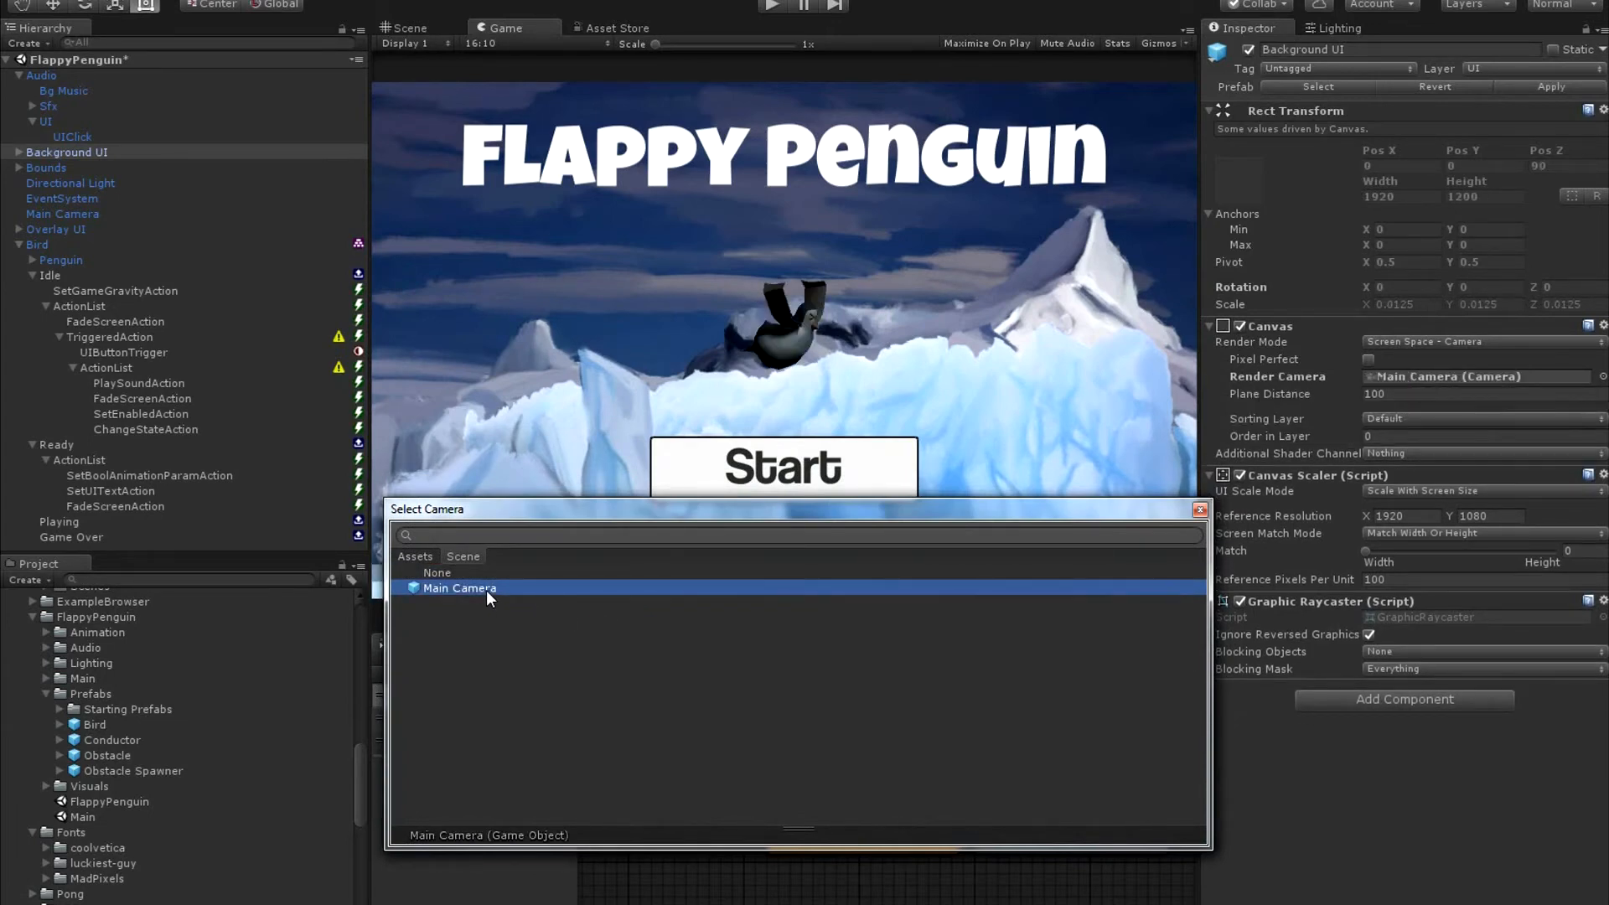
double_click(486, 590)
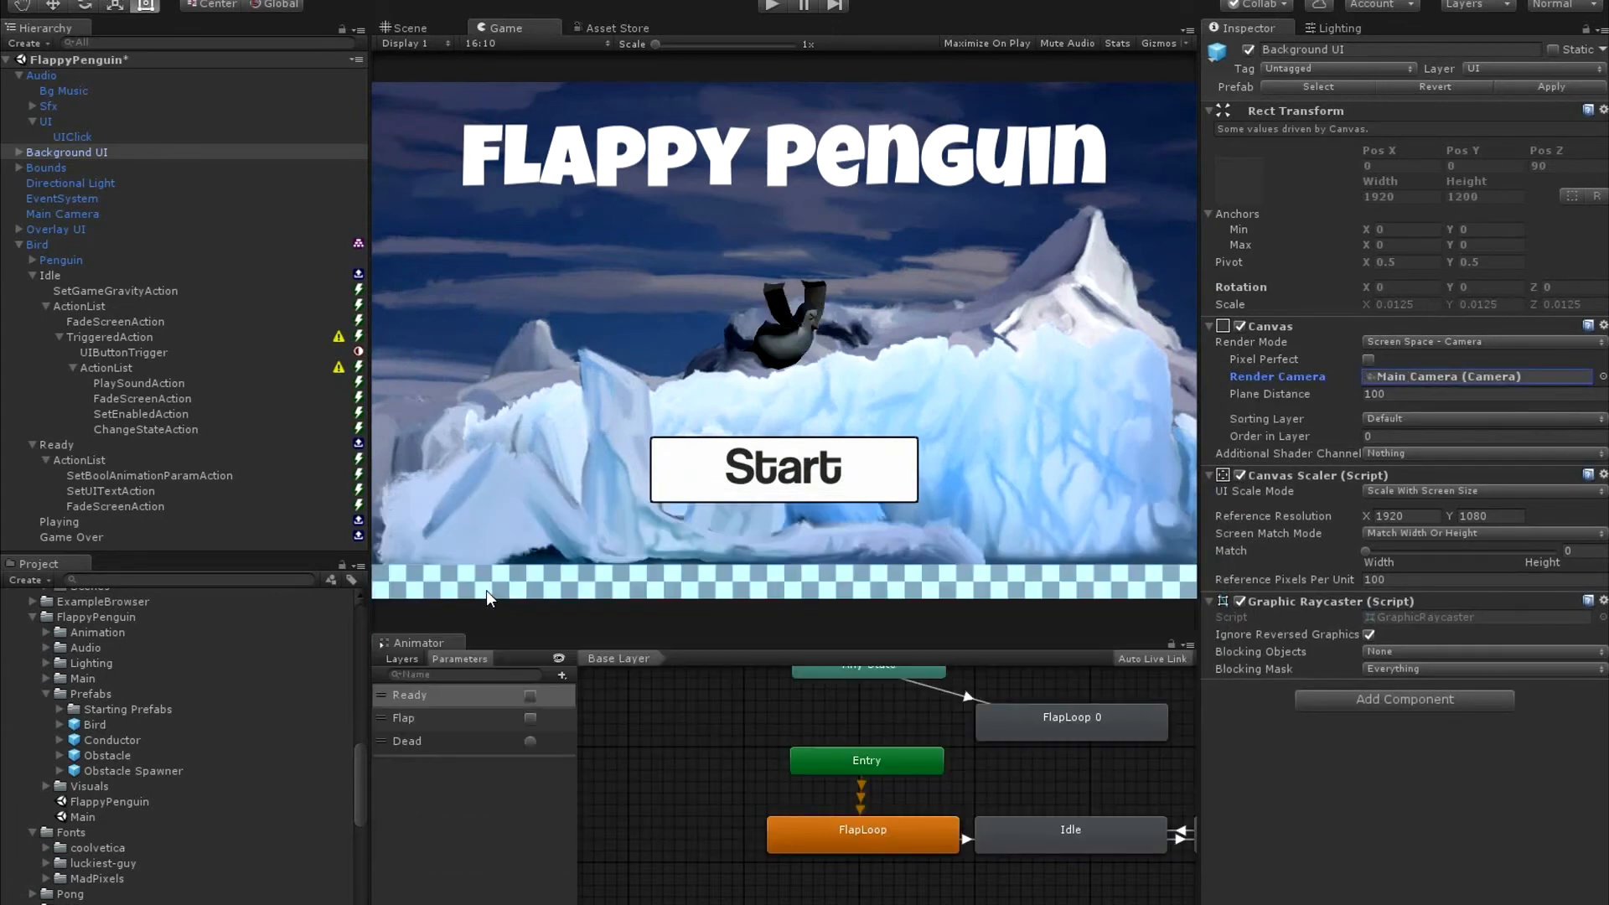
Choose Idle as the initial state of the Bird's State Machine.
click(145, 247)
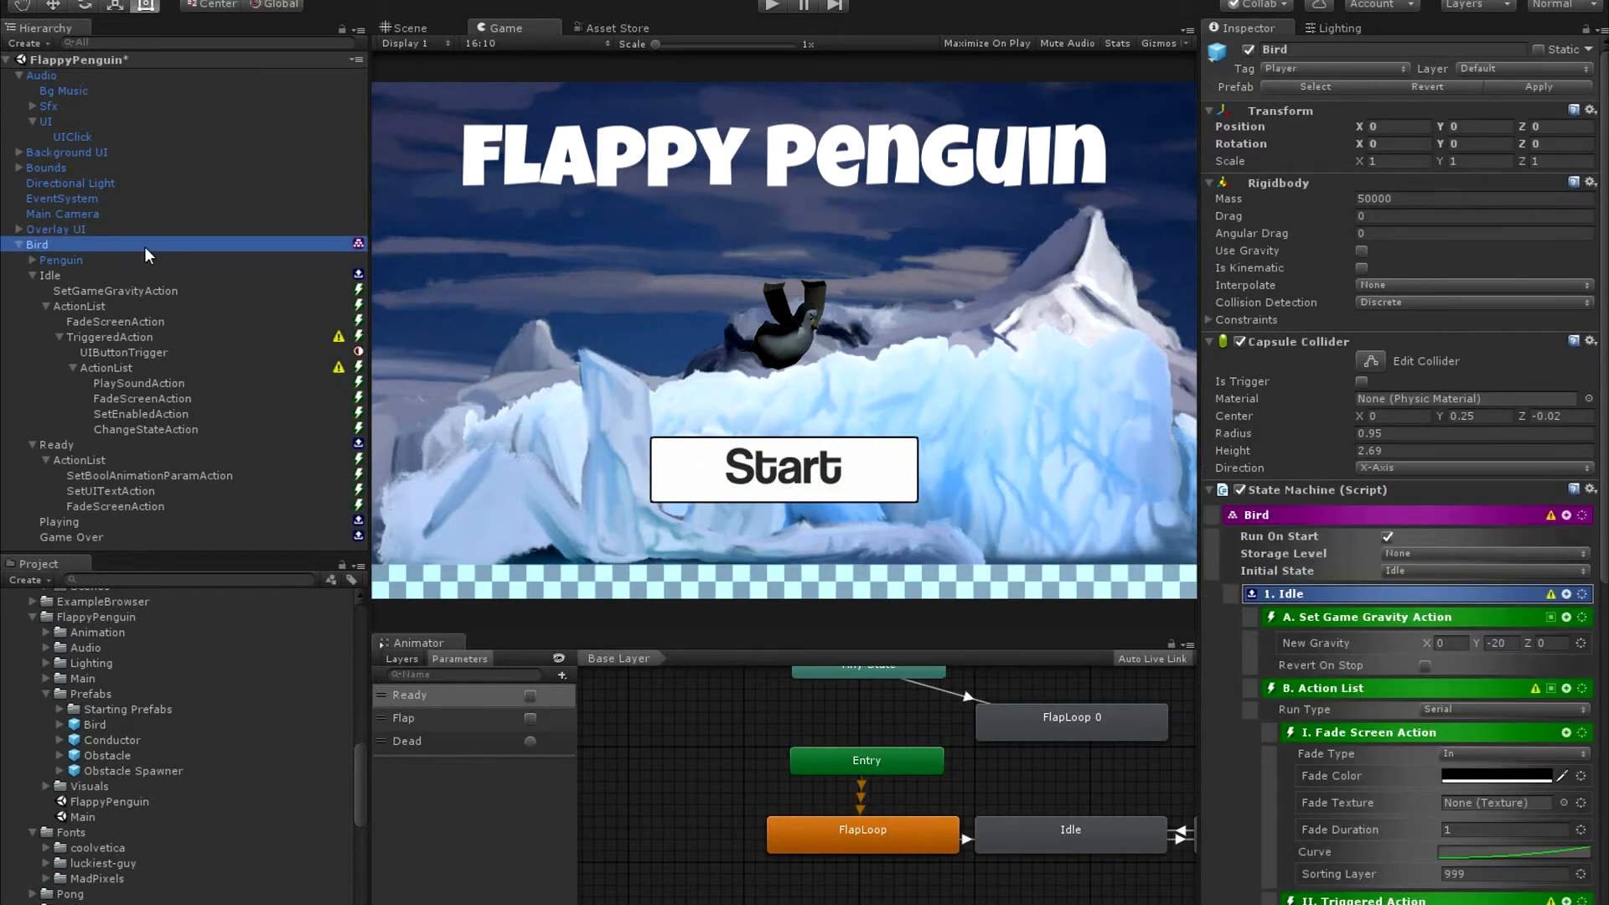
scroll(1274, 520, down, 2)
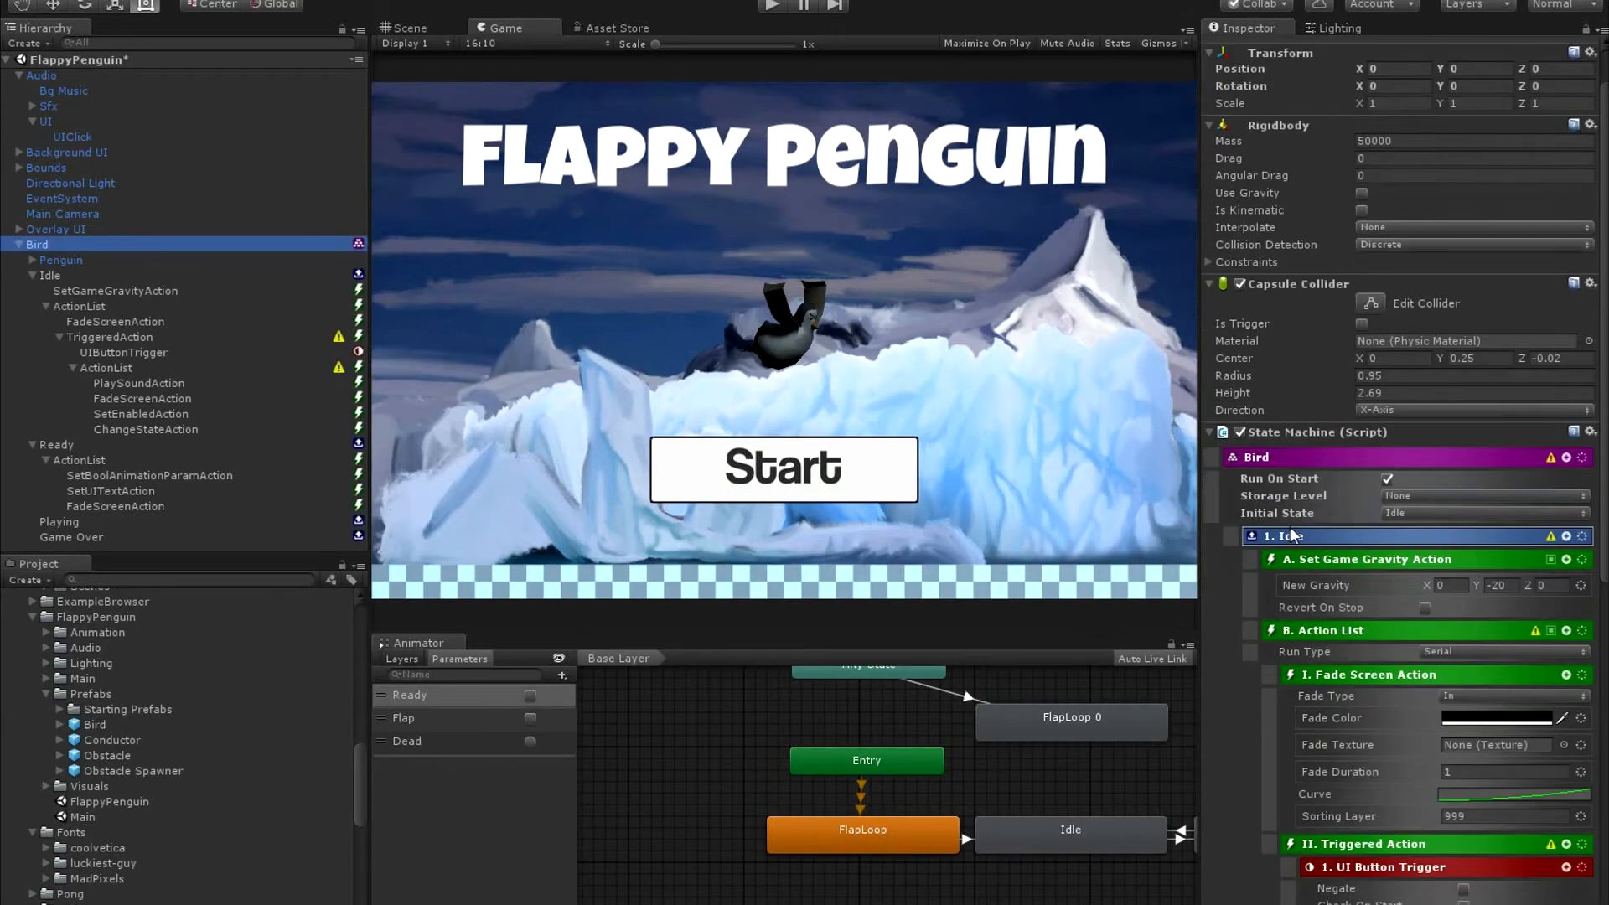
click(1435, 518)
click(1423, 560)
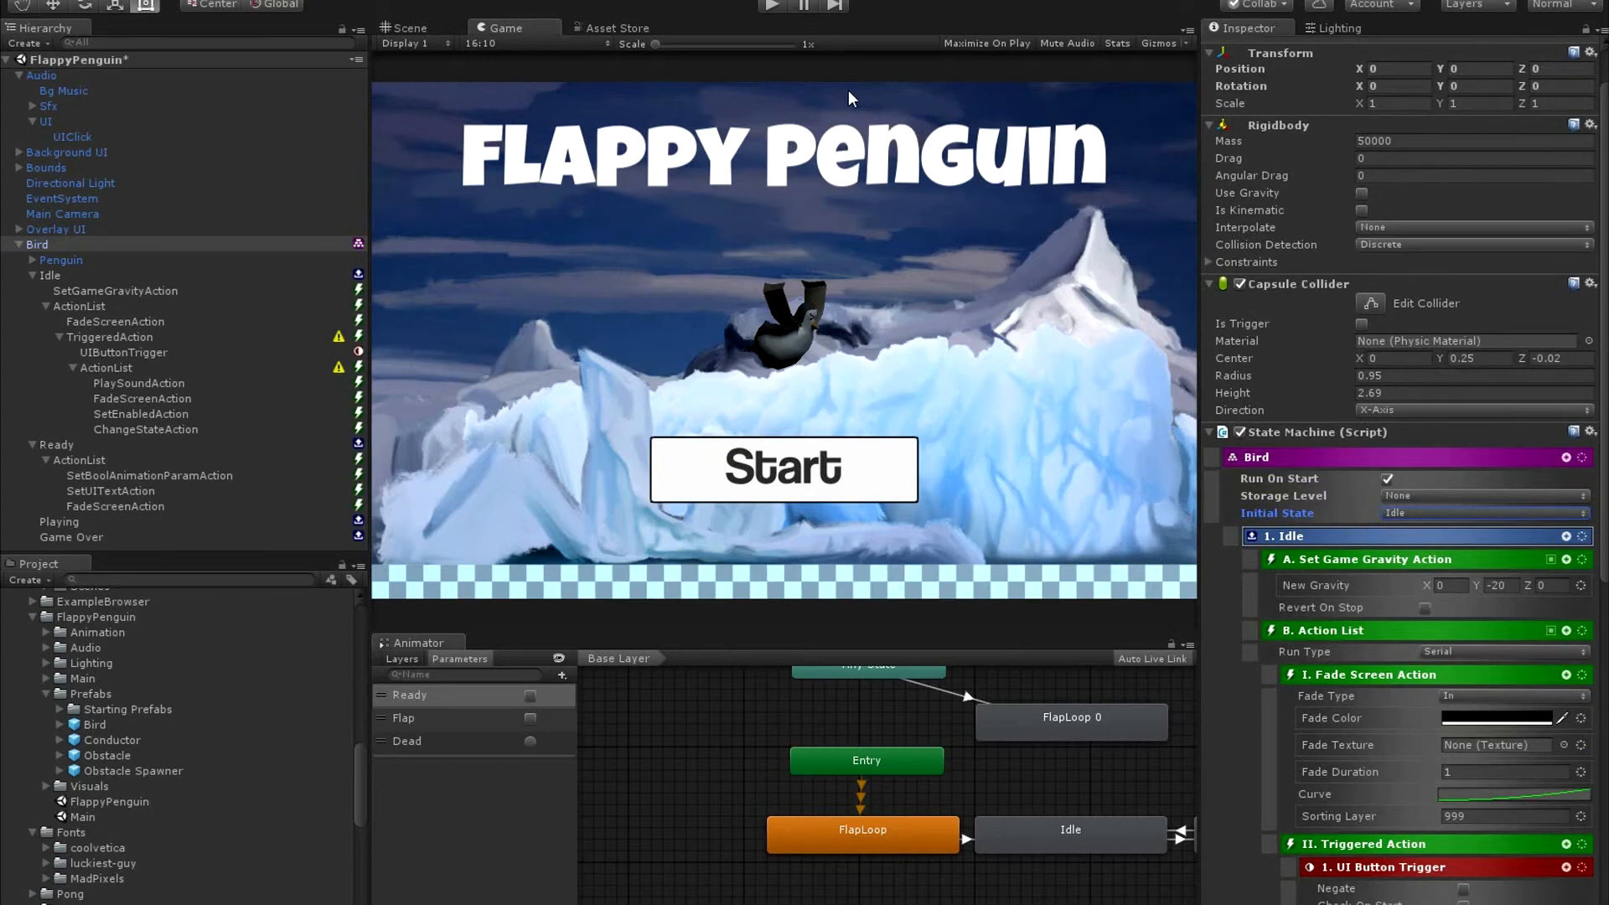
Run the game, use its Start button to test the transition from Idle to Ready, and stop playback.
click(767, 9)
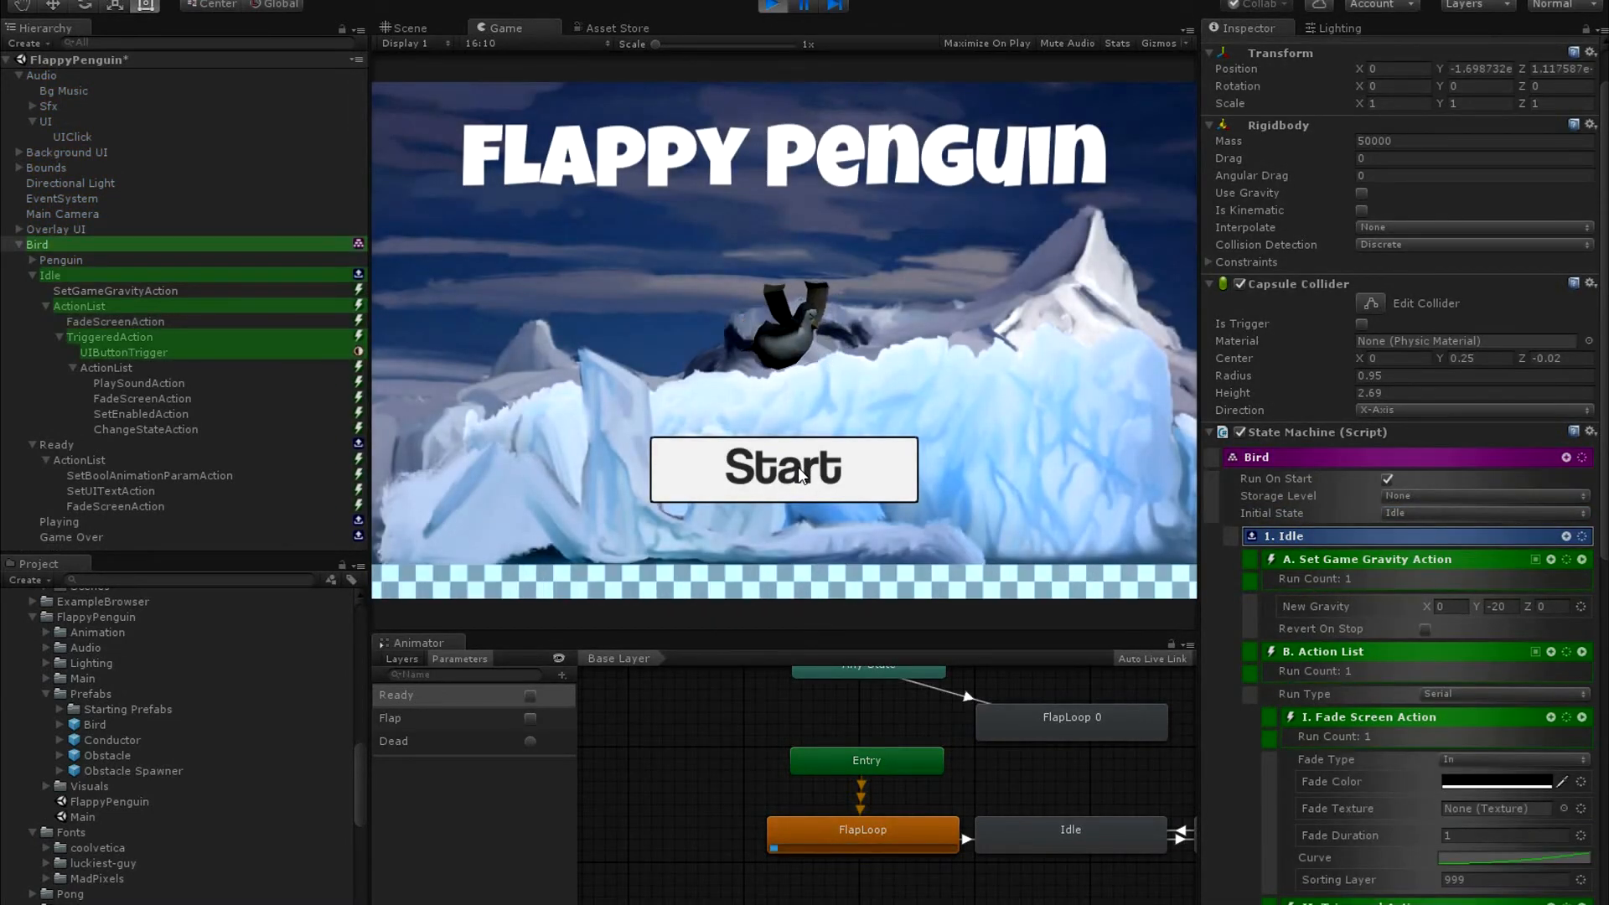
click(799, 472)
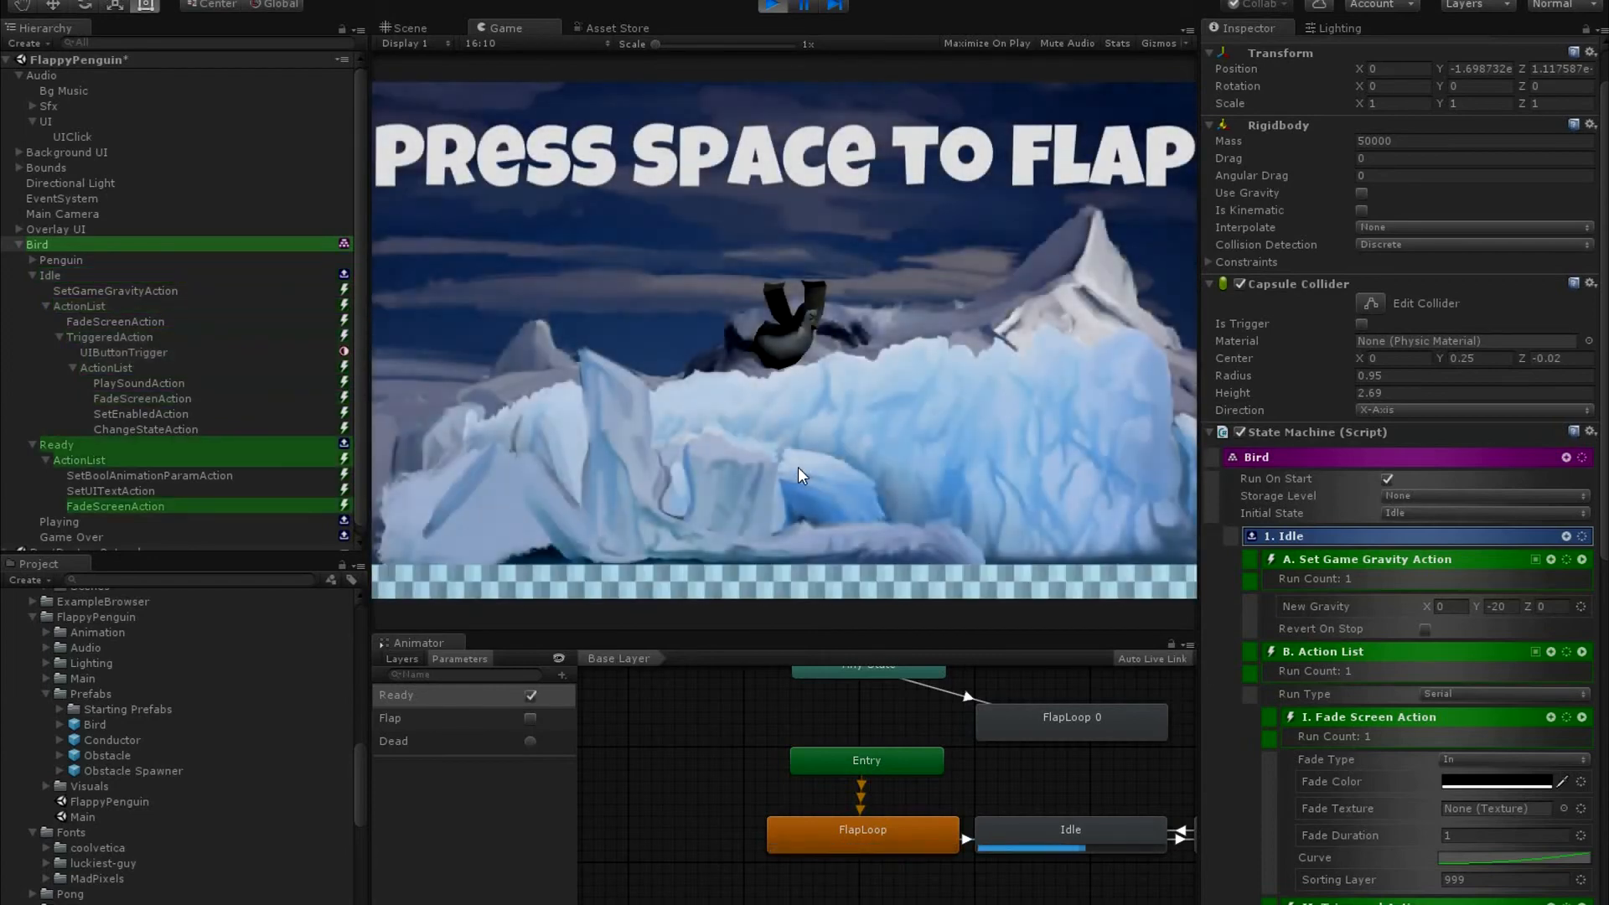
click(771, 6)
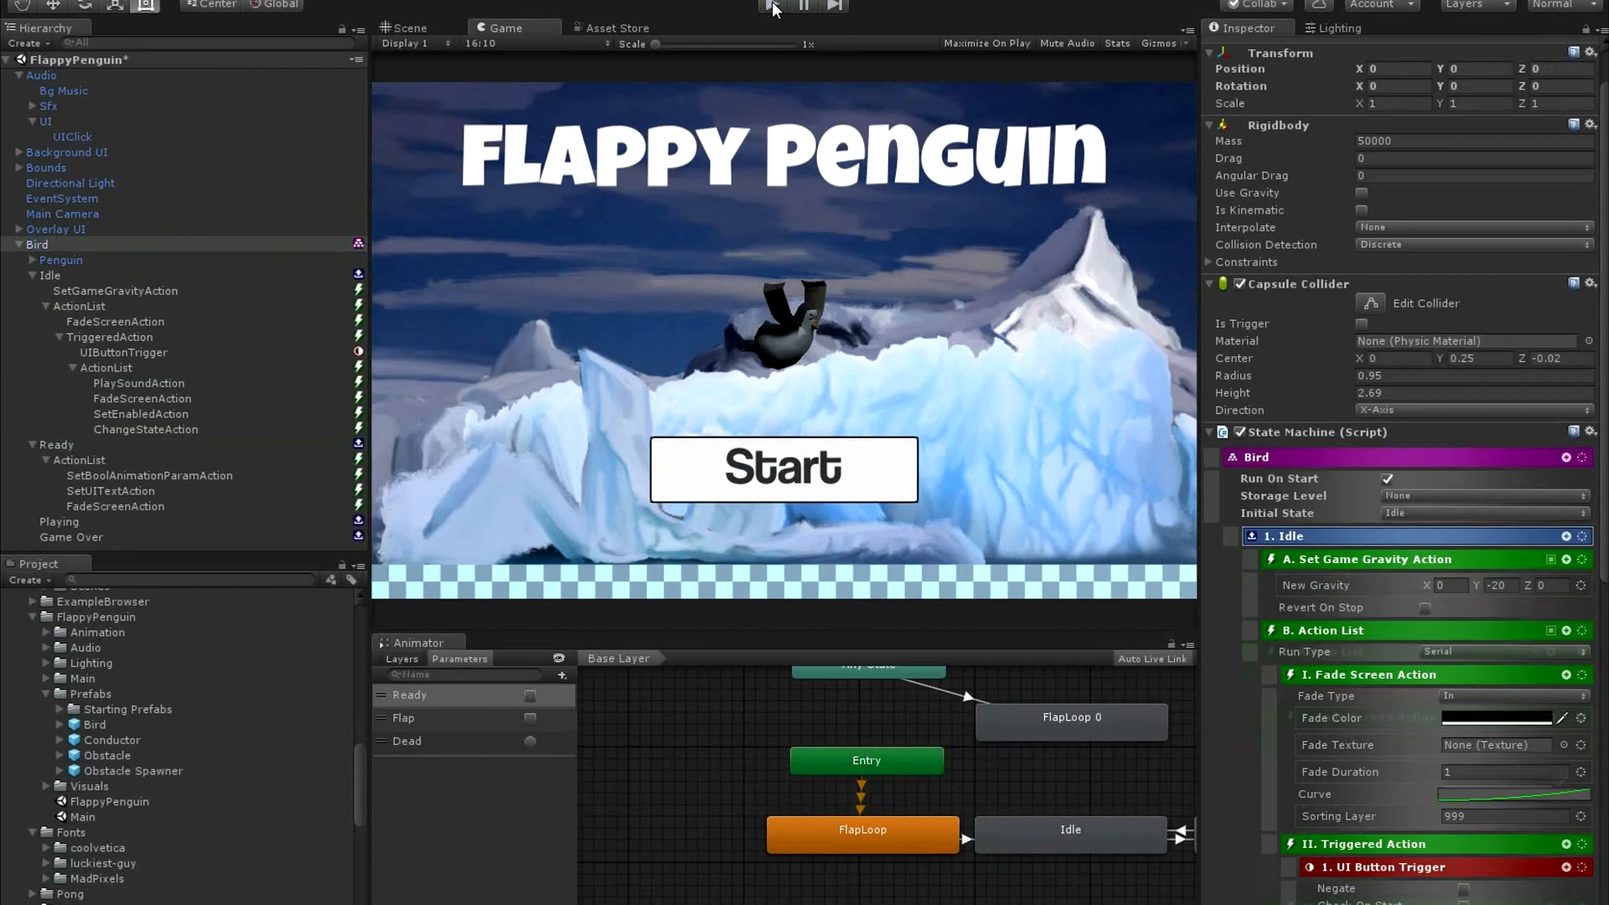